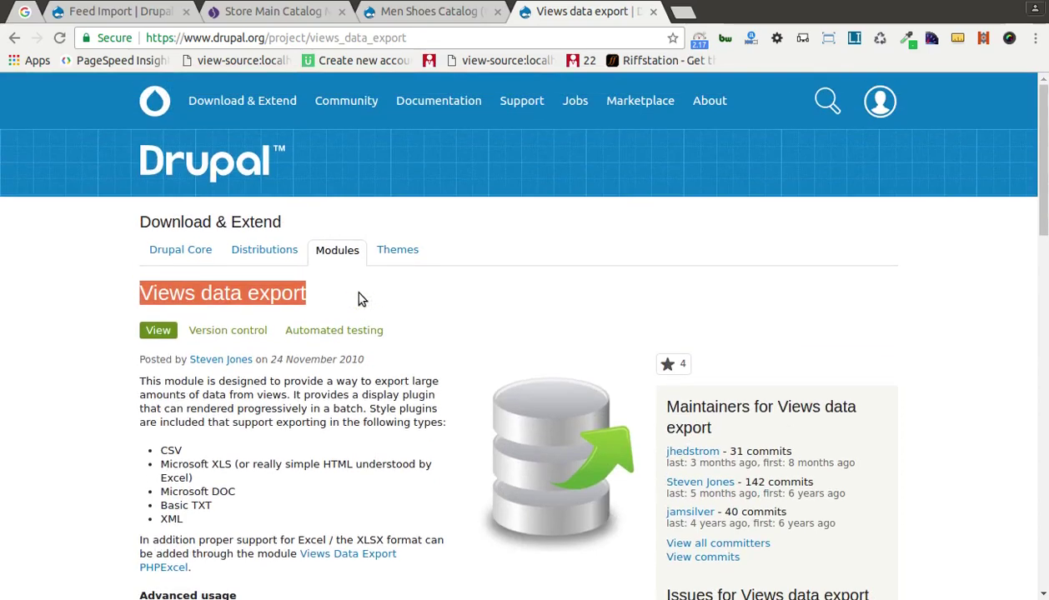
- Look over the Store Main Catalog Men Shoes page, its address, title and full product listing
left_click(269, 15)
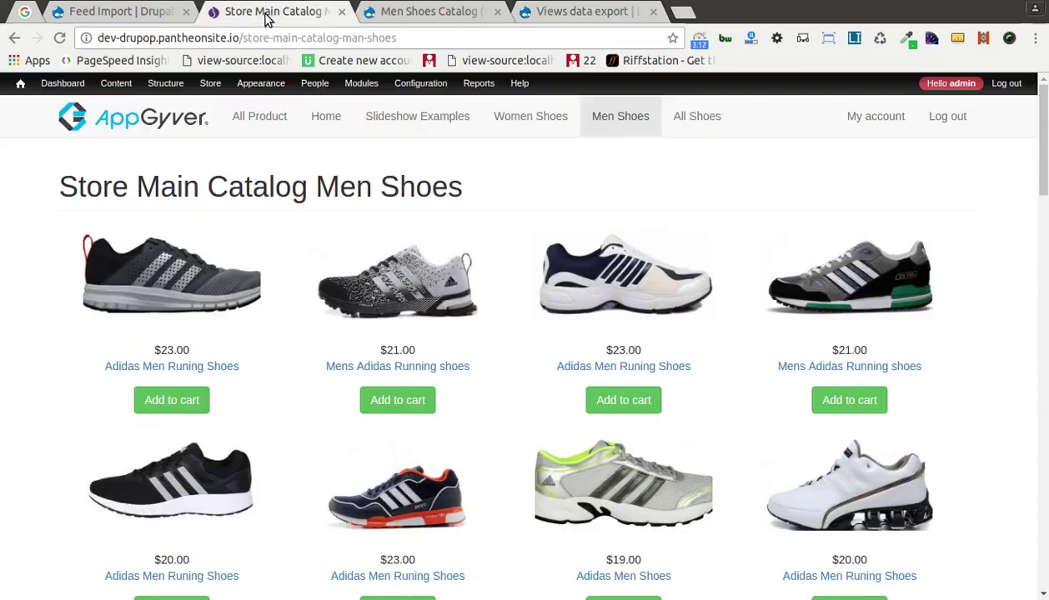
mouse_move(200, 221)
triple_click(108, 190)
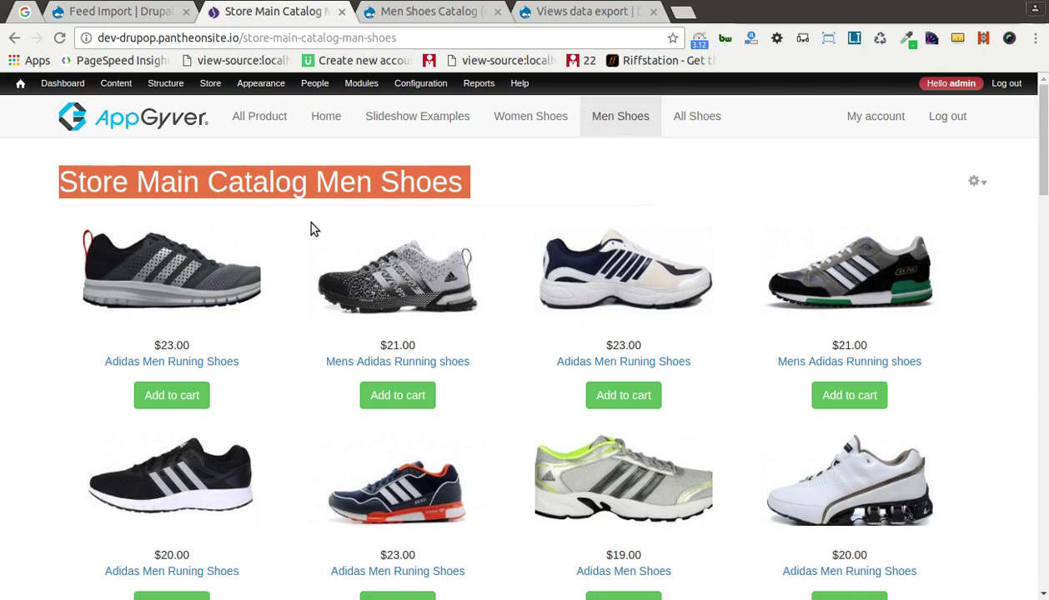
scroll(311, 227, "down", 5)
scroll(311, 227, "up", 5)
mouse_move(173, 79)
left_click_drag(155, 38, 306, 37)
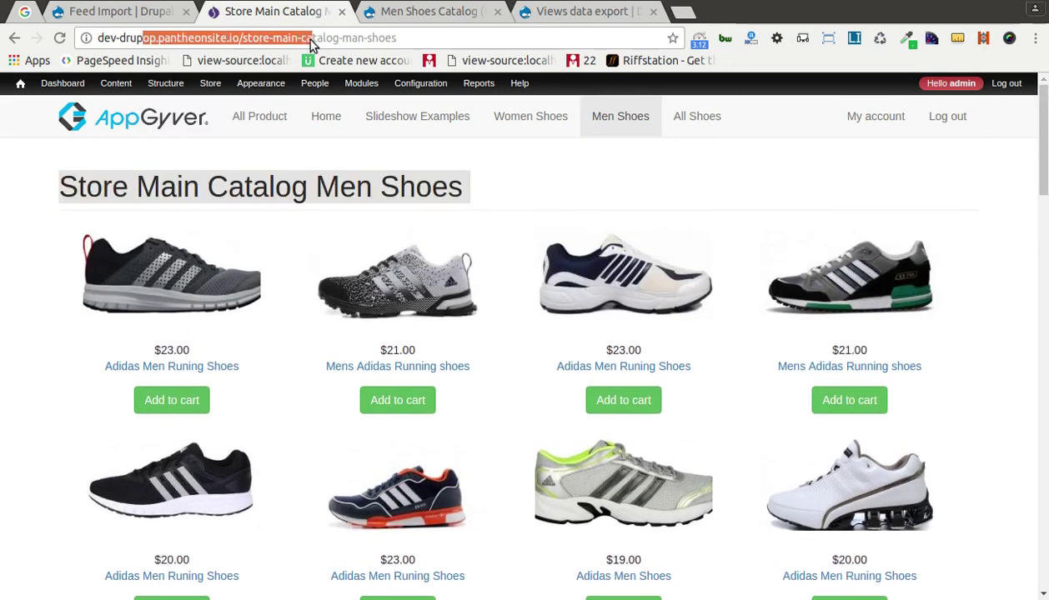
left_click(546, 197)
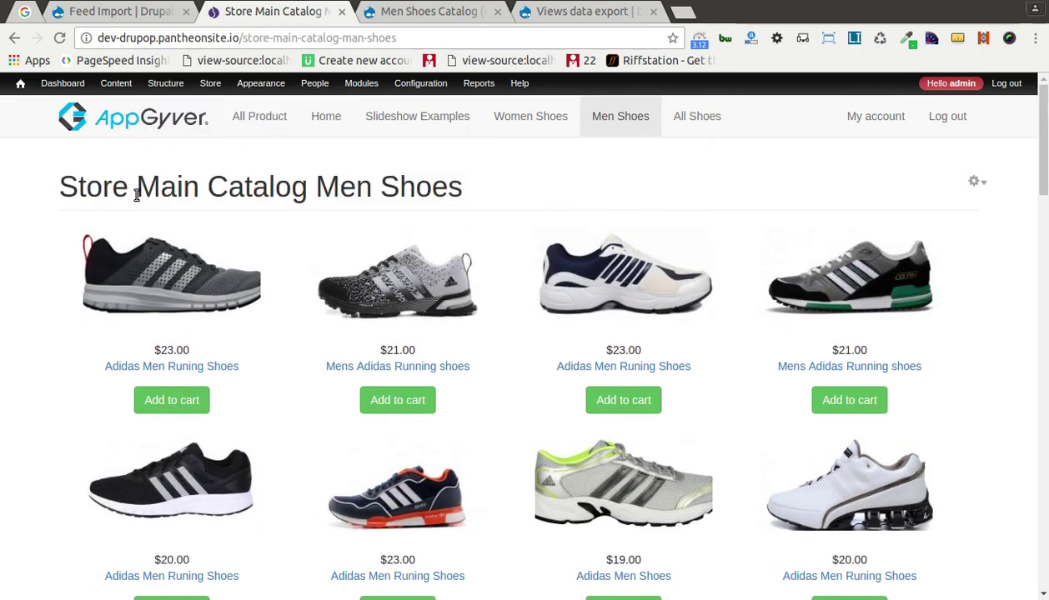
left_click_drag(136, 195, 462, 194)
scroll(337, 188, "down", 1)
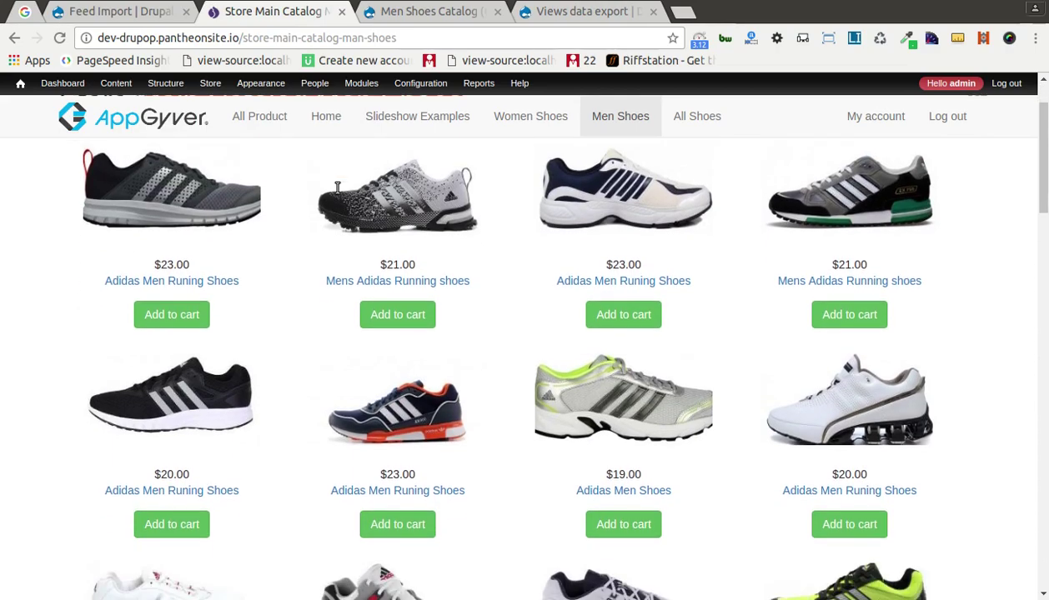
scroll(337, 187, "down", 10)
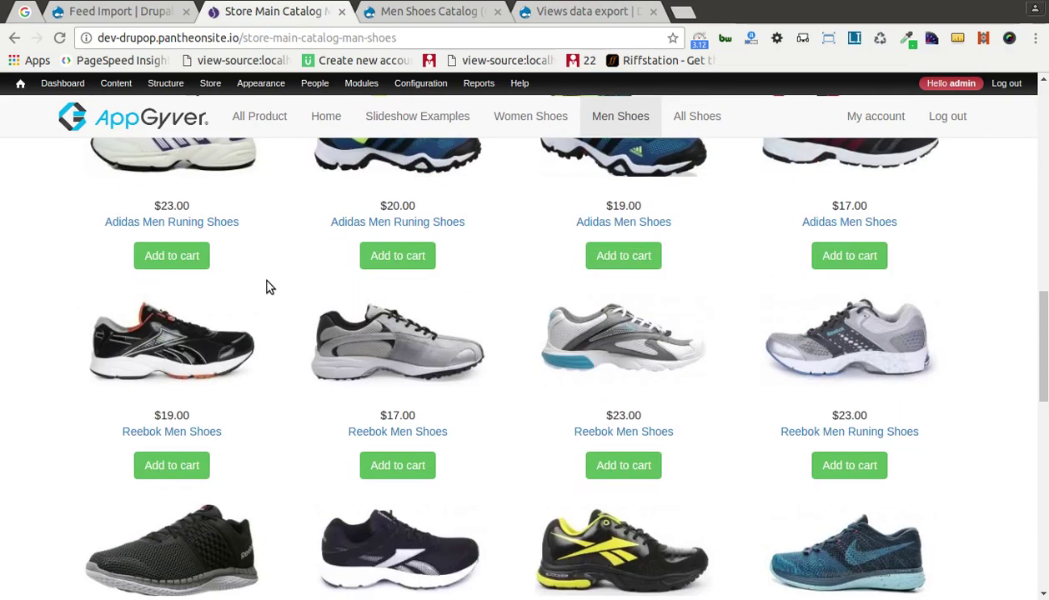
scroll(284, 291, "down", 10)
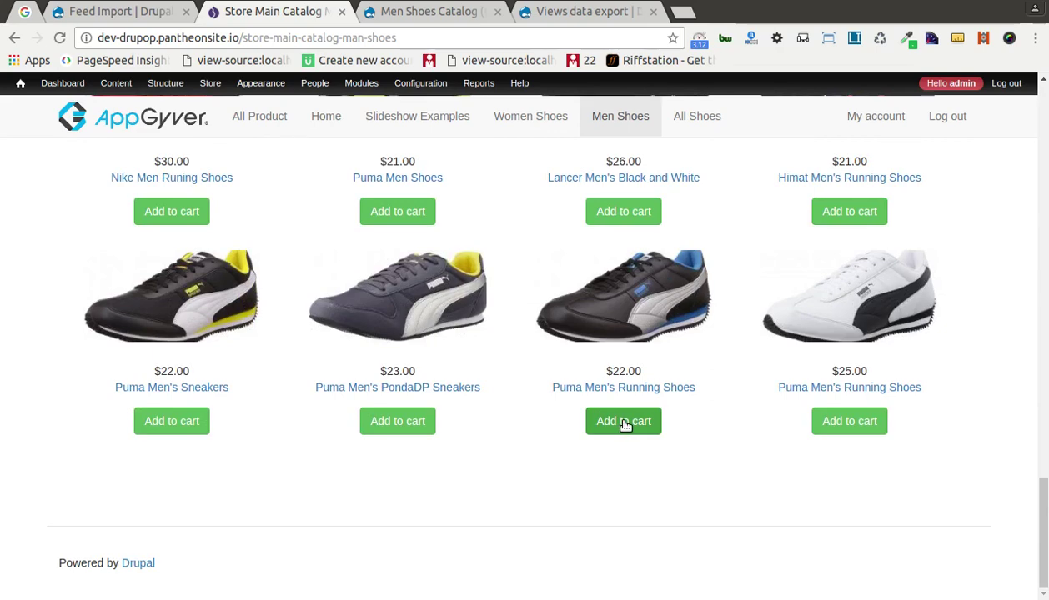
scroll(626, 425, "up", 6)
- Reload the Men Shoes catalog and look through its products from start to end again
left_click(620, 127)
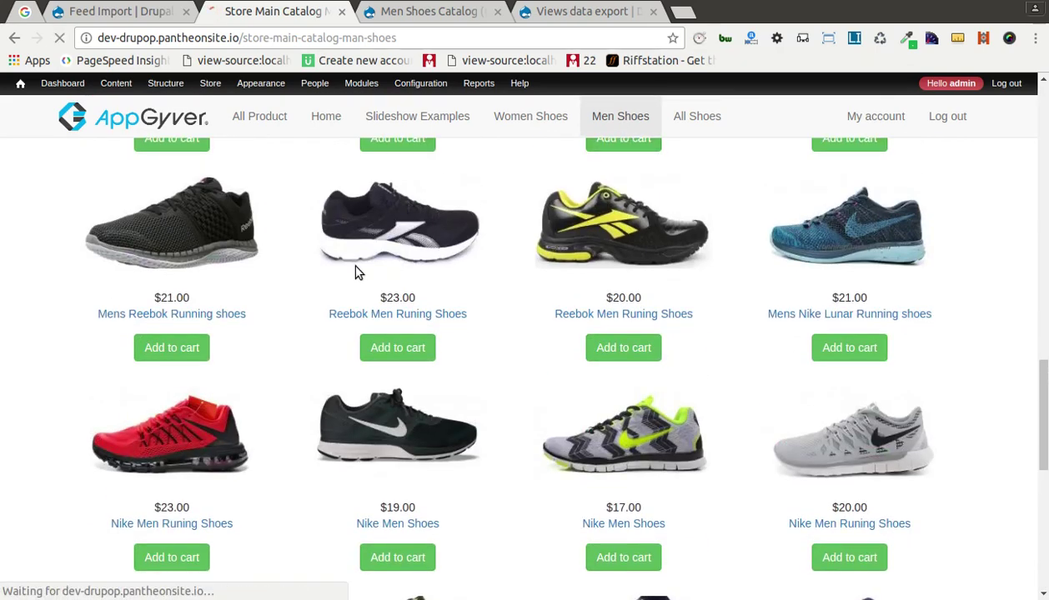
scroll(341, 327, "down", 3)
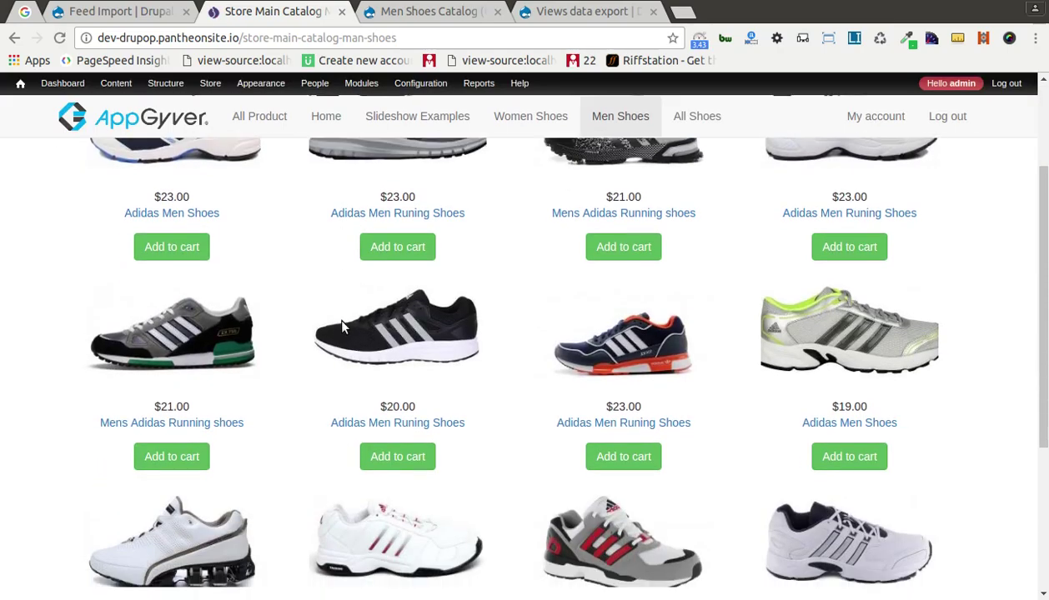
scroll(341, 327, "down", 10)
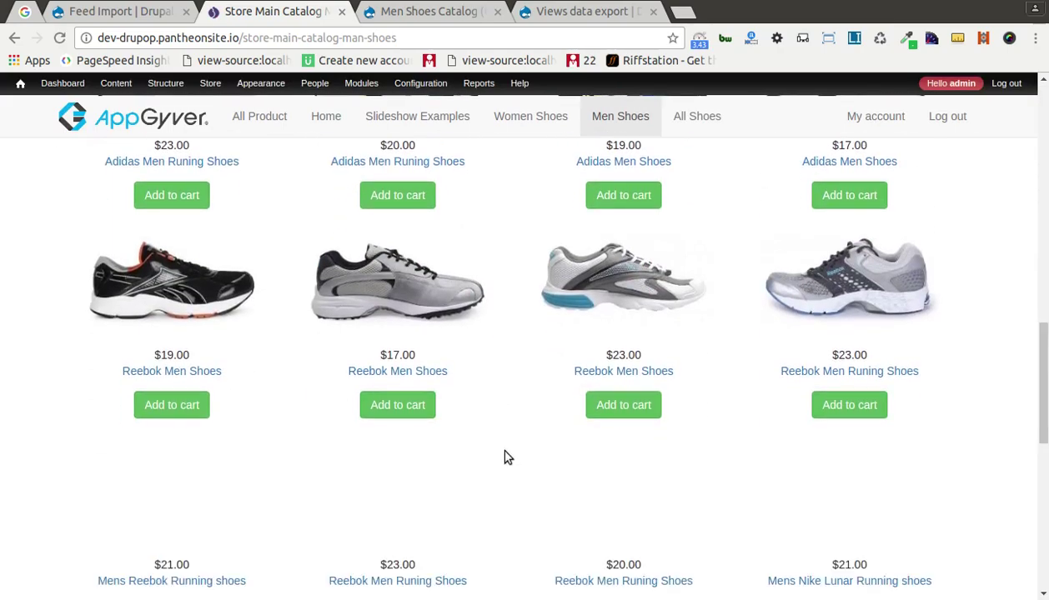
scroll(508, 457, "down", 10)
scroll(508, 456, "up", 15)
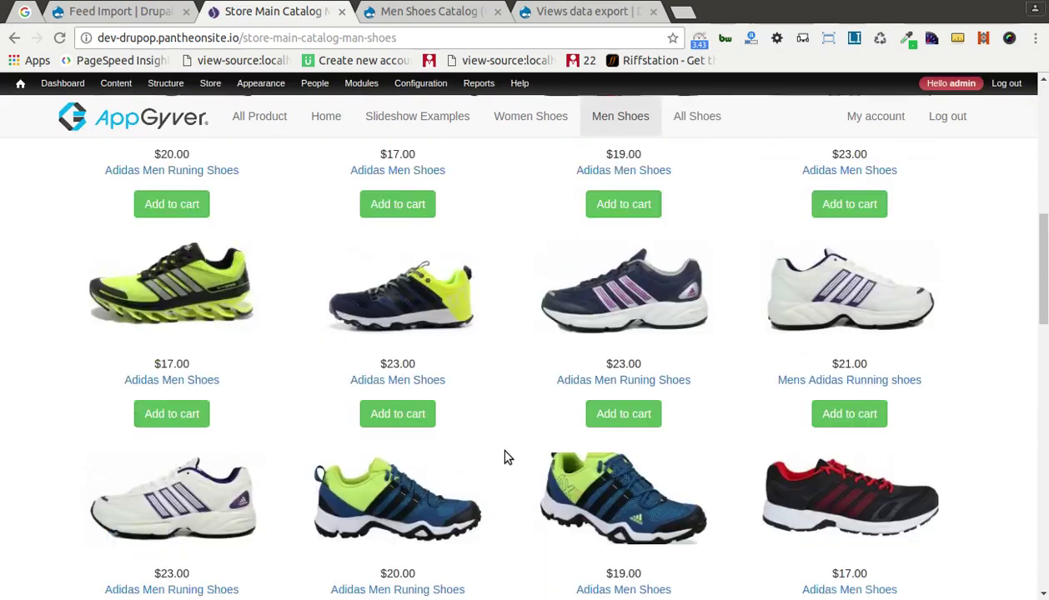
scroll(508, 456, "up", 5)
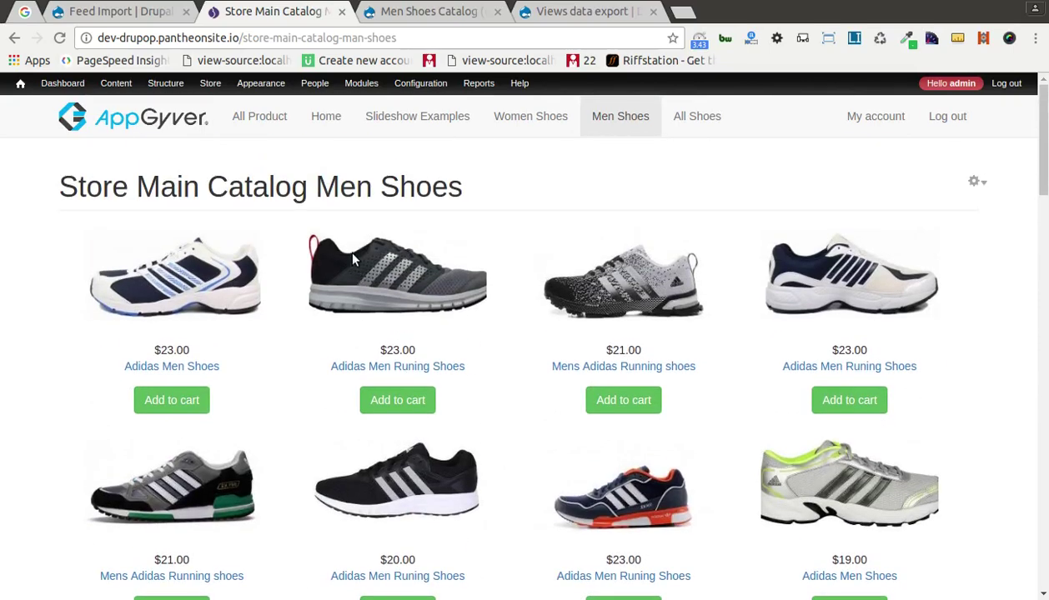
- Copy the project name views_data_export from the address of the Views data export page
left_click(402, 13)
left_click(563, 13)
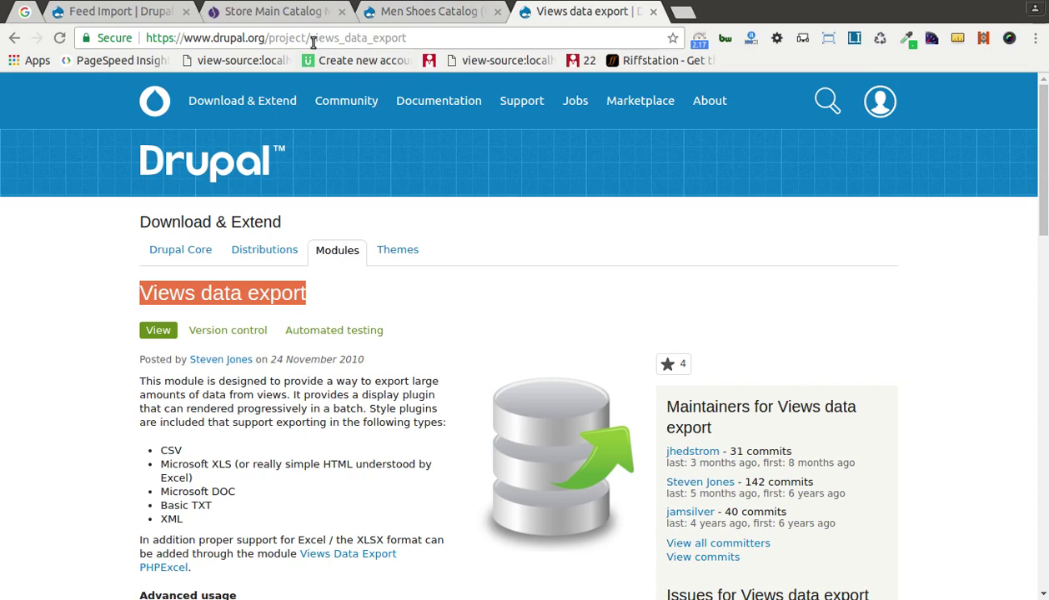
left_click_drag(310, 37, 429, 33)
key("ctrl+c")
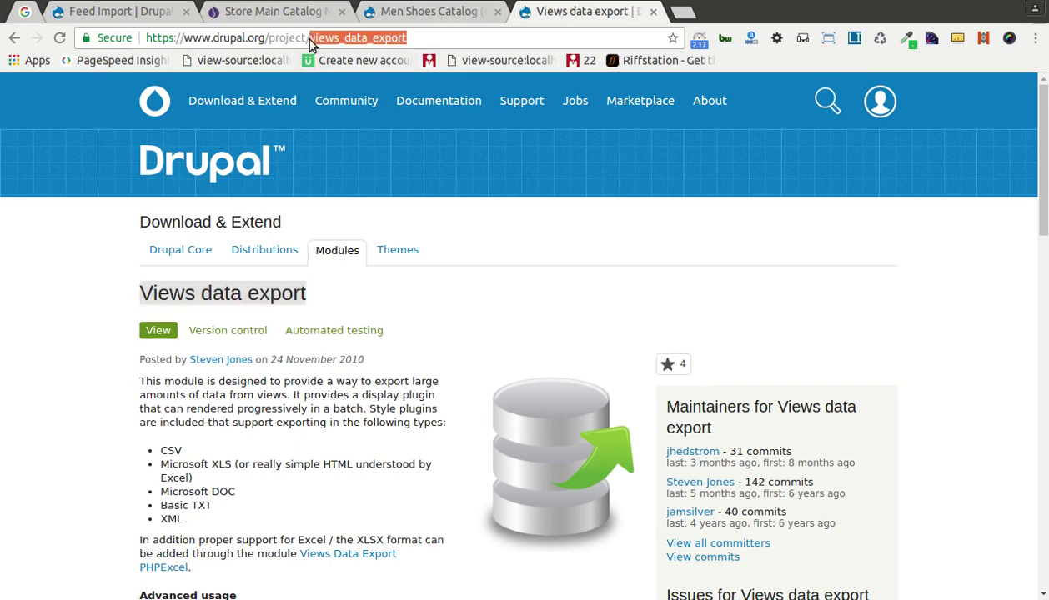
- Open the store site's page for installing a new module in a separate browser tab
left_click(171, 14)
left_click(293, 15)
mouse_move(361, 83)
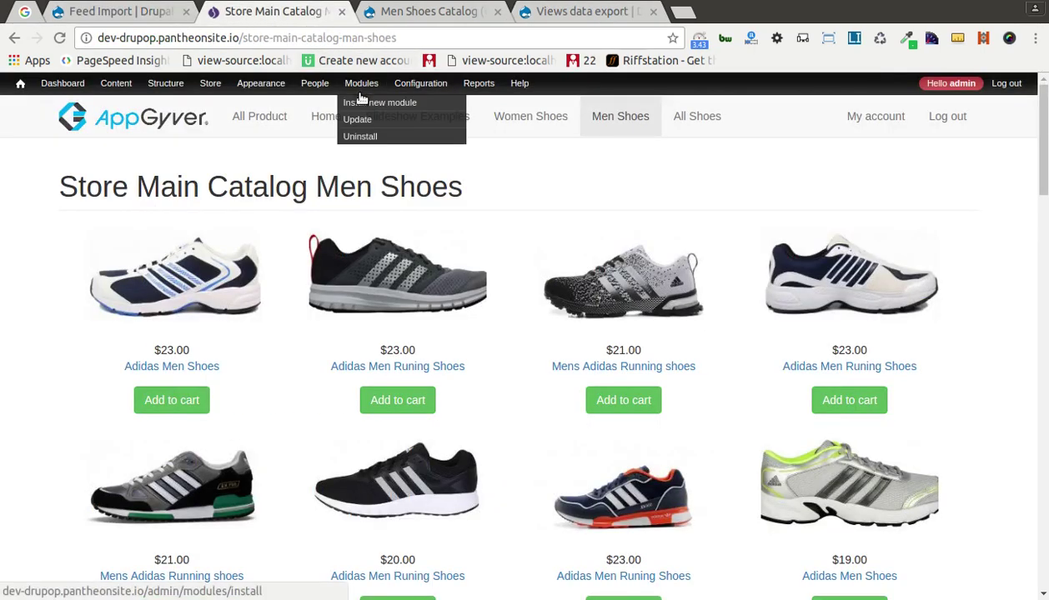
middle_click(363, 102)
left_click(382, 15)
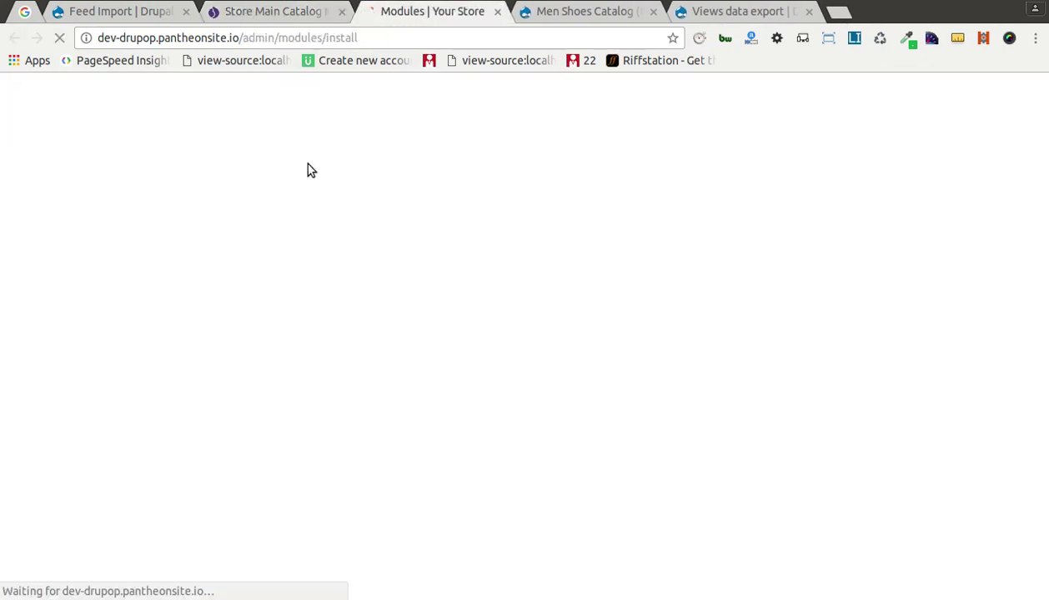
left_click(274, 238)
key("ctrl+v")
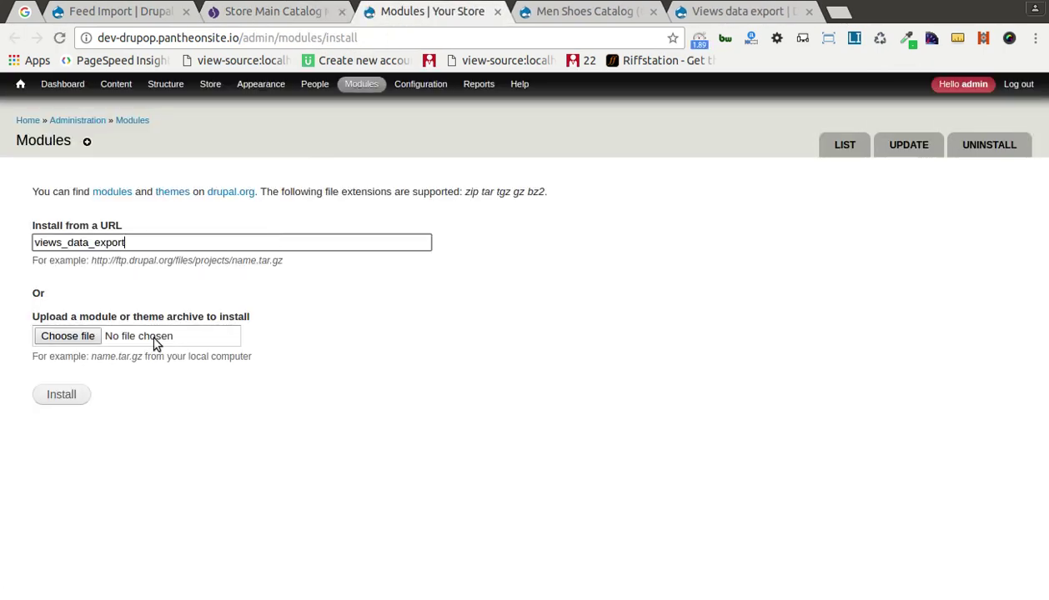
key("ctrl+a")
key("BackSpace")
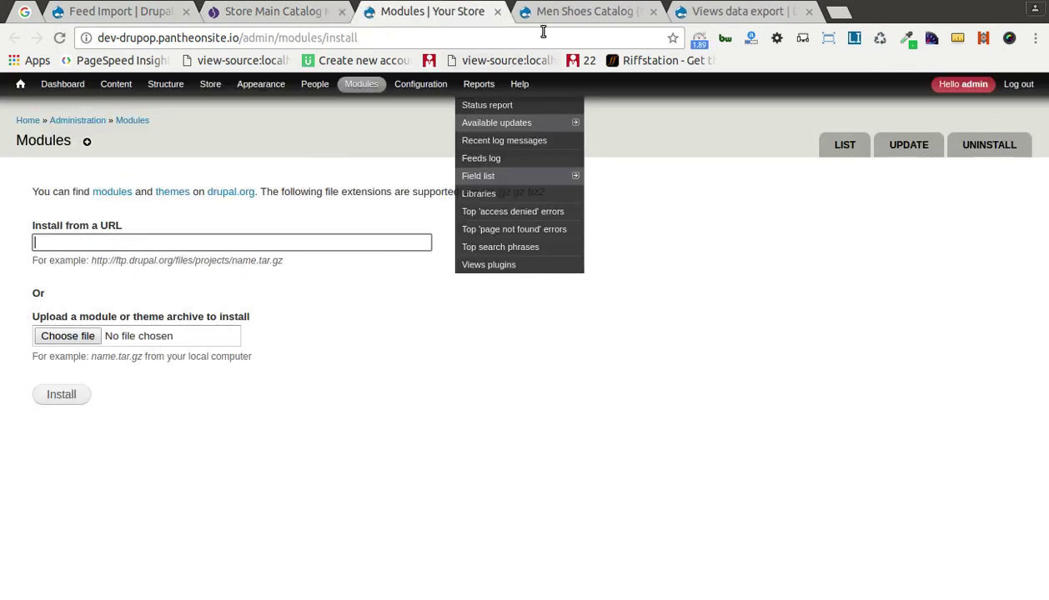
- Copy the link address of the 7.x-3.2 tar.gz download from the Views data export project page
key("ctrl+Tab")
key("ctrl+Tab")
scroll(437, 429, "down", 15)
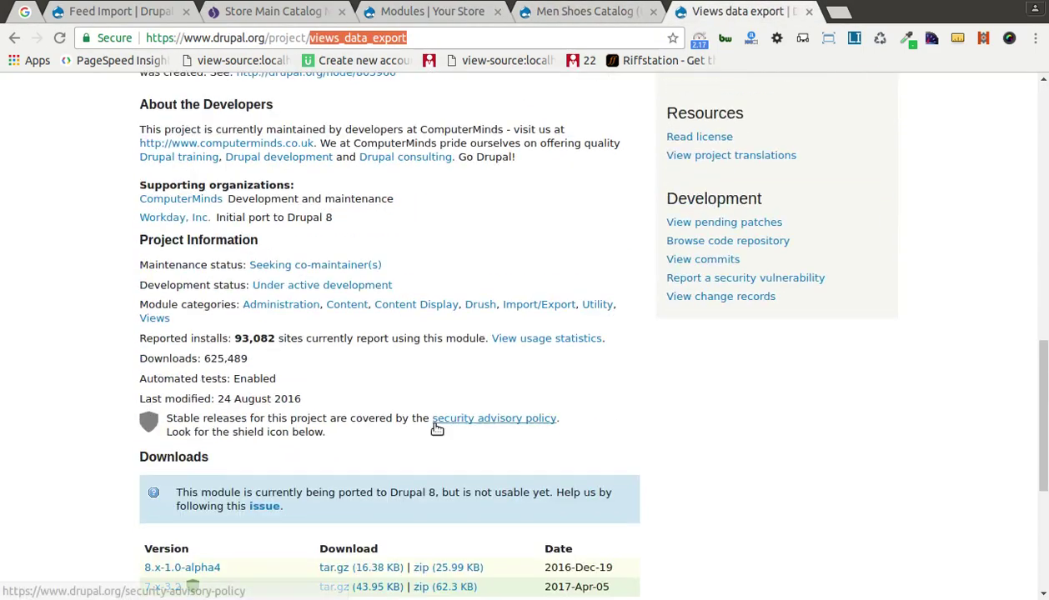
scroll(437, 428, "down", 5)
right_click(348, 289)
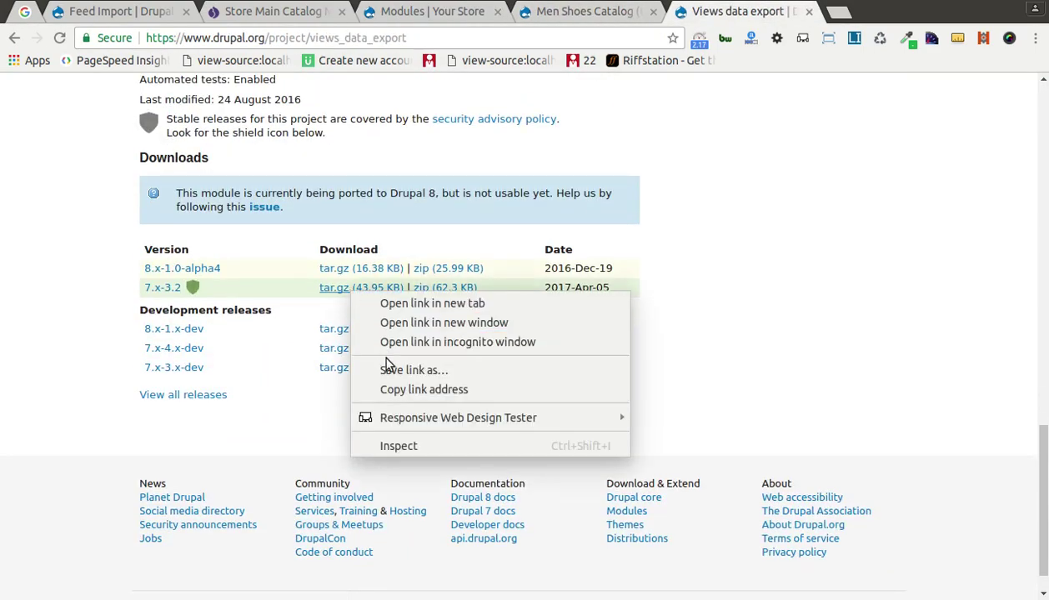
left_click(408, 389)
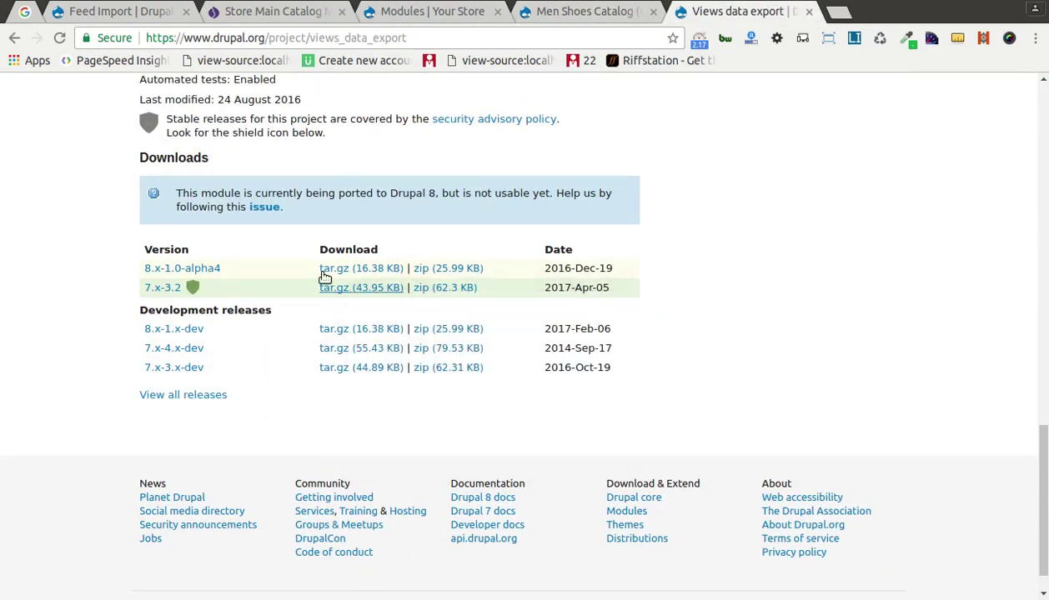
left_click(274, 11)
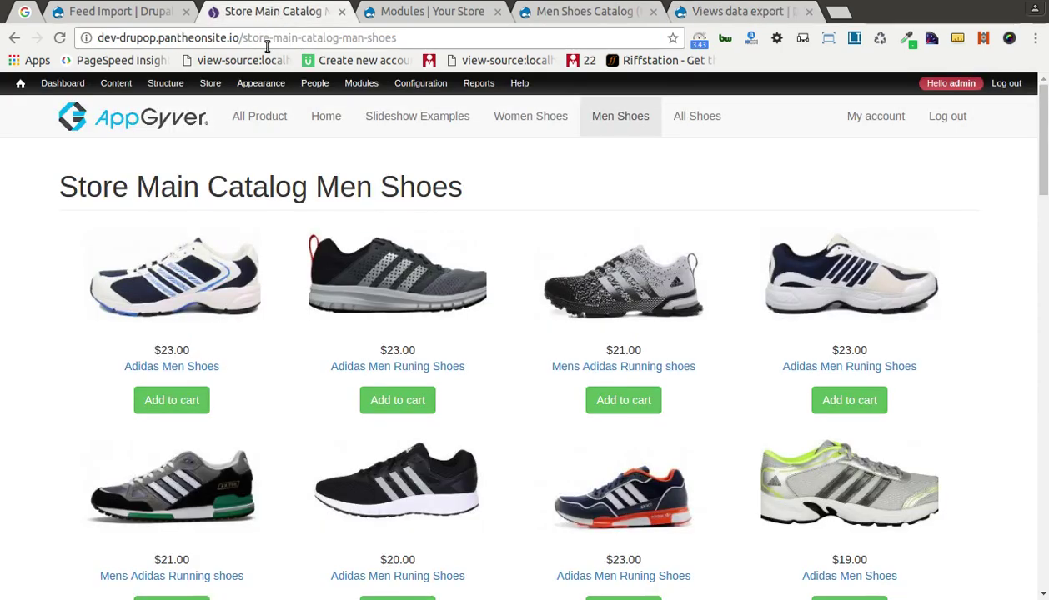
left_click(477, 13)
left_click(140, 240)
key("ctrl+v")
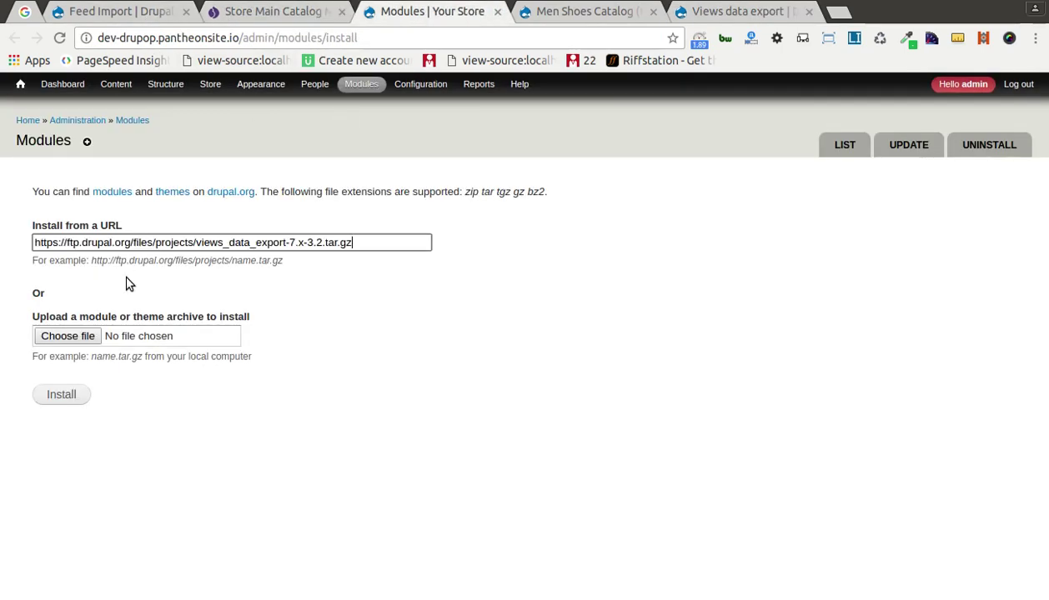
left_click(60, 398)
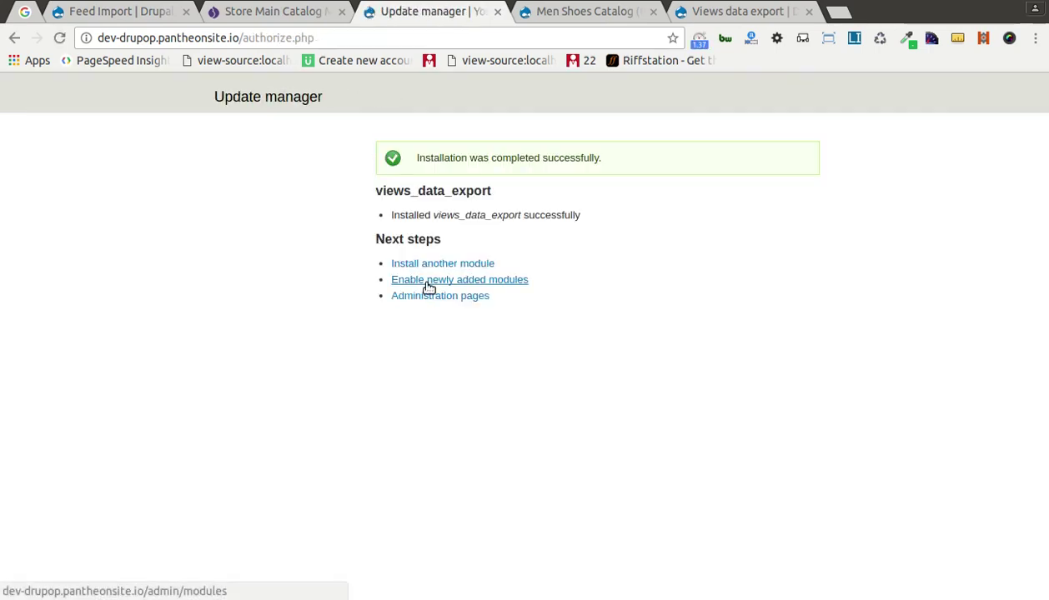
- Go on to enabling newly added modules and filter the module list by "view export"
left_click(427, 283)
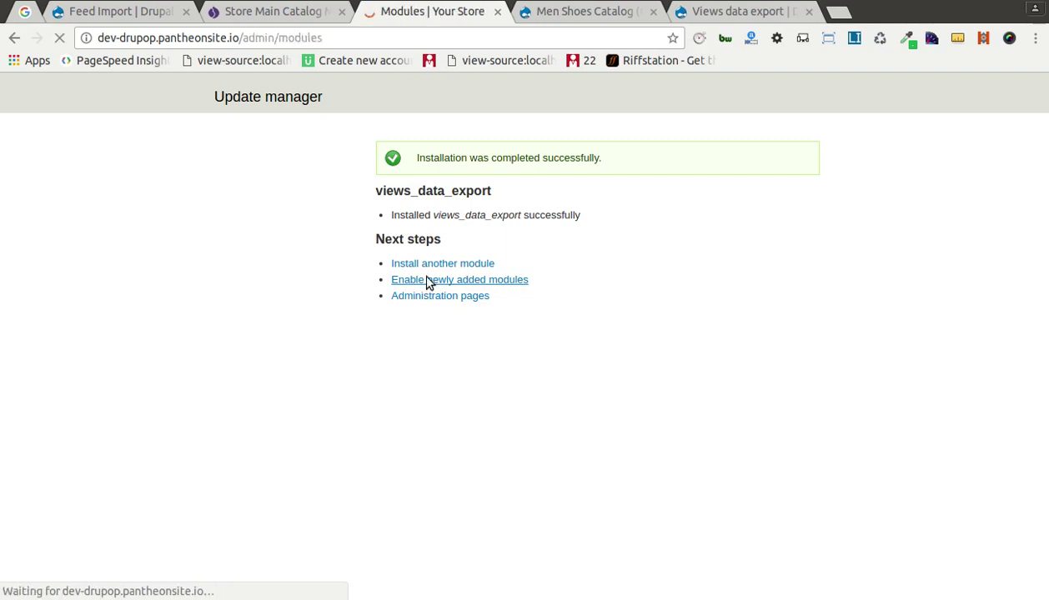
scroll(326, 375, "down", 2)
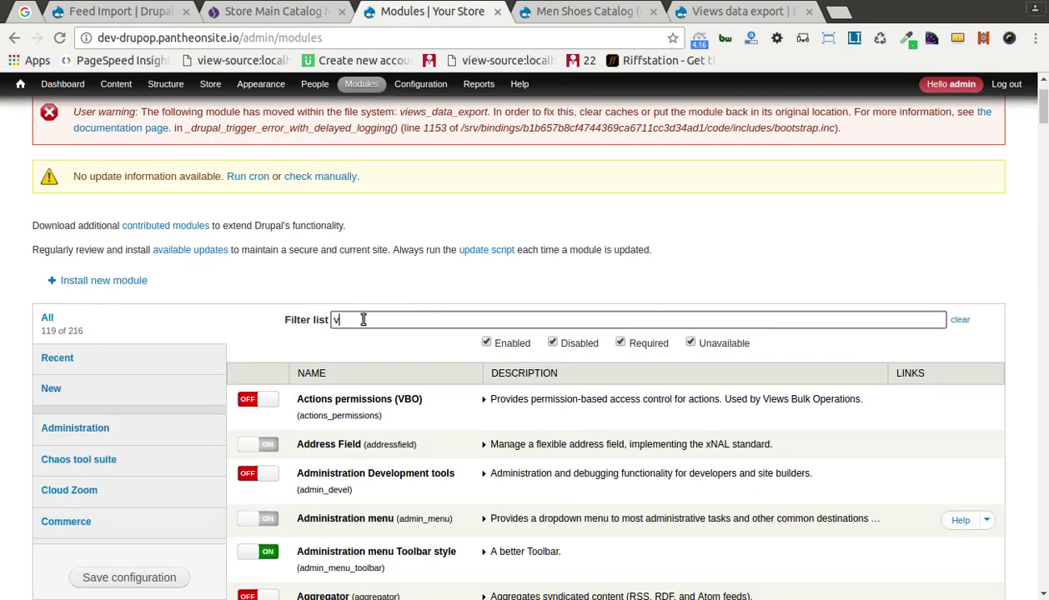
type("ew")
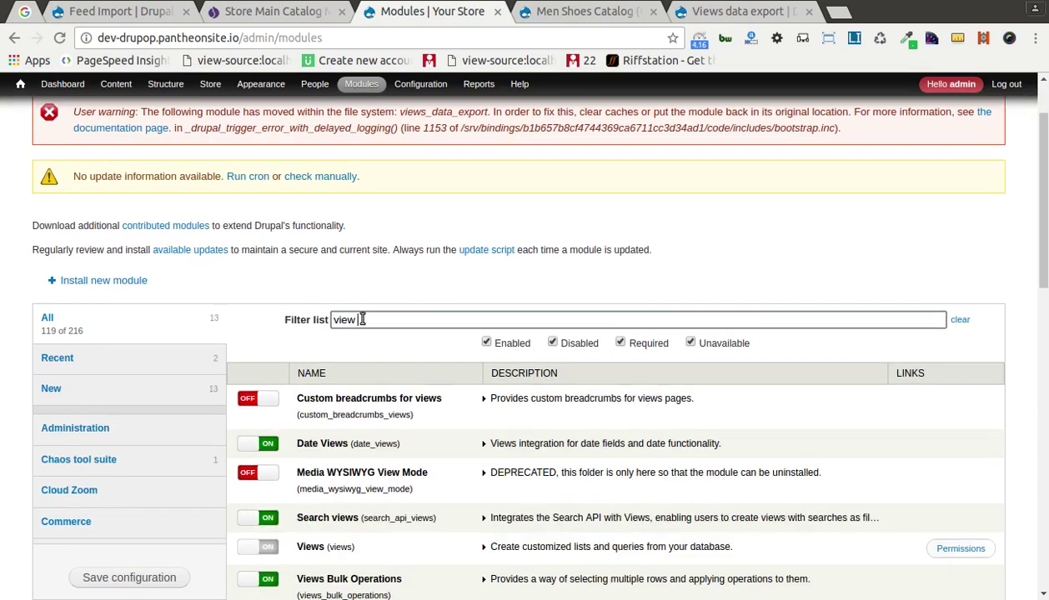
type(" exp")
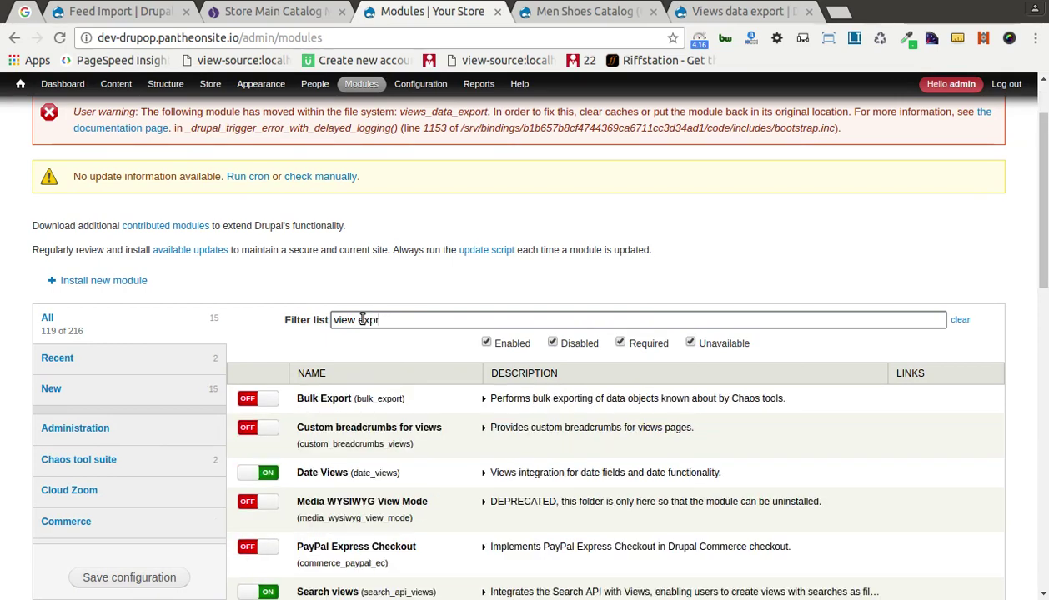
type("r")
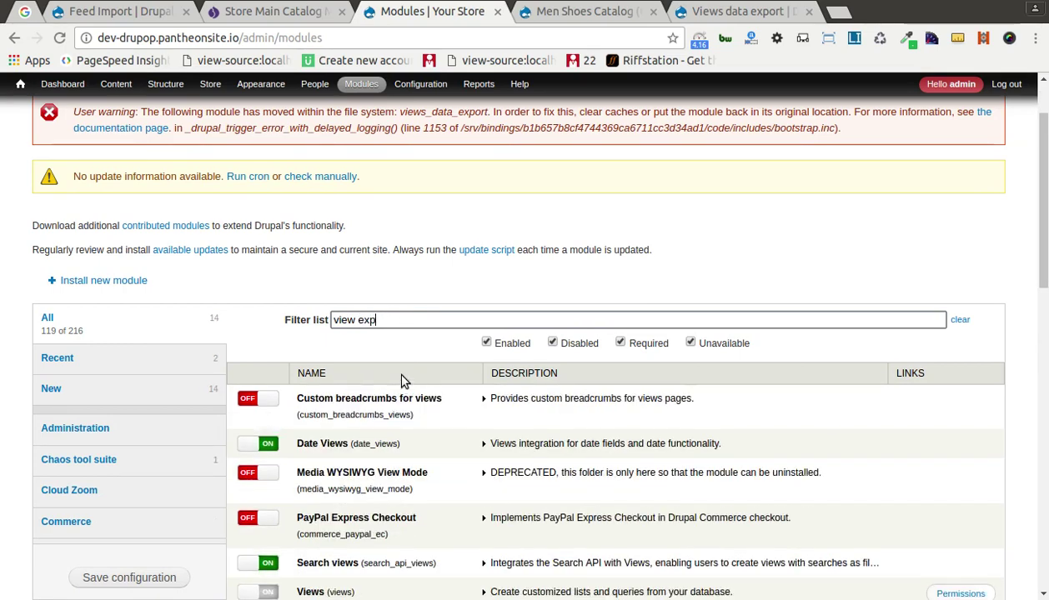
key("BackSpace")
type("ot")
key("BackSpace")
type("r")
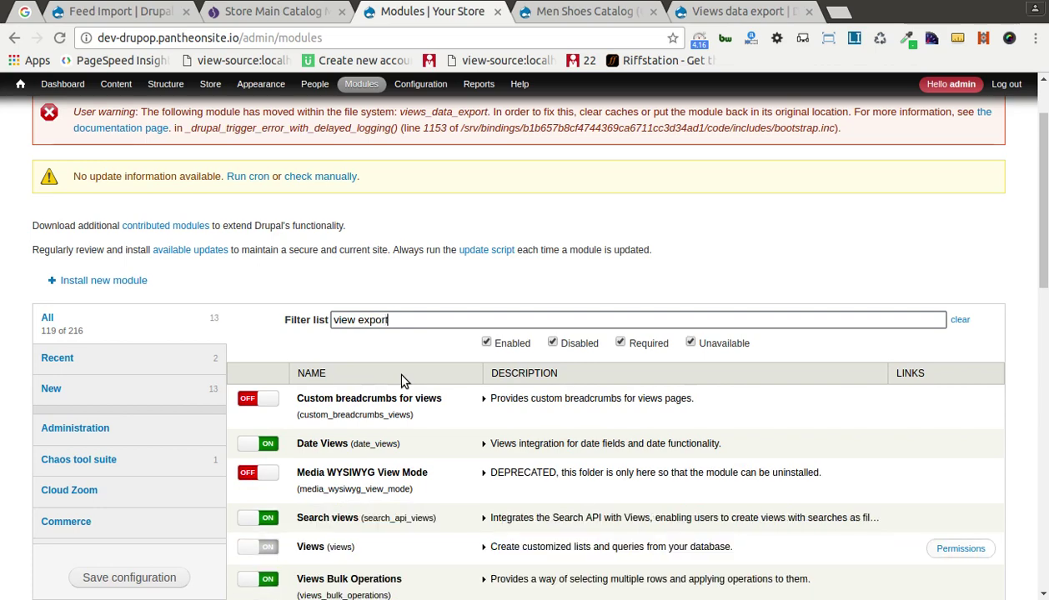
type("t")
- Enable the Views Data Export module and save the module configuration
scroll(394, 368, "down", 3)
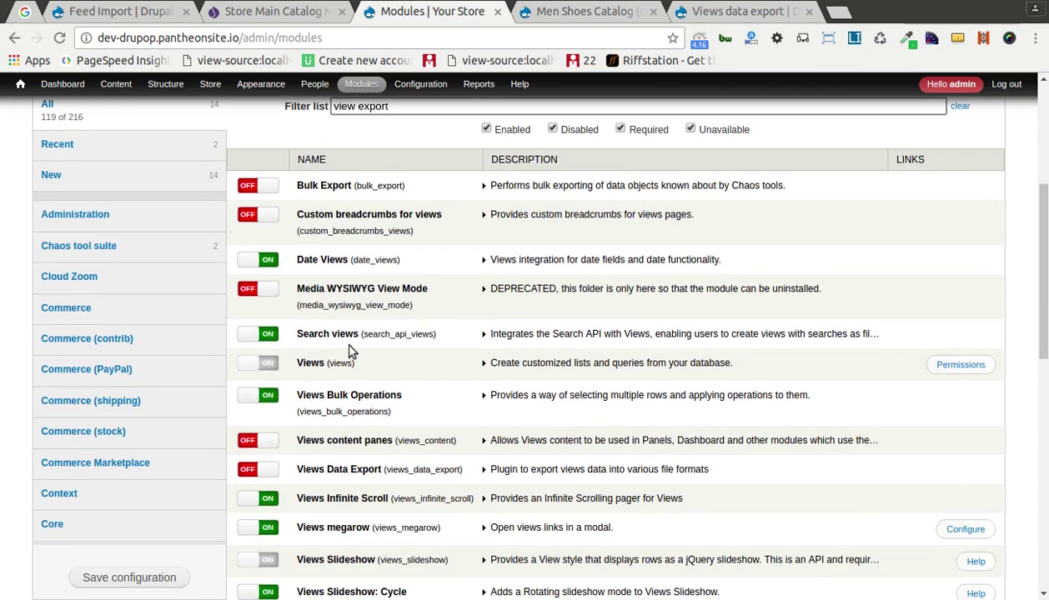
scroll(350, 352, "down", 2)
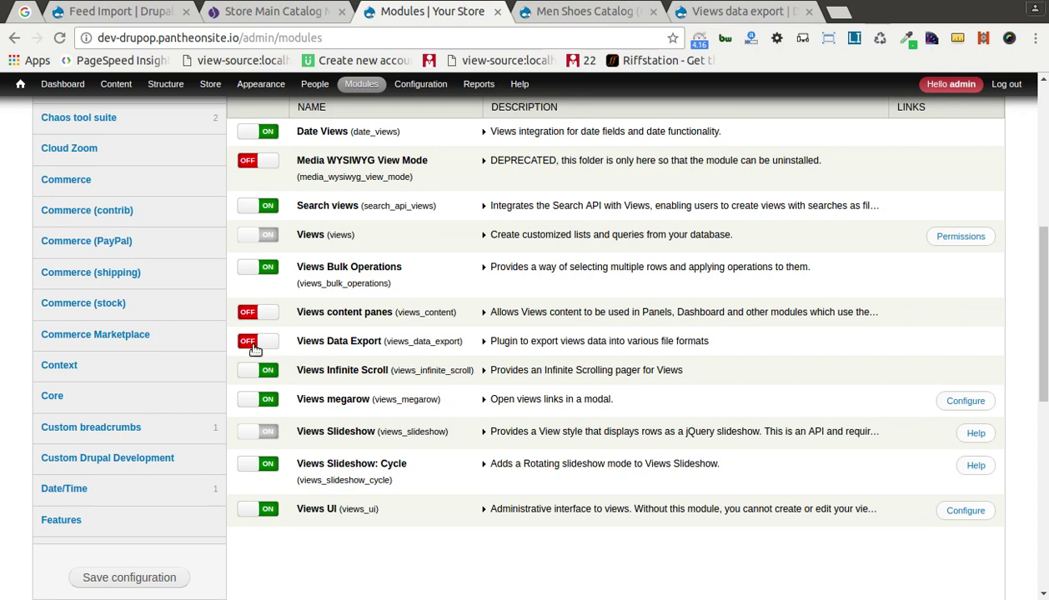
left_click(255, 347)
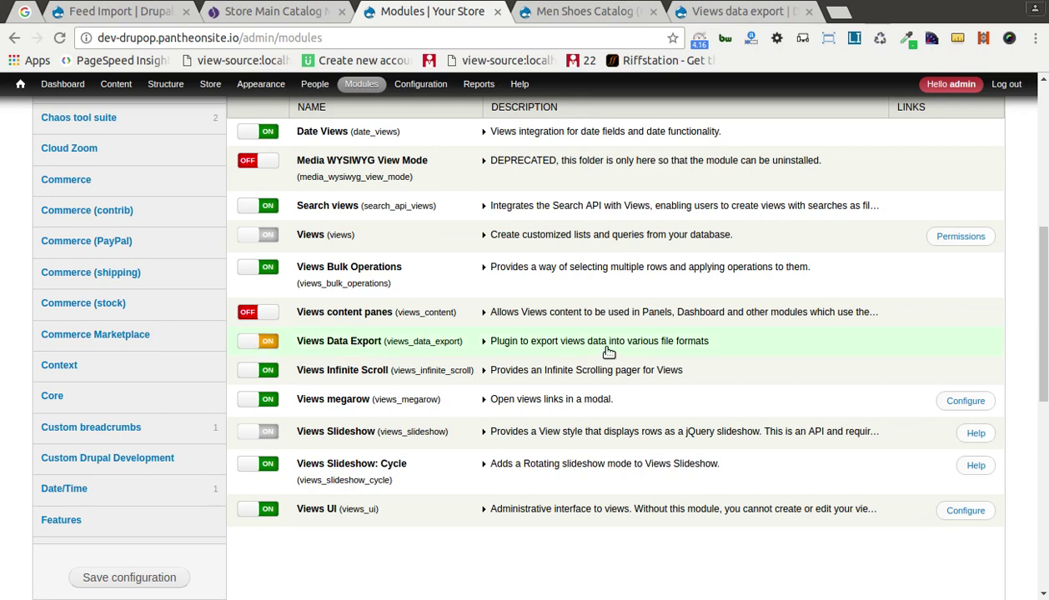
left_click(162, 577)
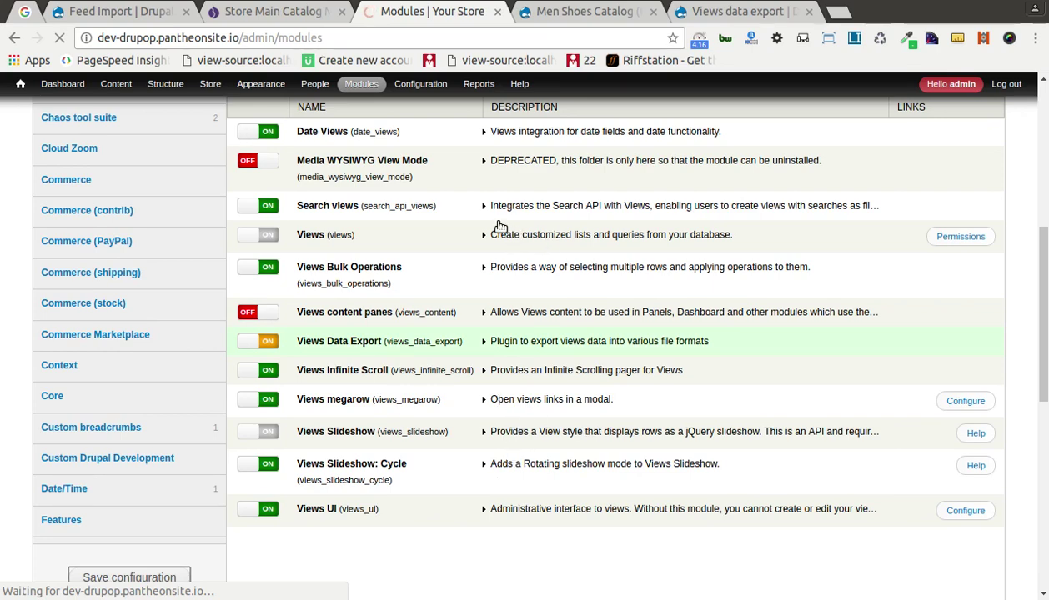
- Open the men's shoes catalog view for editing in a new tab and close the old view editor and Views data export project tabs
left_click(215, 13)
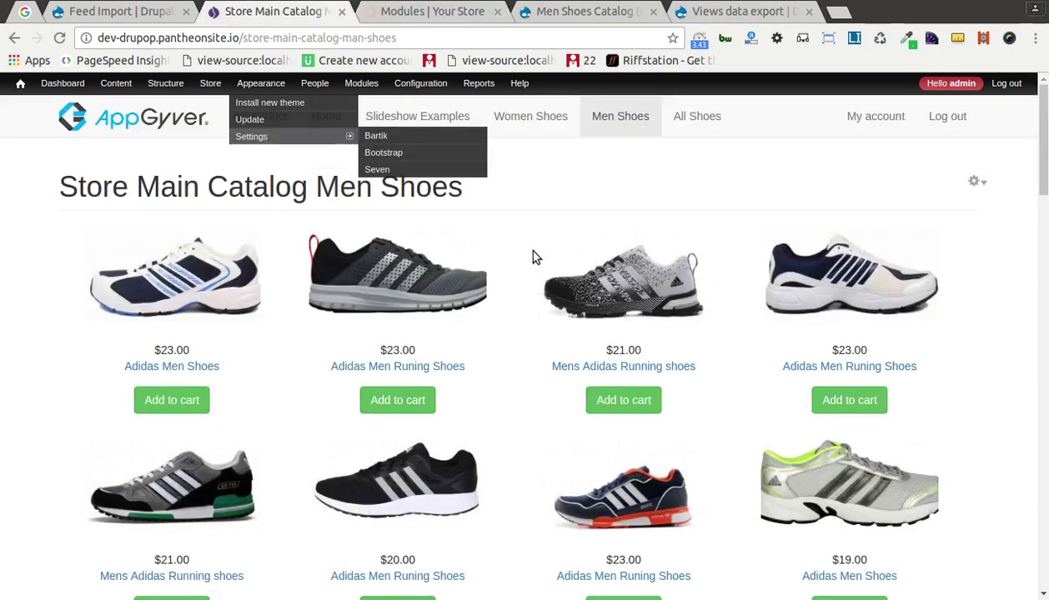
left_click(976, 182)
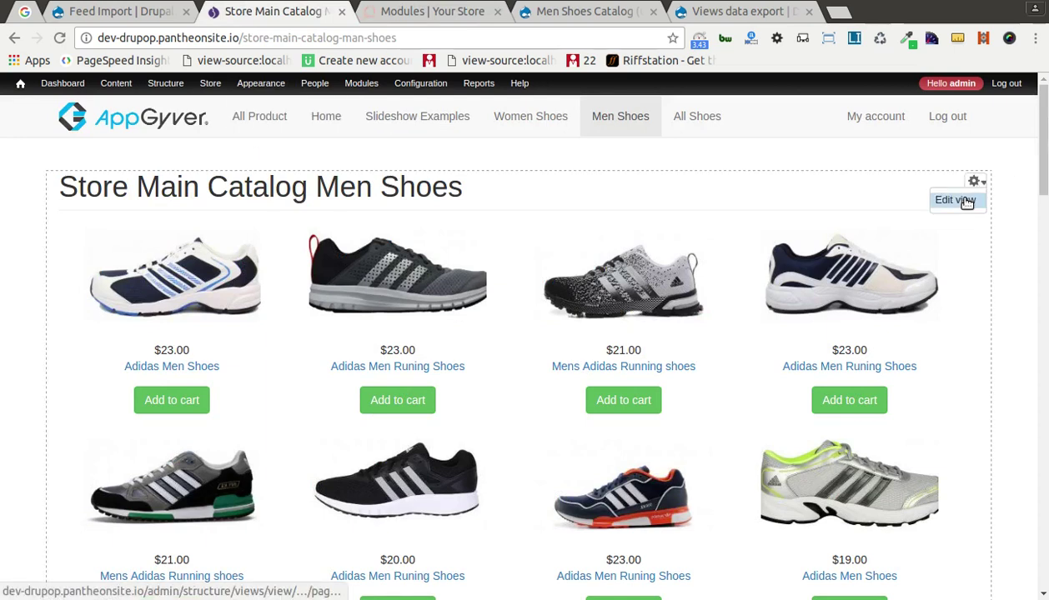
middle_click(962, 201)
left_click(444, 13)
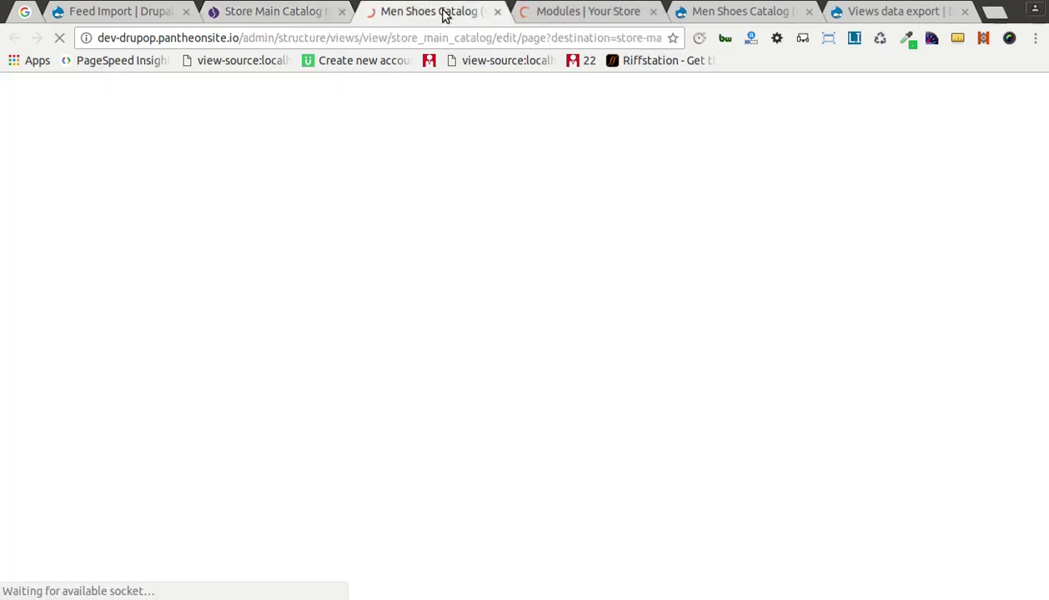
middle_click(717, 15)
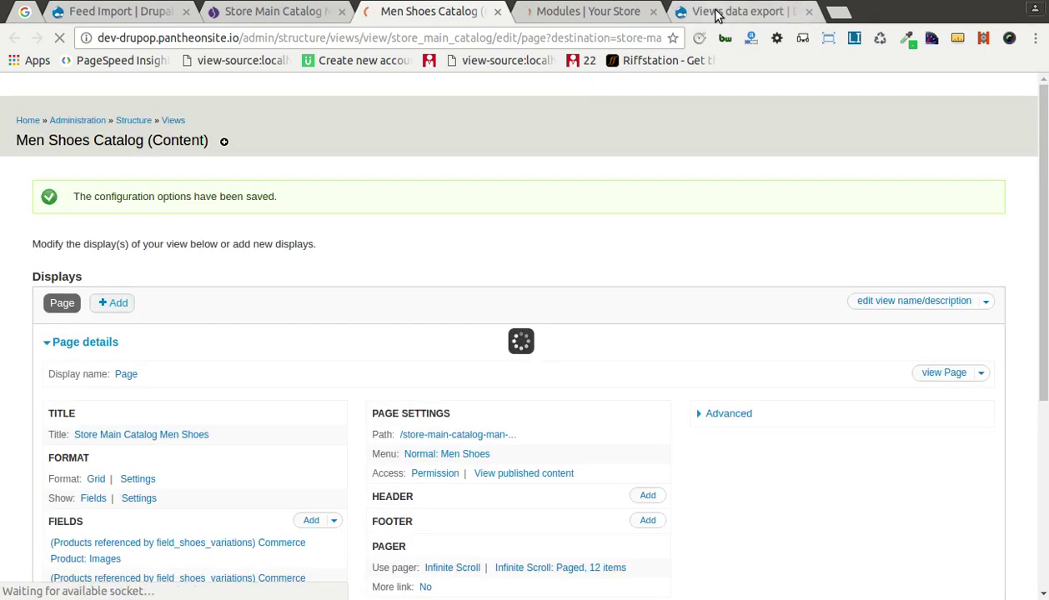
middle_click(717, 15)
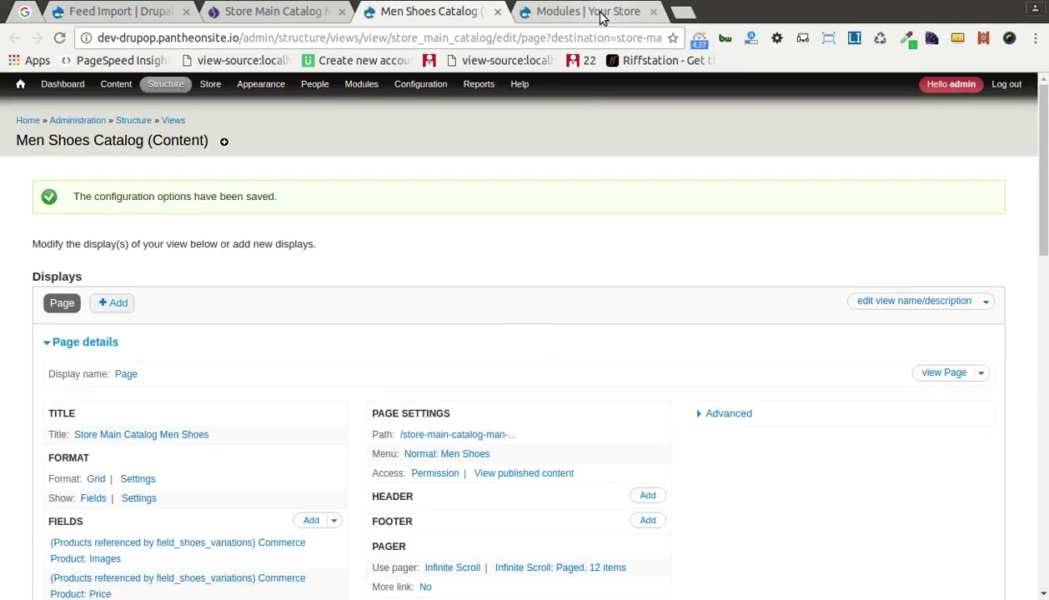
- Add a Data export display to the Men Shoes Catalog view
left_click(108, 306)
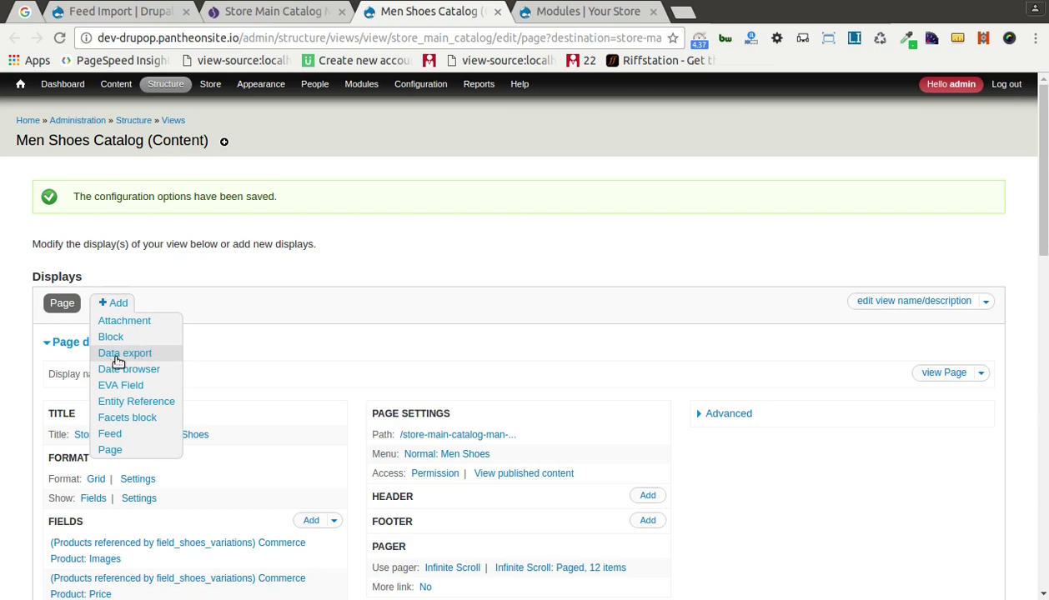
scroll(568, 257, "down", 5)
scroll(572, 260, "down", 10)
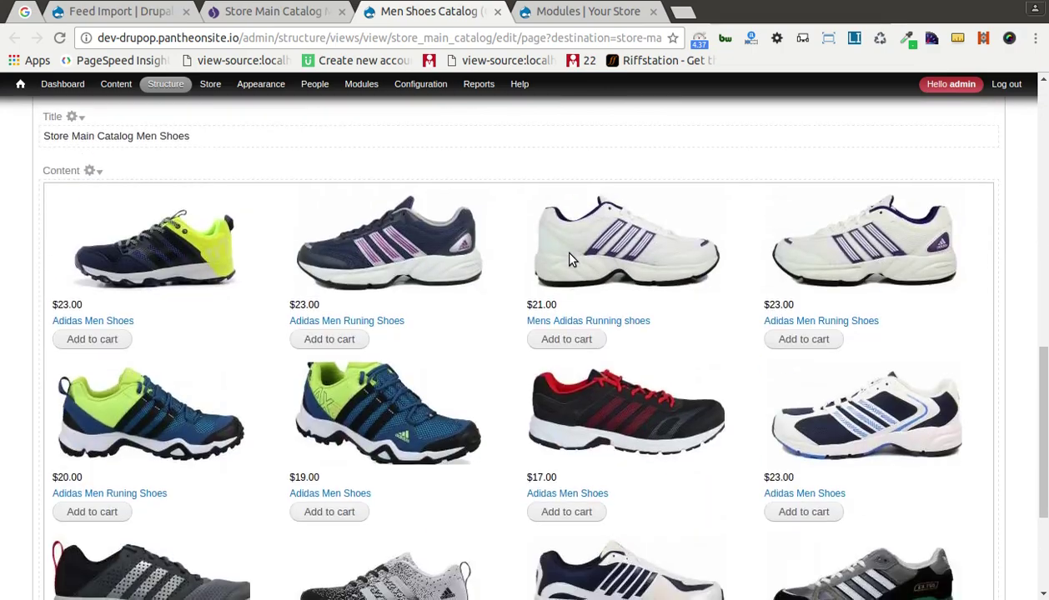
scroll(257, 342, "up", 10)
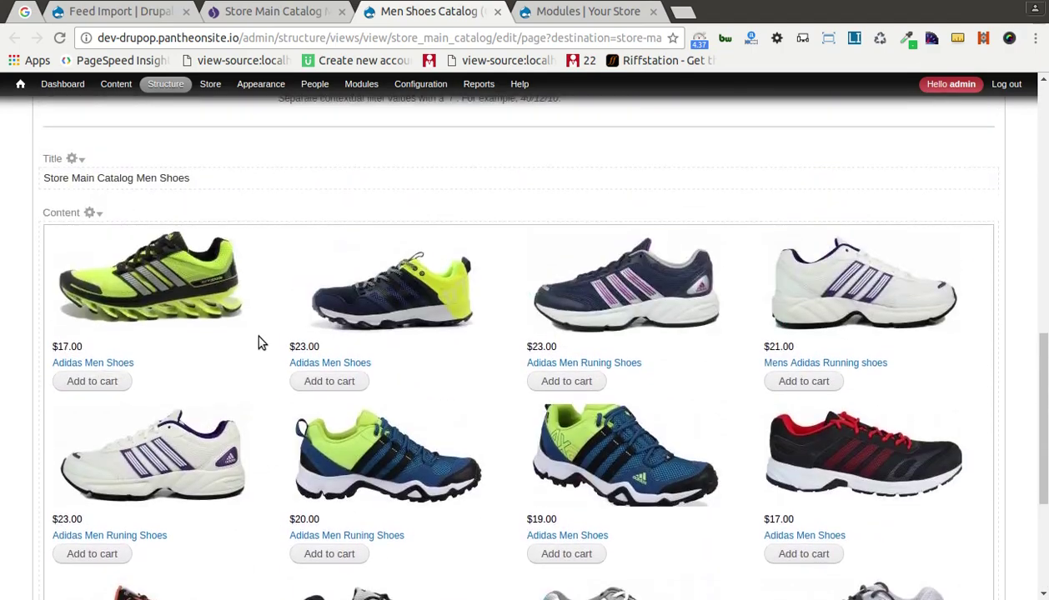
scroll(259, 340, "down", 3)
scroll(260, 341, "up", 1)
scroll(262, 338, "up", 6)
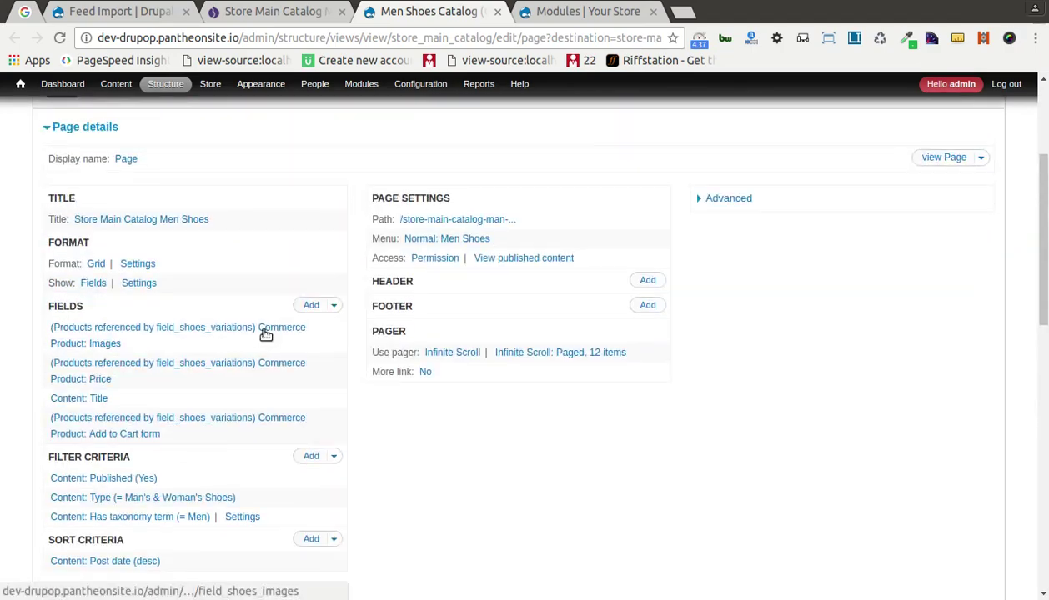
left_click(114, 259)
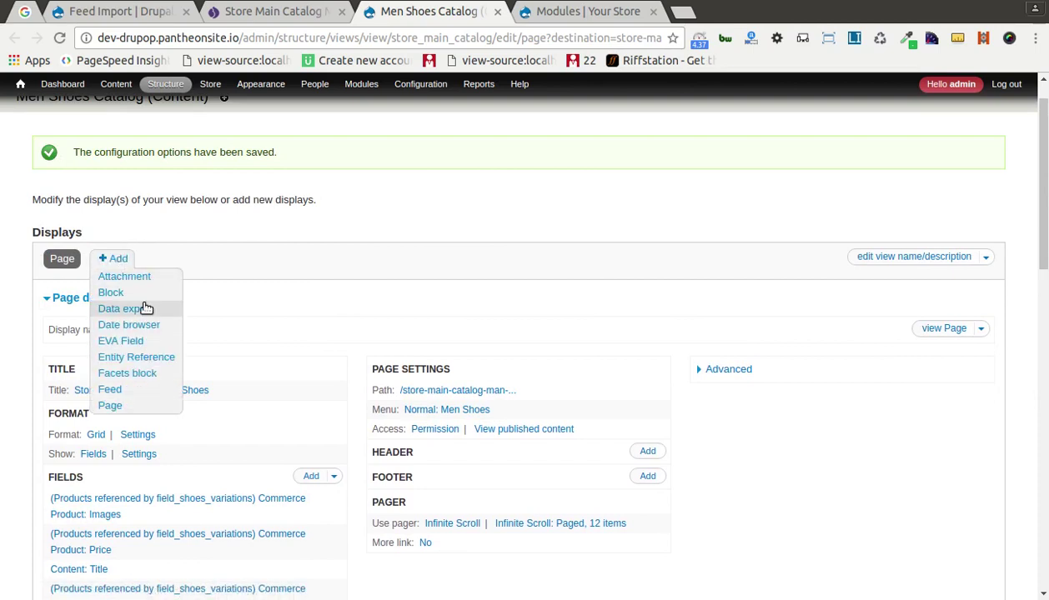
left_click(134, 308)
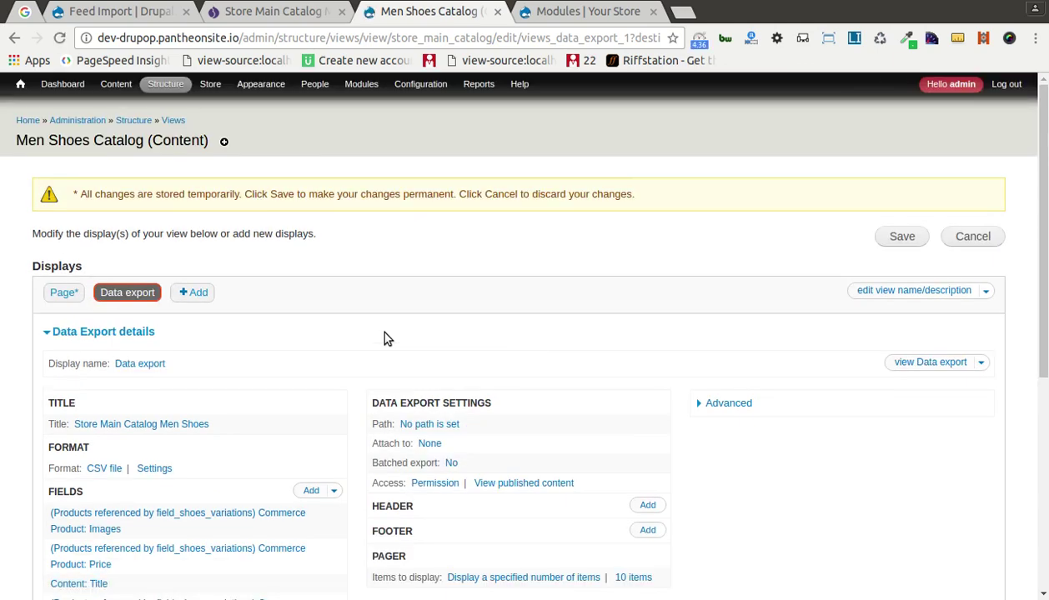
- Set the data export display's path to export-csv
scroll(386, 338, "down", 1)
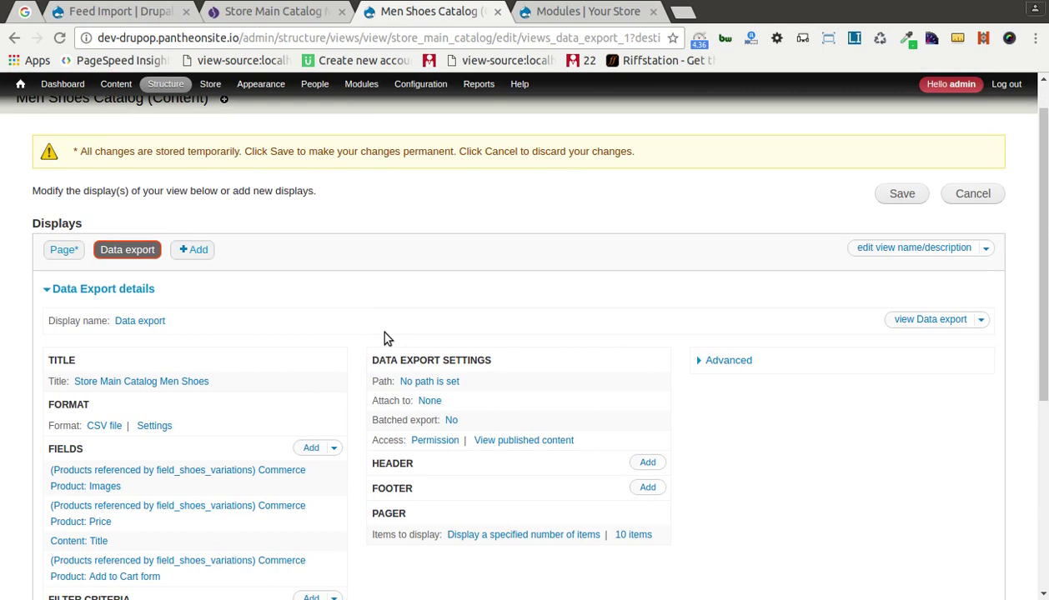
scroll(386, 338, "down", 2)
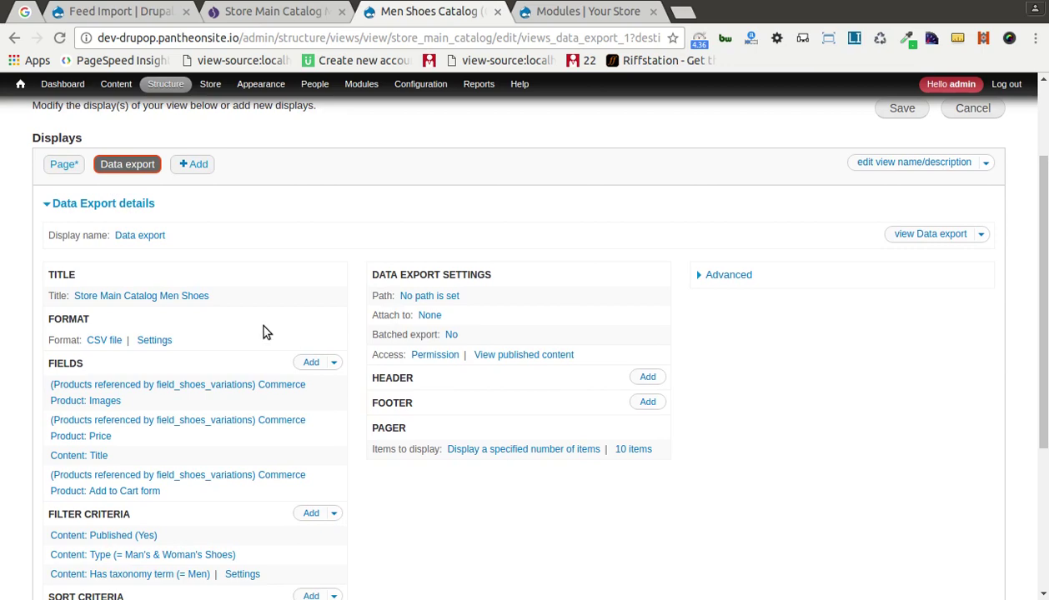
left_click(431, 296)
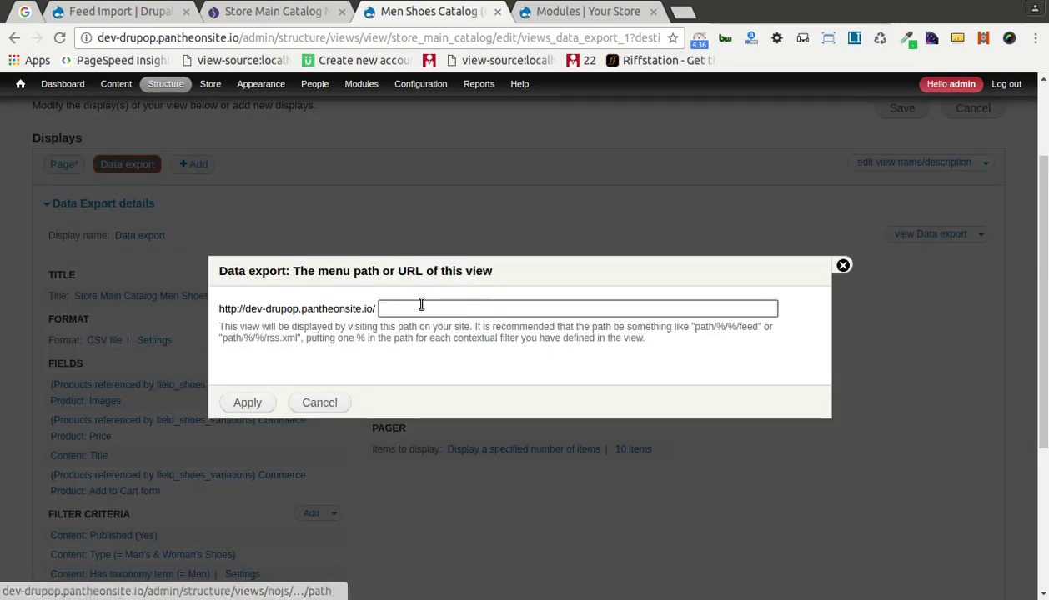
left_click(420, 304)
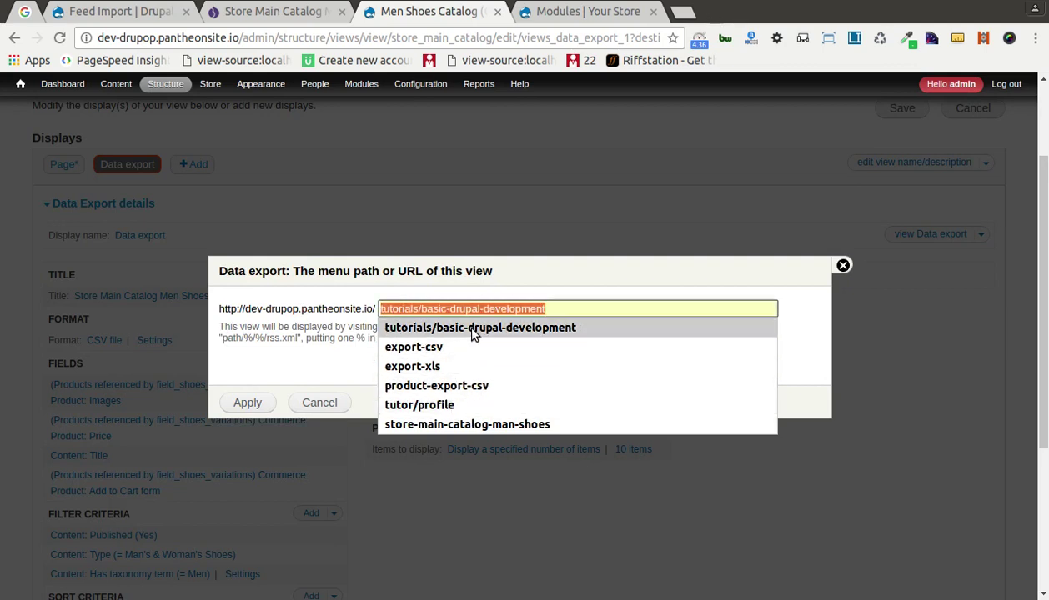
left_click(432, 347)
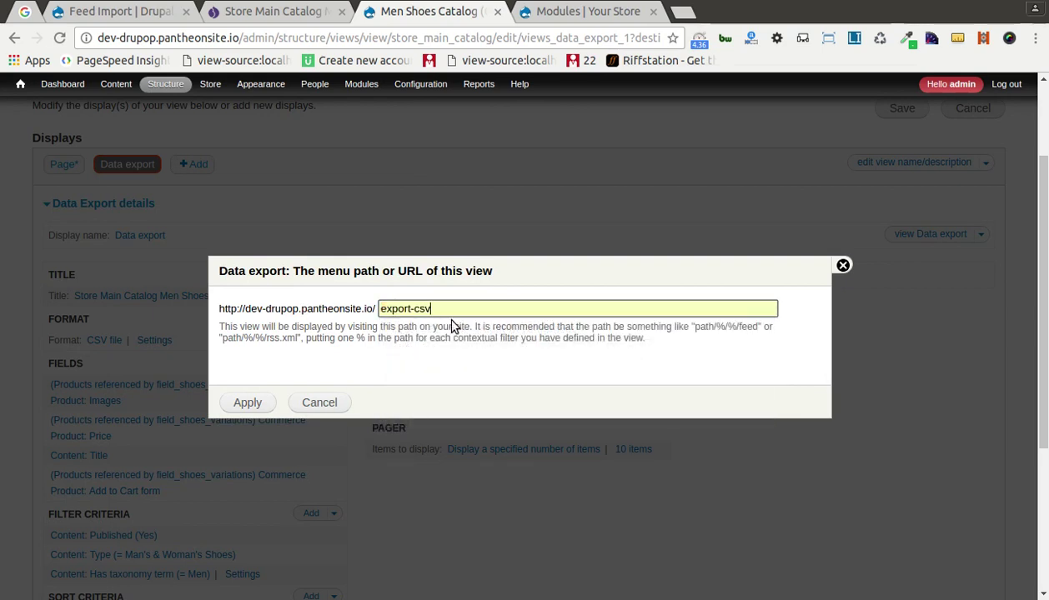
type("-")
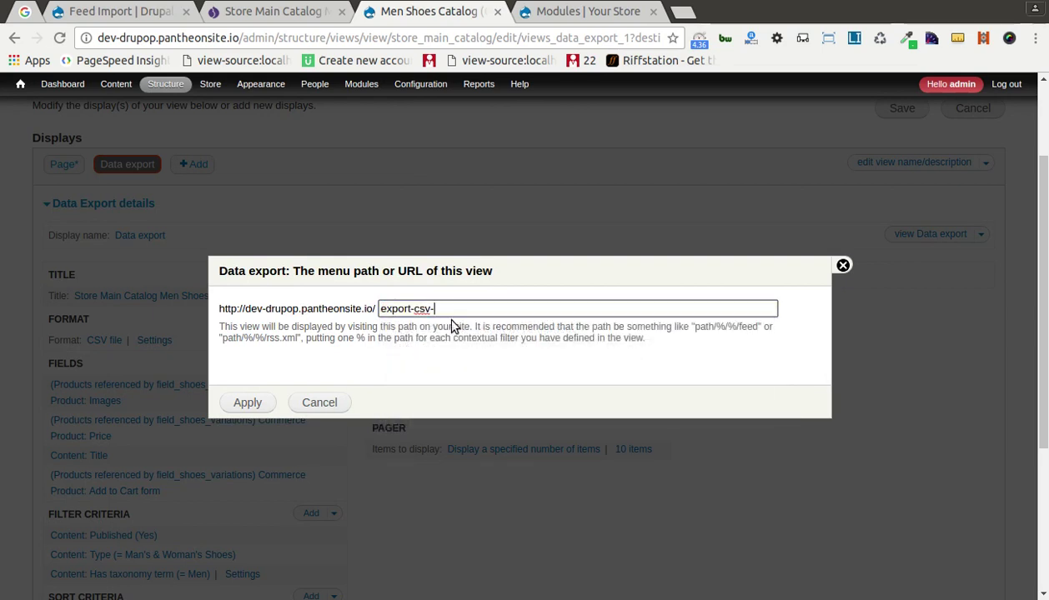
key("BackSpace")
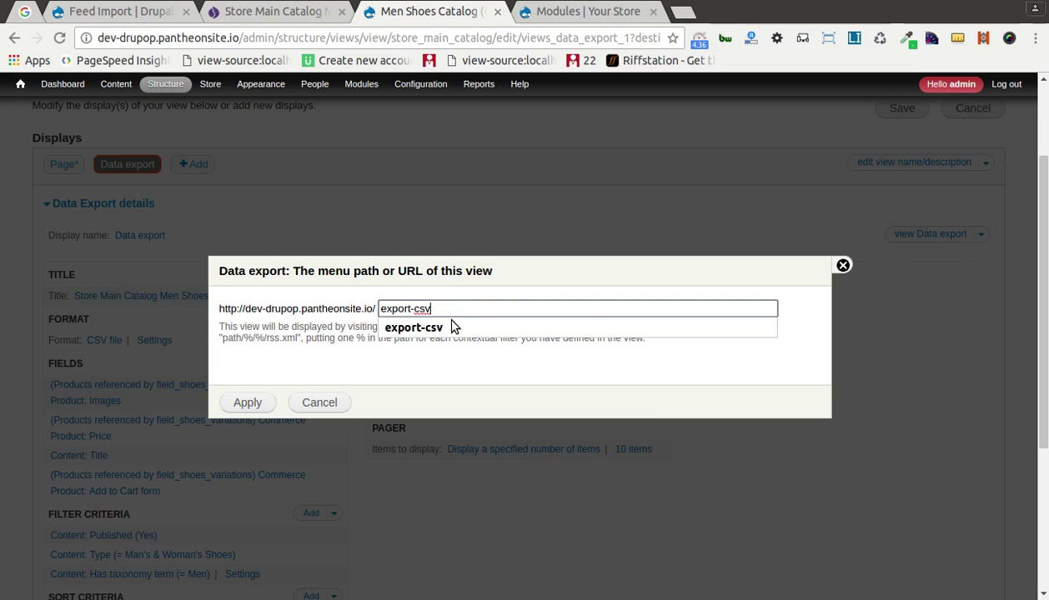
left_click(533, 289)
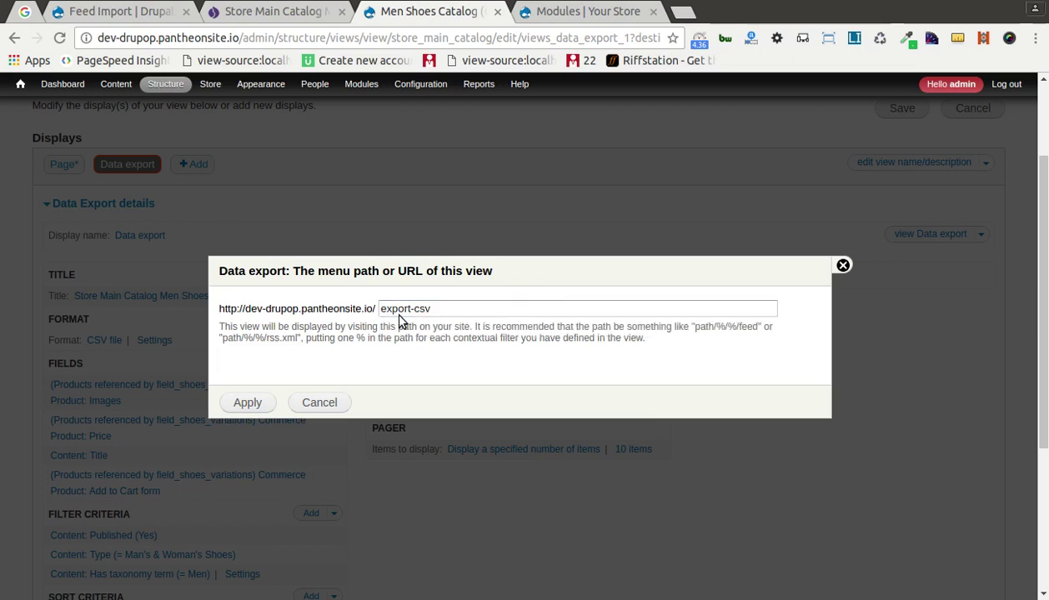
left_click(250, 402)
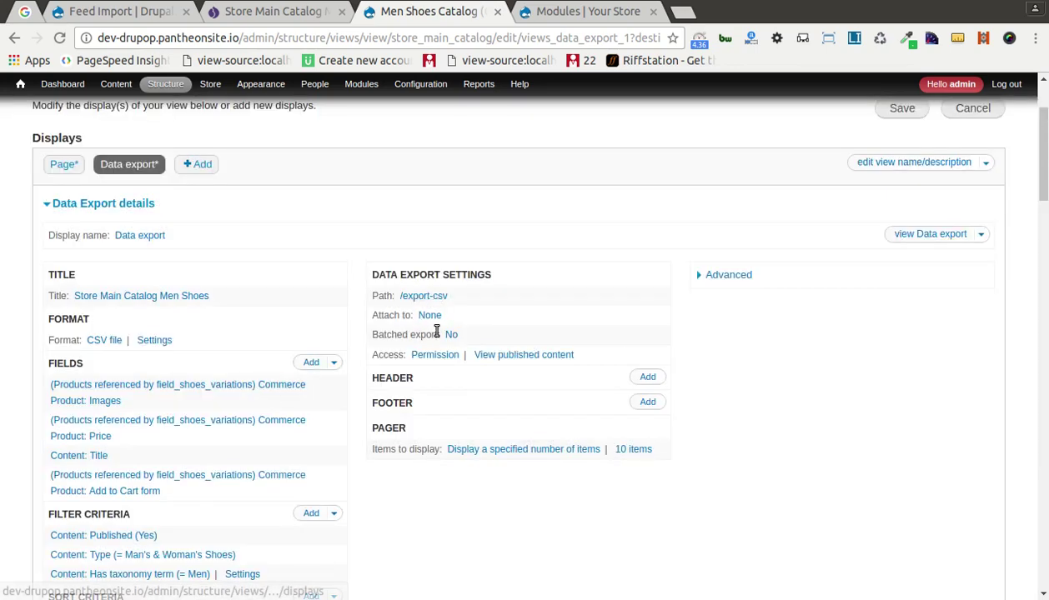
- Attach the data export to the Master display and apply the batched export option that exports all data in one segment
left_click(430, 316)
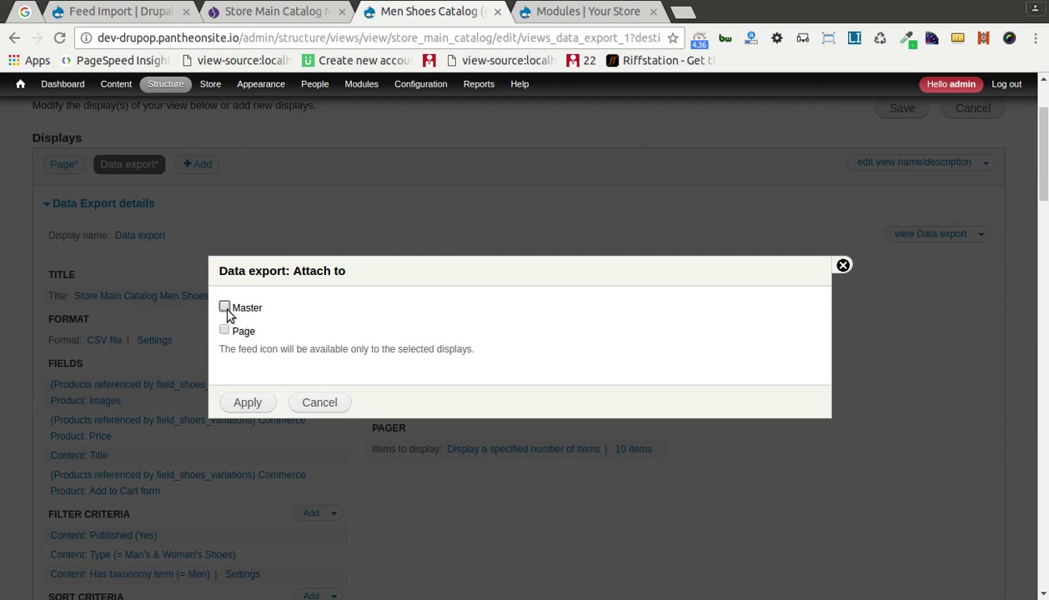
left_click(225, 309)
left_click(255, 404)
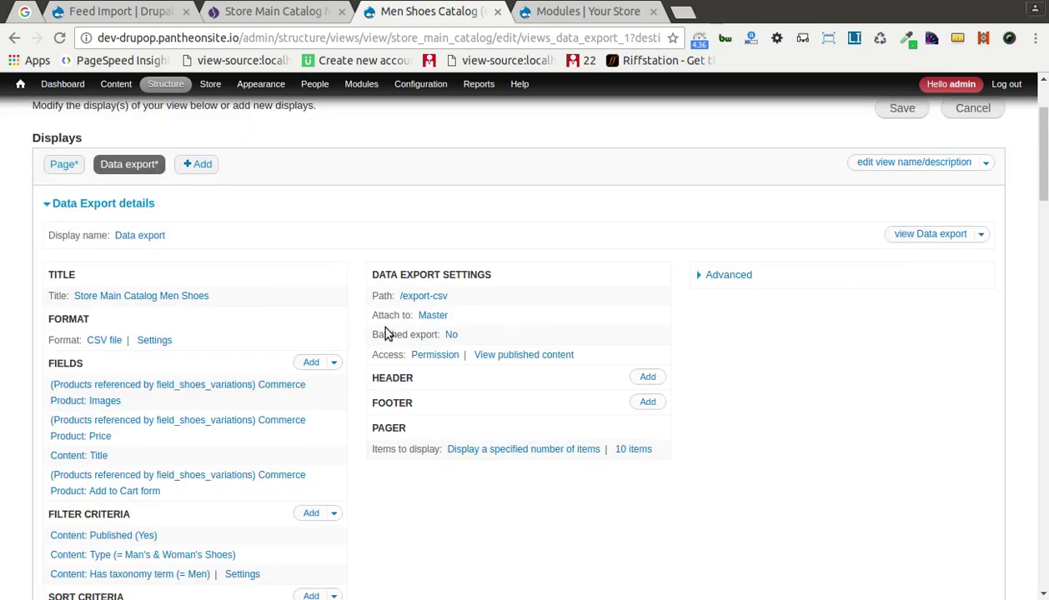
left_click(451, 335)
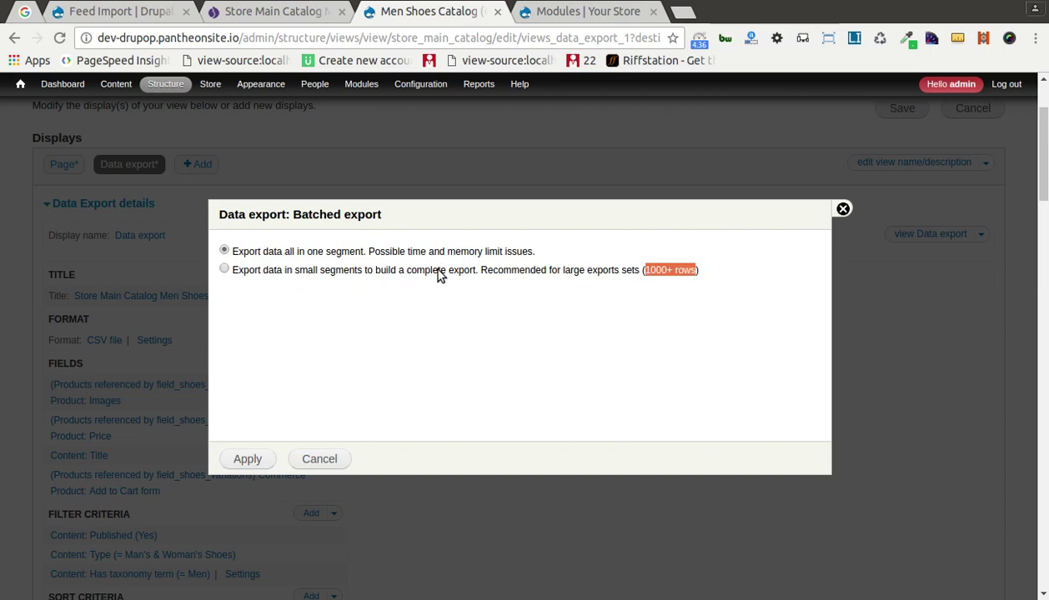
left_click(248, 459)
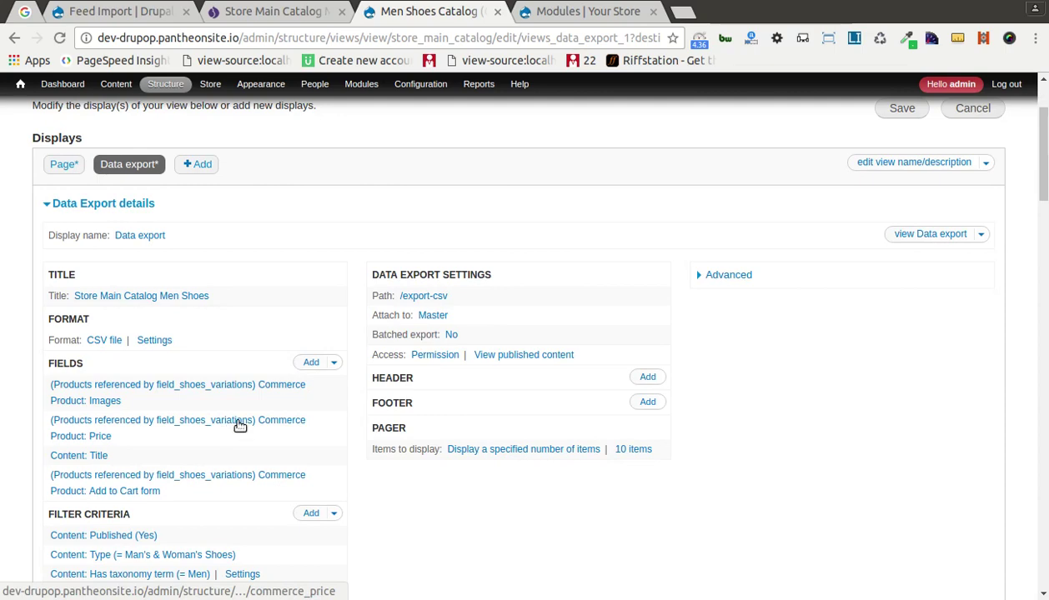
- Examine the preview of the exported rows and the style options of the CSV file format
scroll(240, 427, "down", 10)
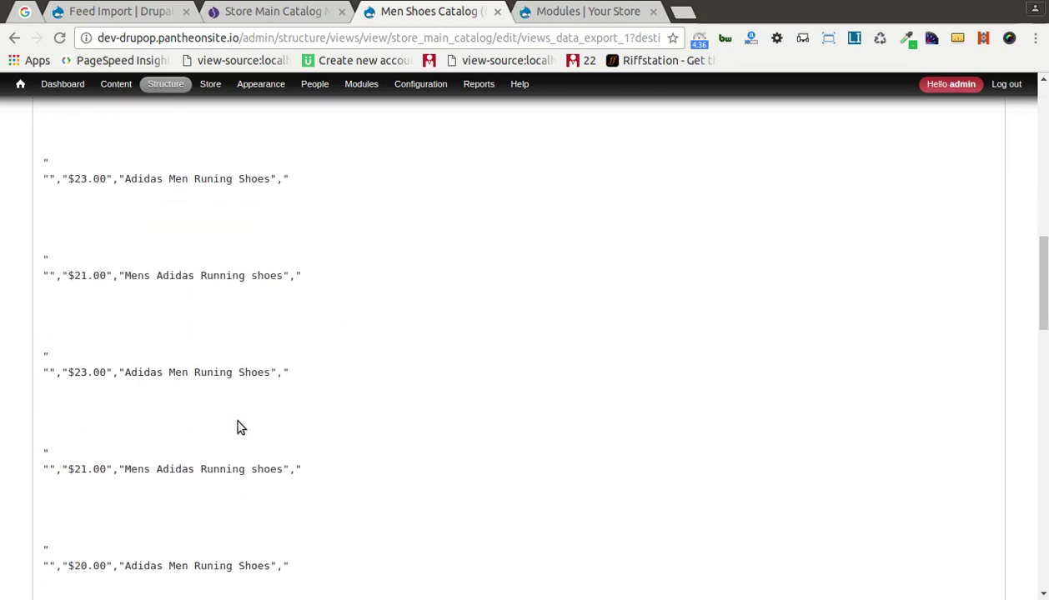
scroll(239, 428, "up", 4)
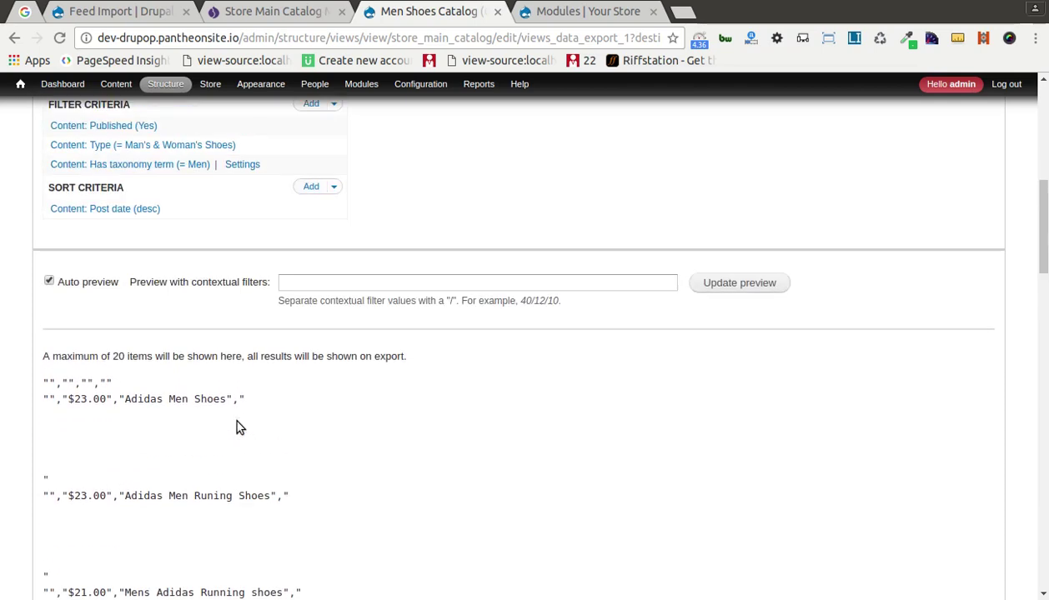
scroll(239, 427, "up", 3)
scroll(237, 427, "up", 2)
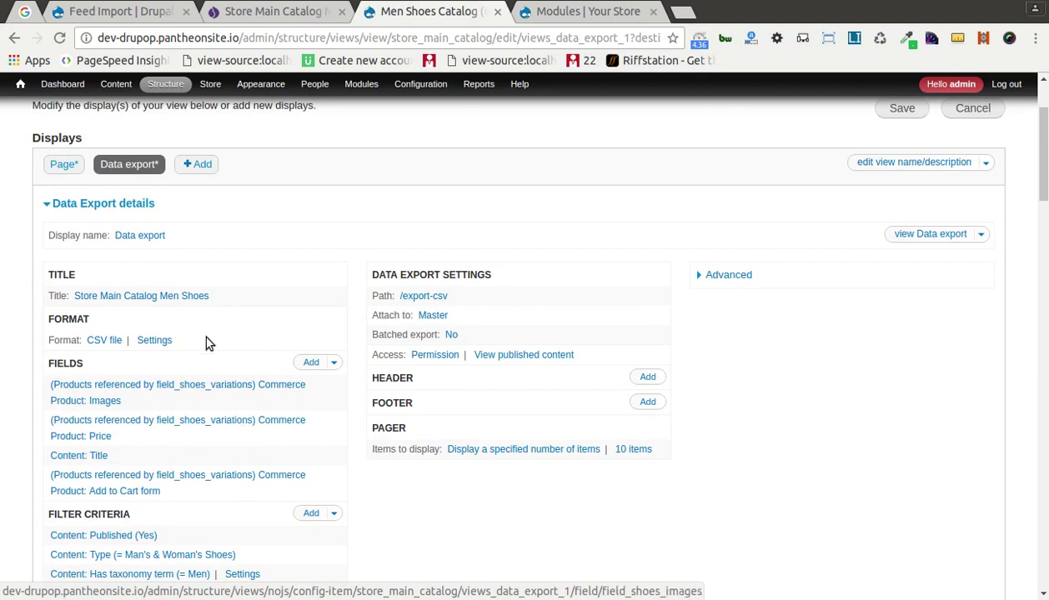
scroll(107, 345, "down", 2)
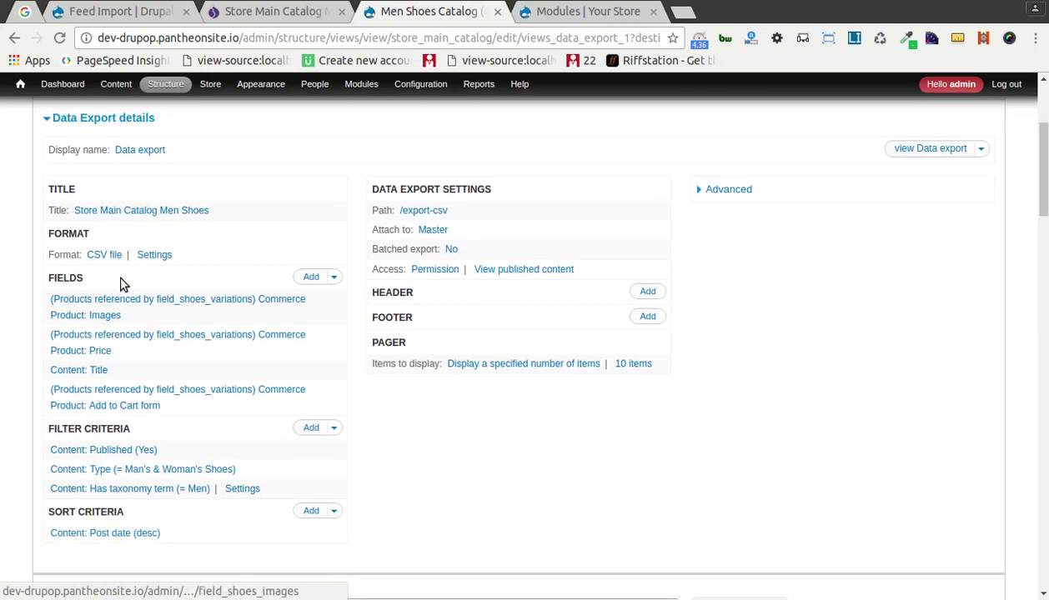
left_click(148, 257)
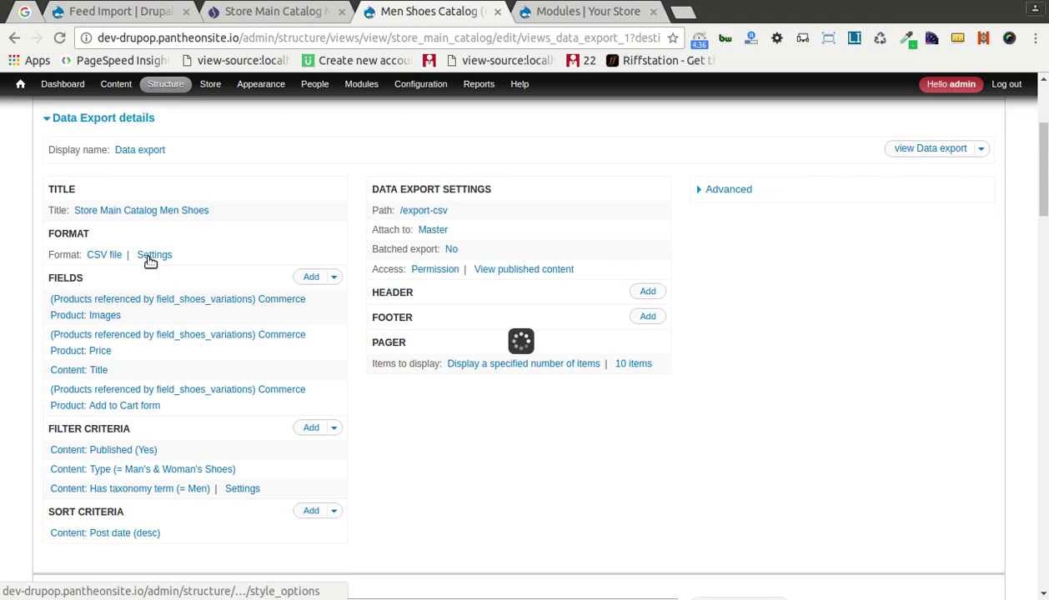
scroll(291, 434, "down", 2)
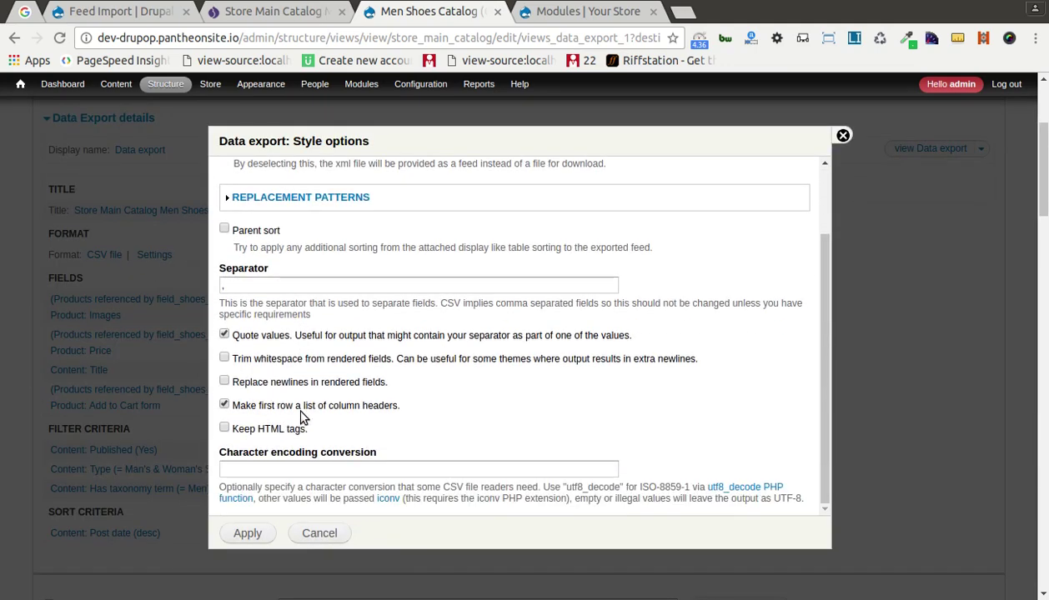
left_click(843, 136)
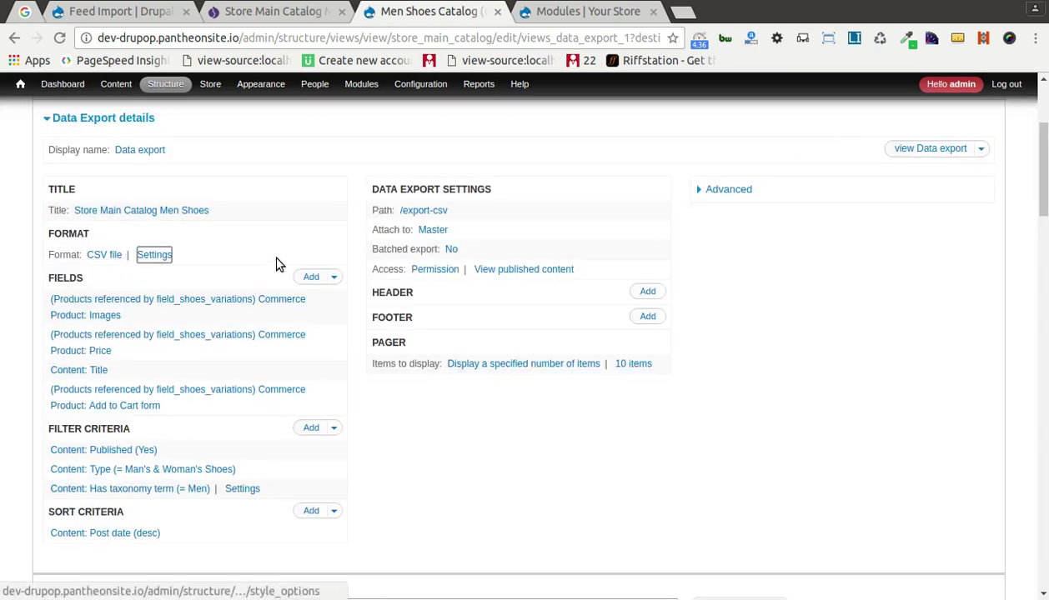
- Check the product spreadsheet's columns and add the Commerce Product: Title field to all displays of the view
key("alt+Tab")
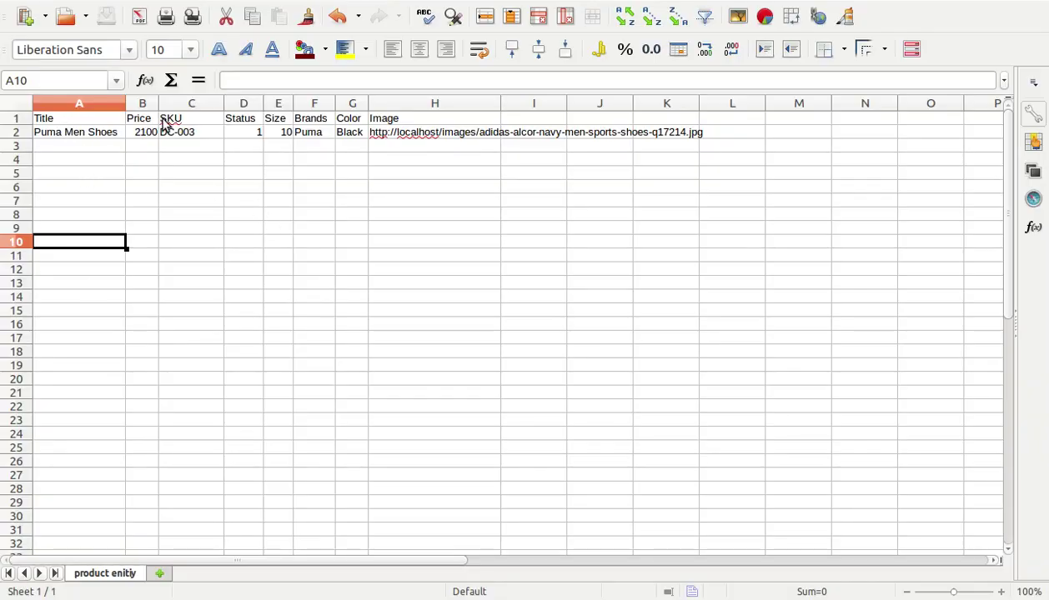
key("alt+Tab")
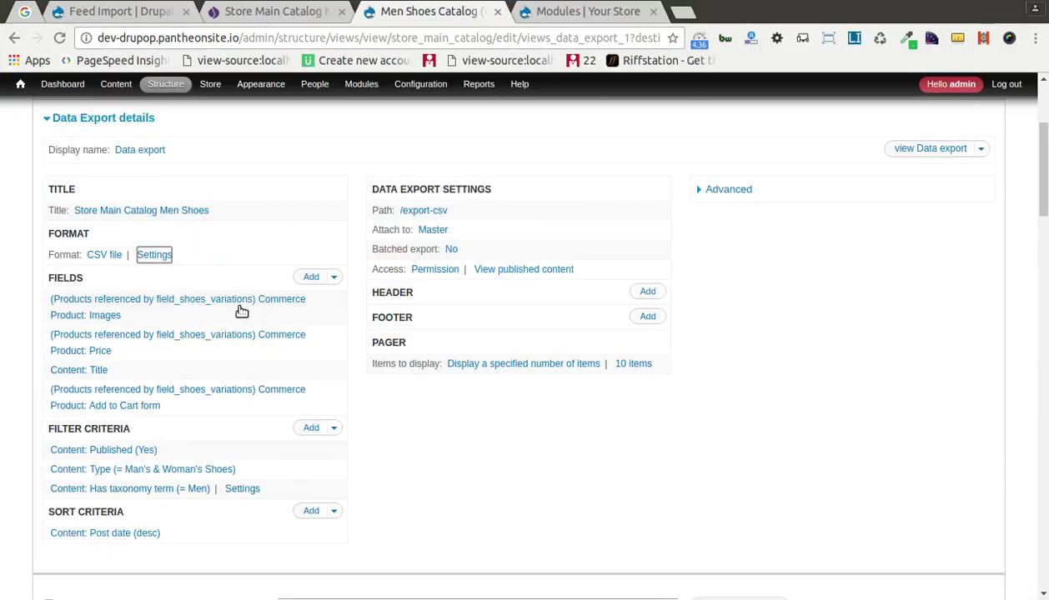
left_click(308, 276)
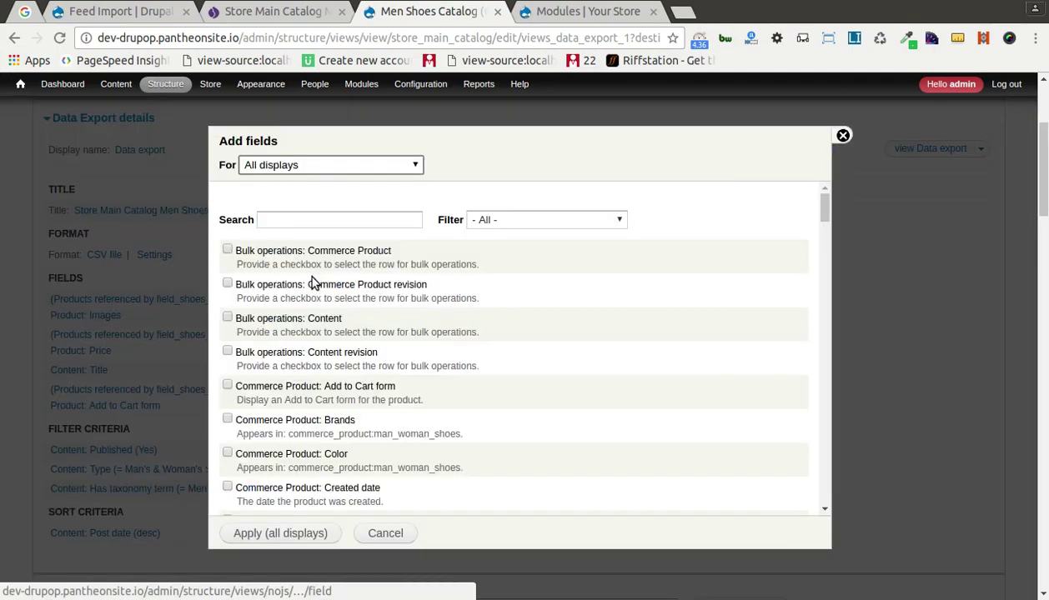
left_click(290, 221)
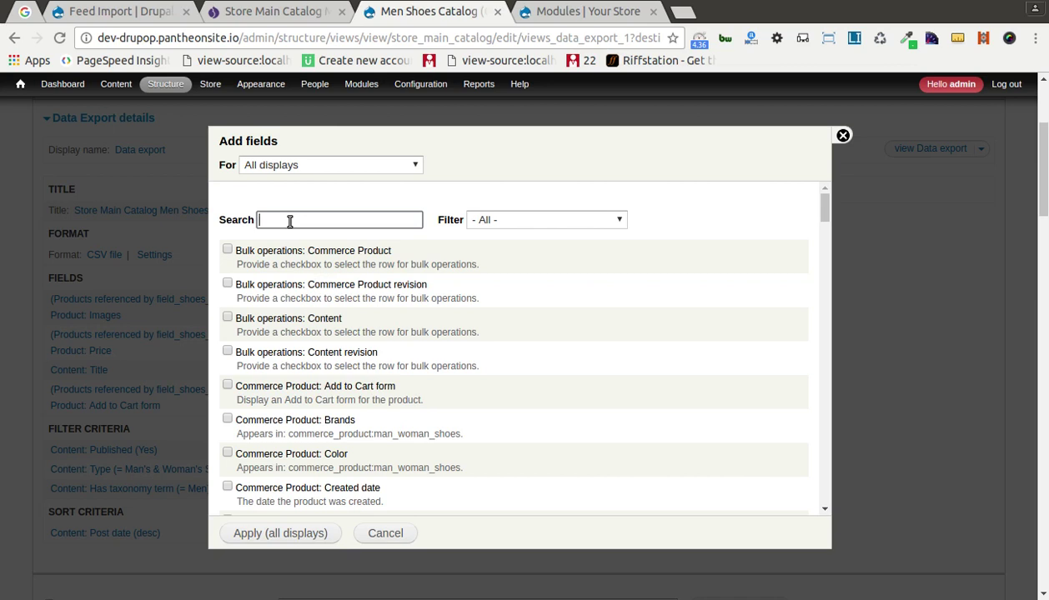
type("titl")
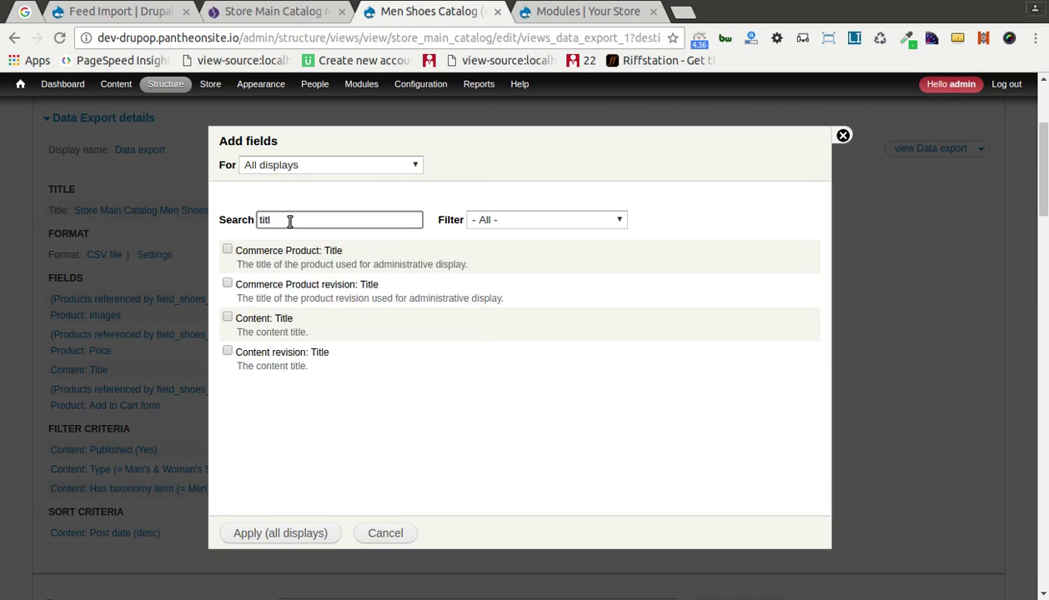
left_click(313, 254)
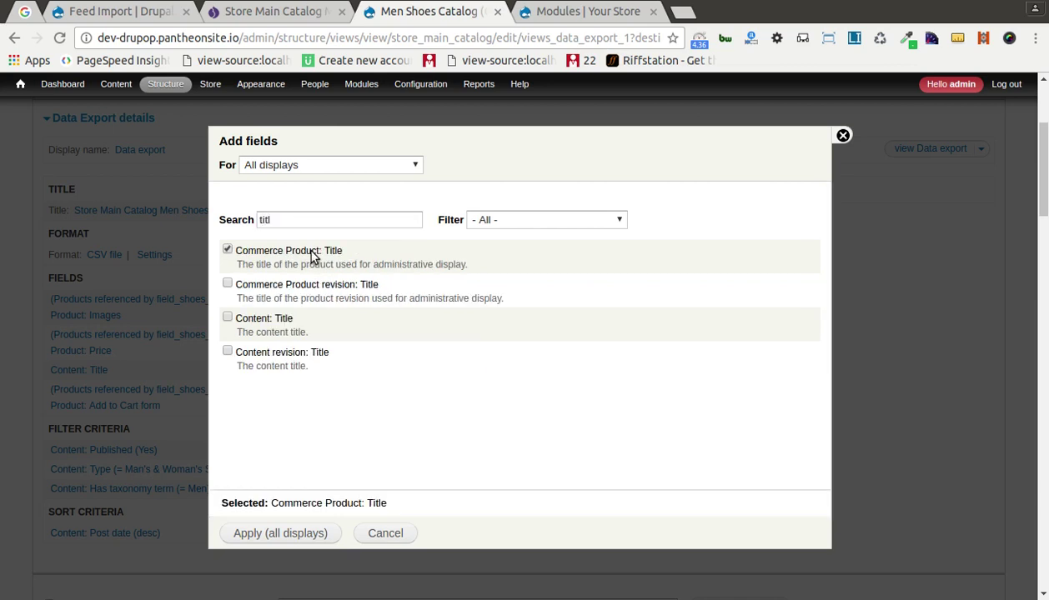
left_click(263, 535)
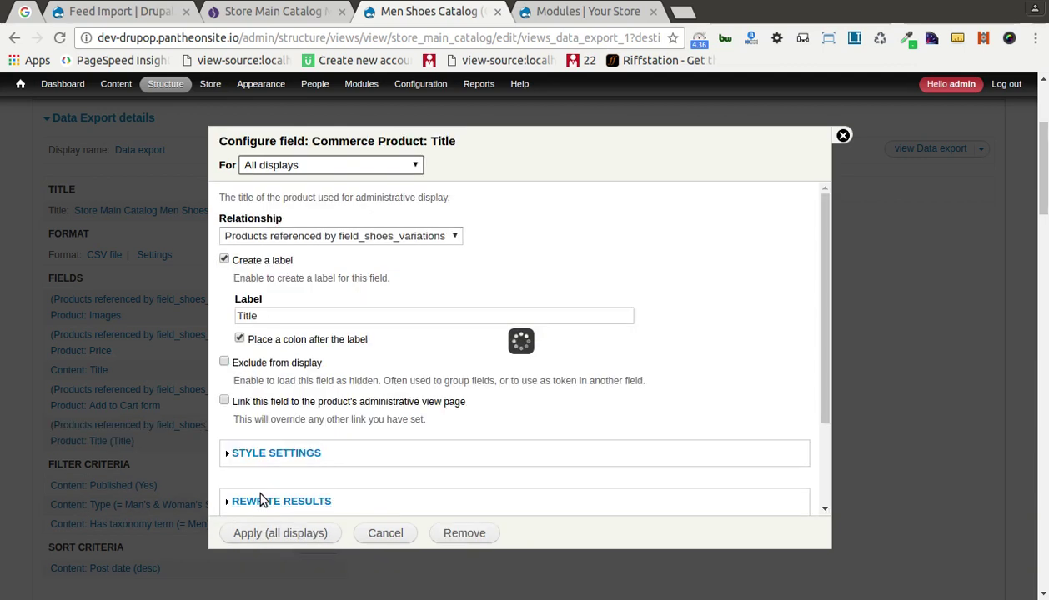
- Apply the title field's configuration with the label Title and the relationship Products referenced by field_shoes_variations for all displays
double_click(268, 316)
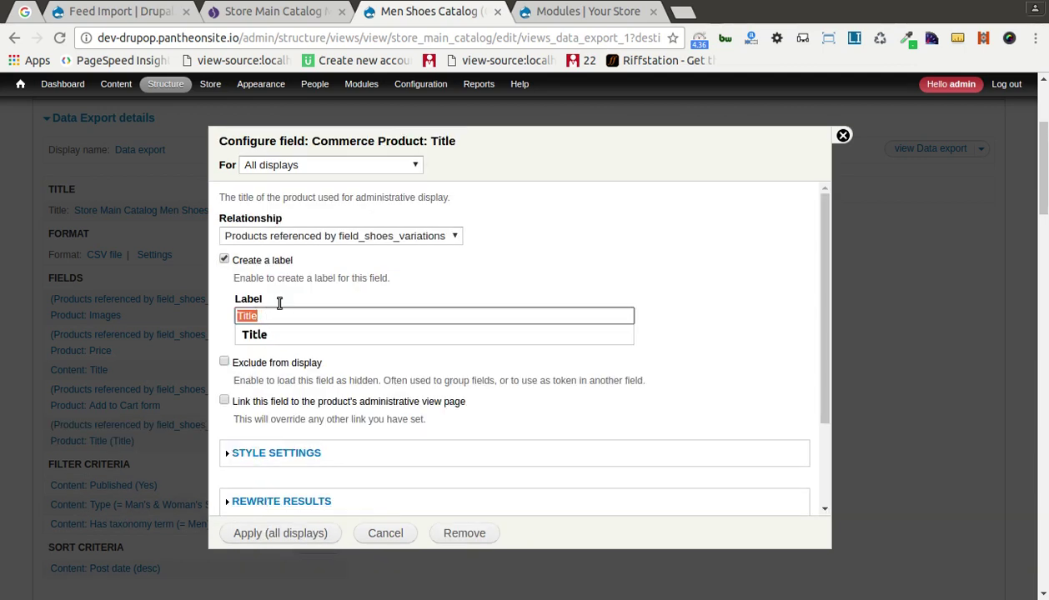
left_click(447, 293)
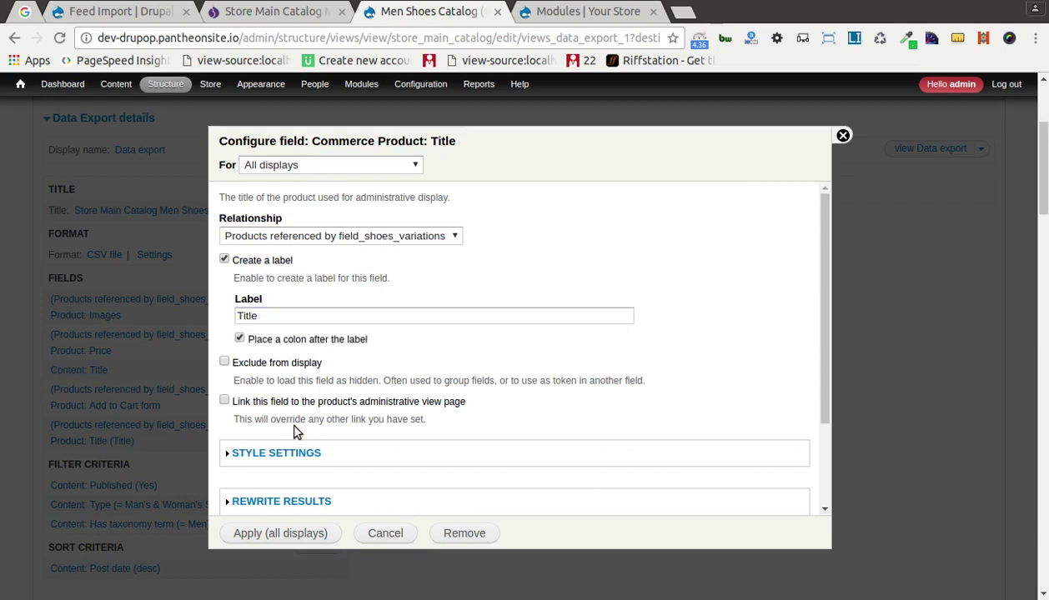
left_click(361, 237)
left_click(361, 239)
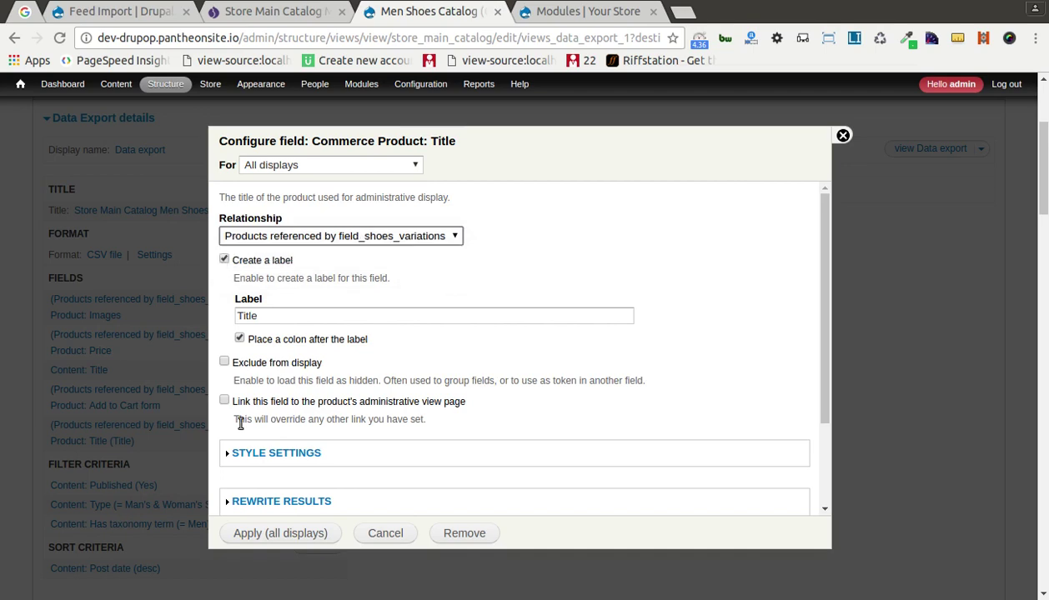
left_click(276, 540)
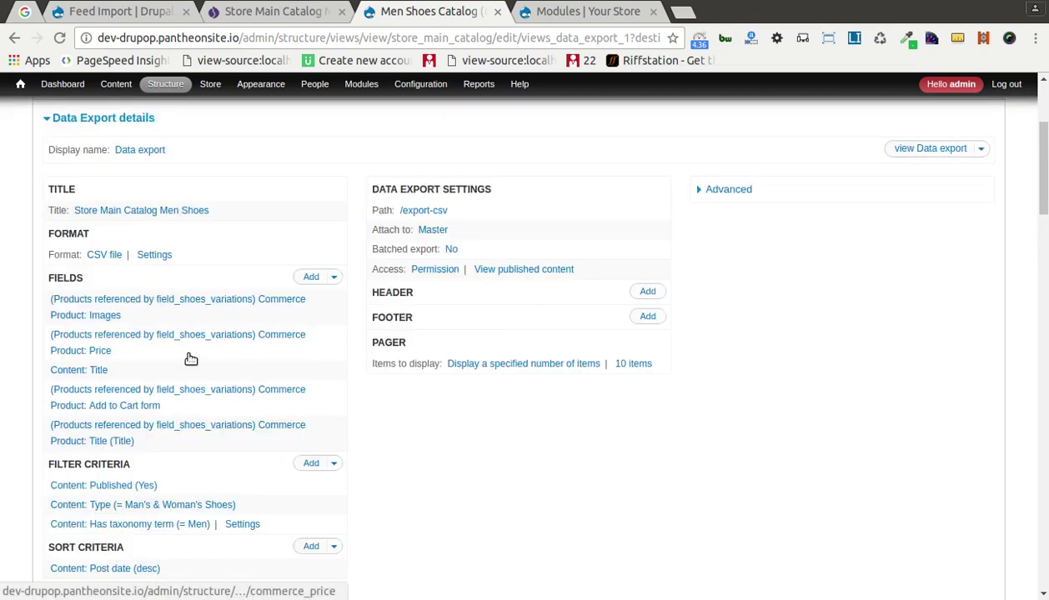
- Examine the export preview's rows and compare them with the column headers in the product spreadsheet
scroll(92, 377, "down", 2)
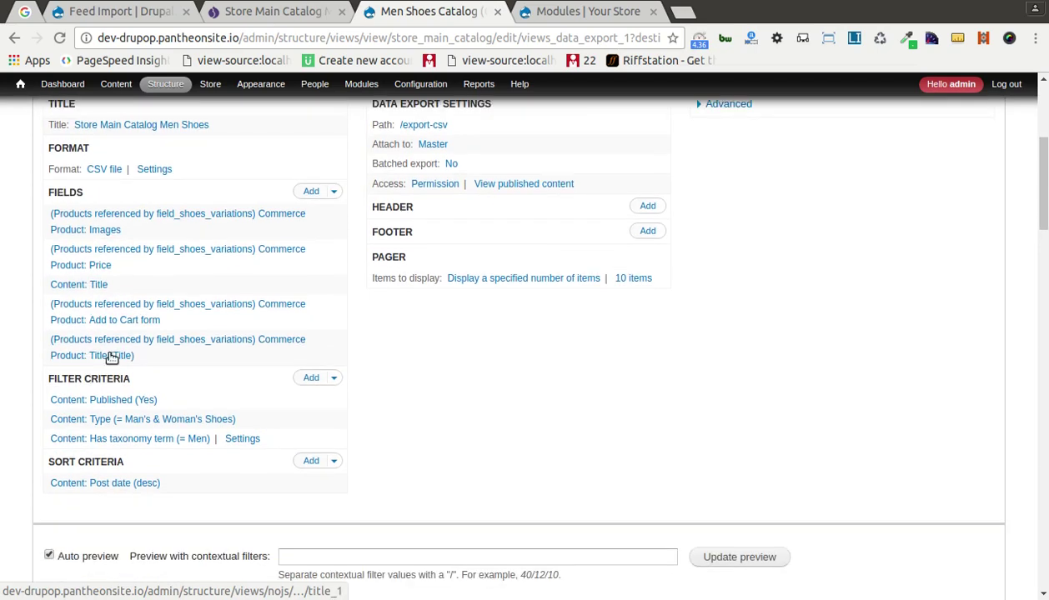
scroll(267, 321, "down", 4)
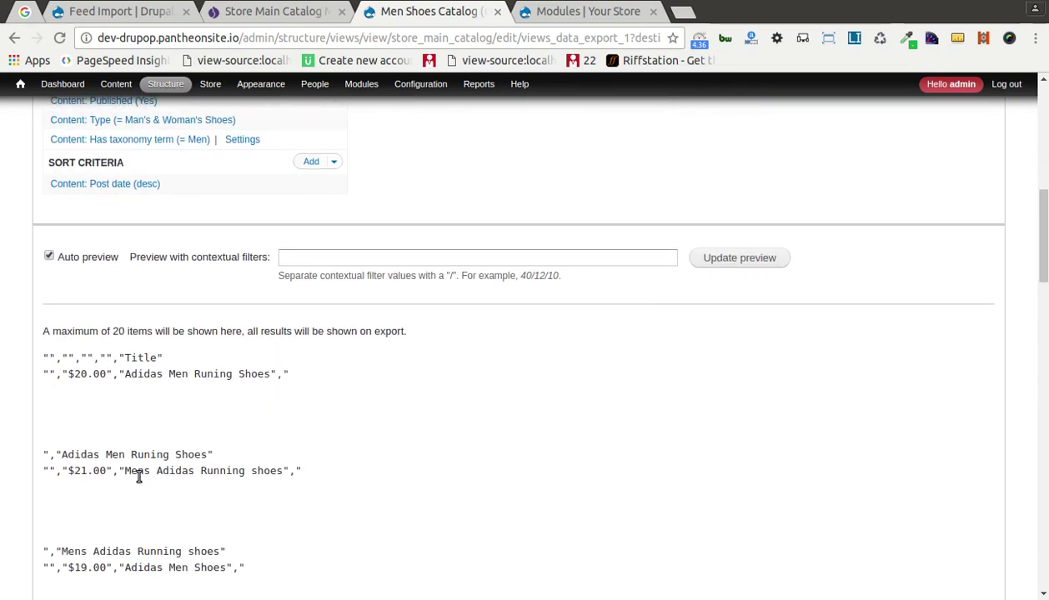
scroll(138, 477, "down", 2)
scroll(138, 477, "up", 8)
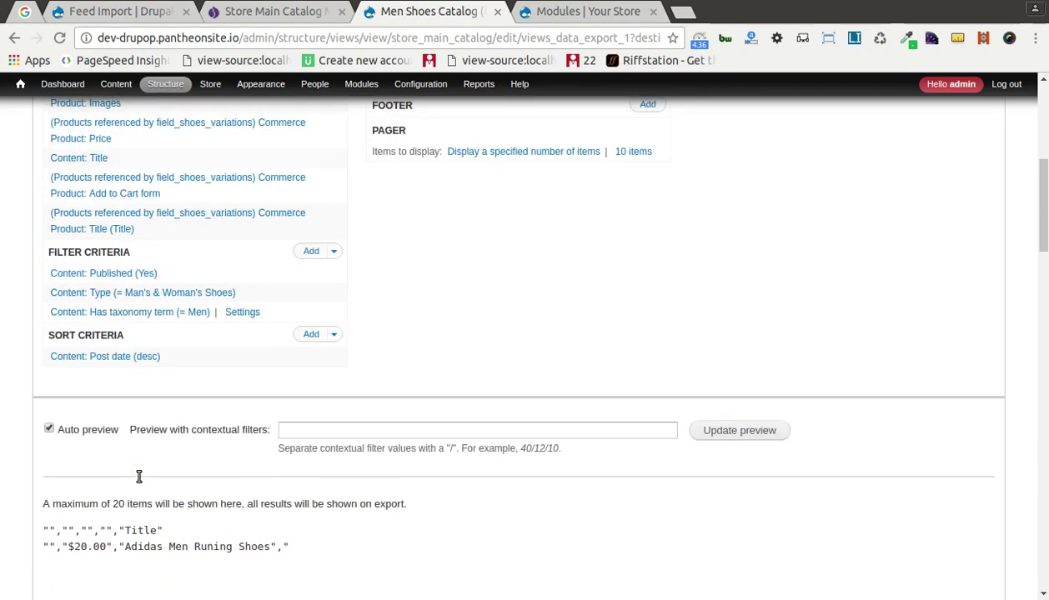
scroll(140, 476, "down", 1)
scroll(163, 411, "down", 1)
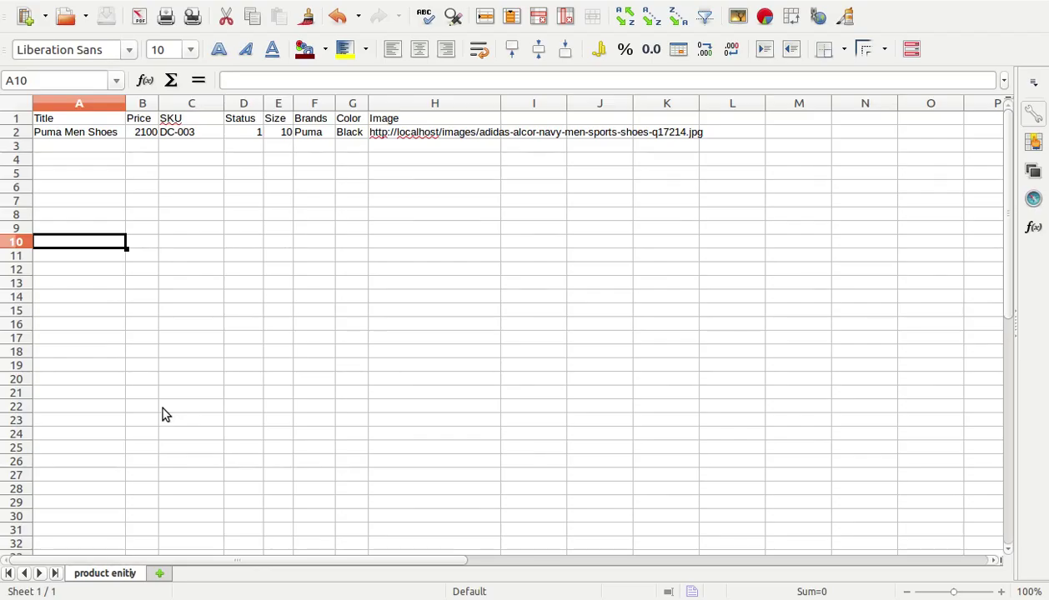
key("alt+Tab")
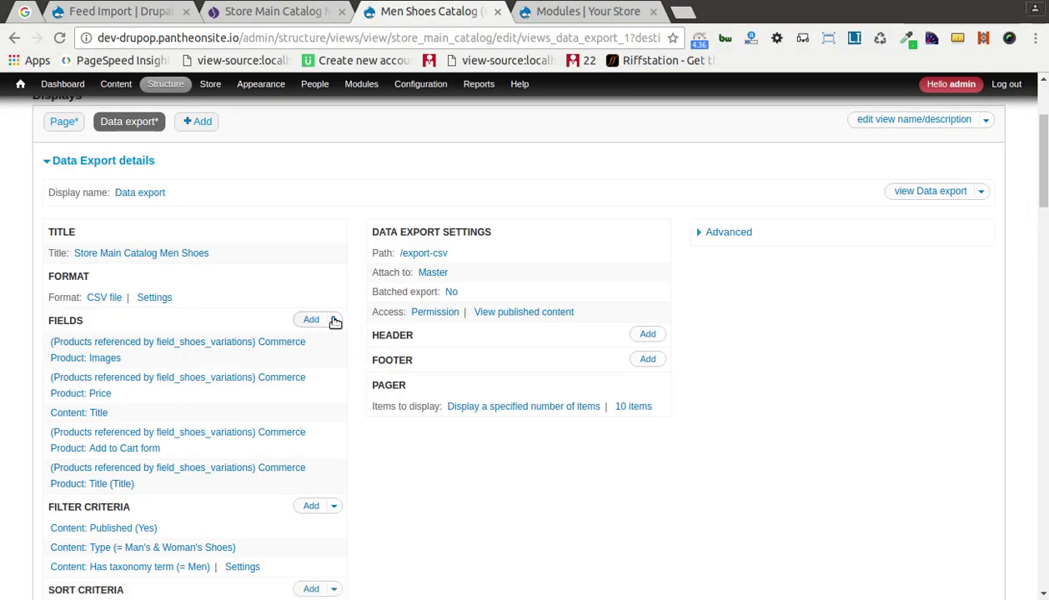
- Examine the formatter, image style and image link options of the Commerce Product: Images field
scroll(334, 323, "down", 1)
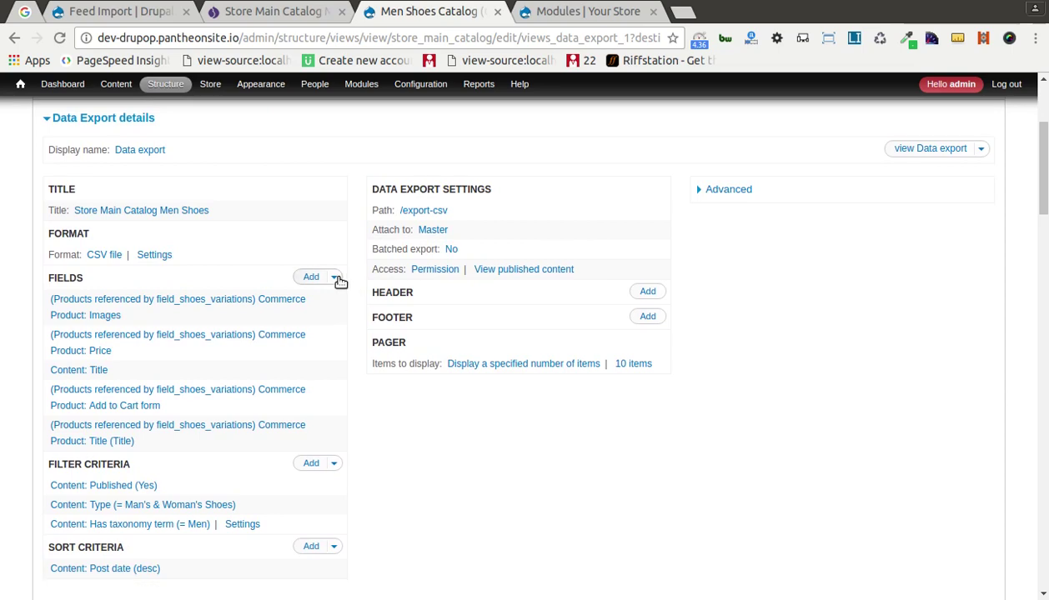
left_click(224, 297)
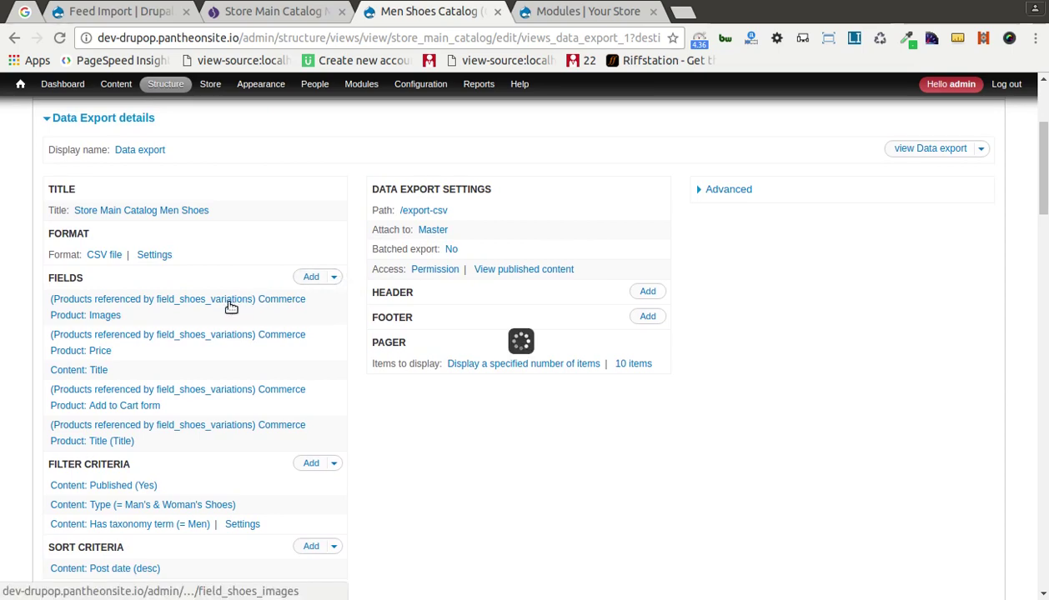
left_click(255, 351)
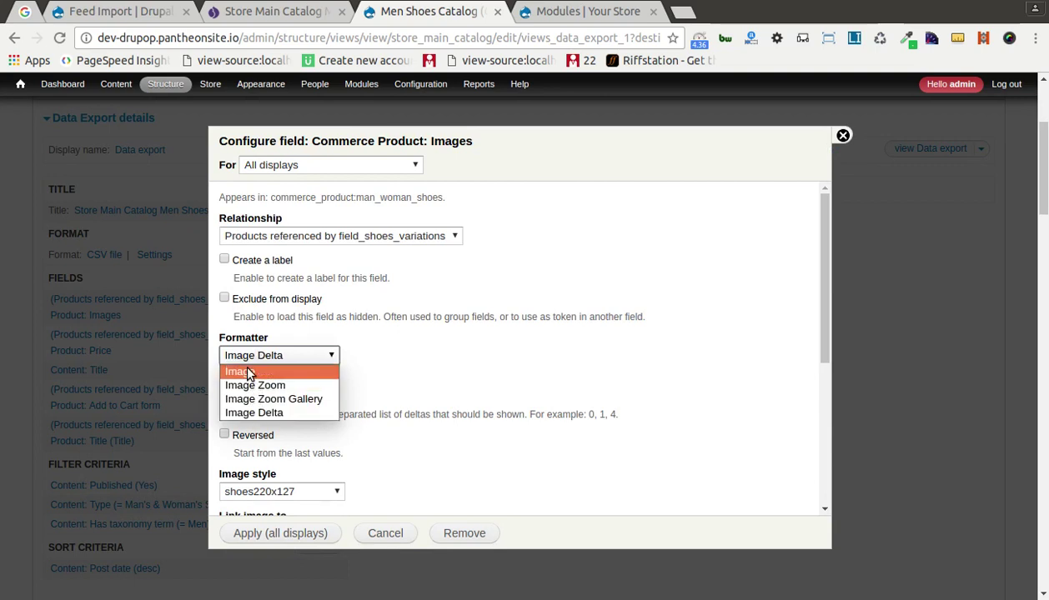
left_click(241, 412)
scroll(292, 392, "down", 1)
left_click(292, 279)
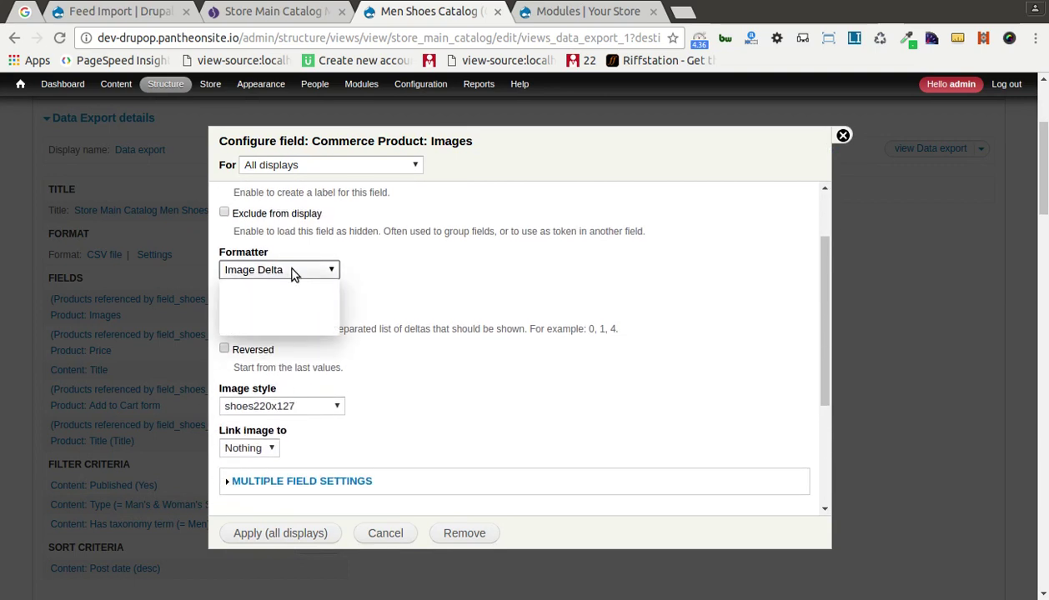
left_click(281, 272)
scroll(294, 361, "down", 1)
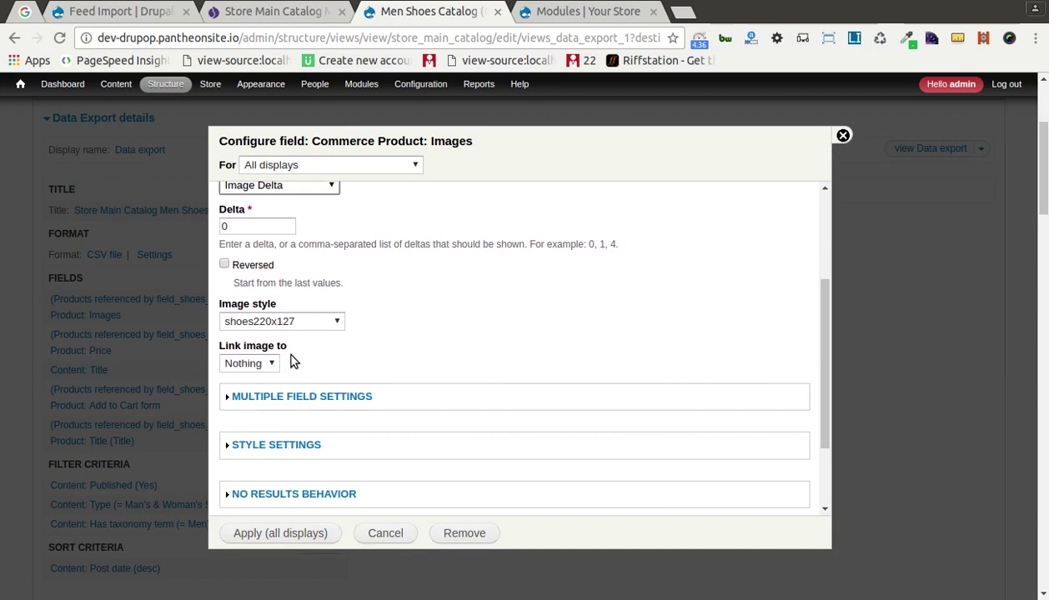
left_click(249, 367)
left_click(250, 364)
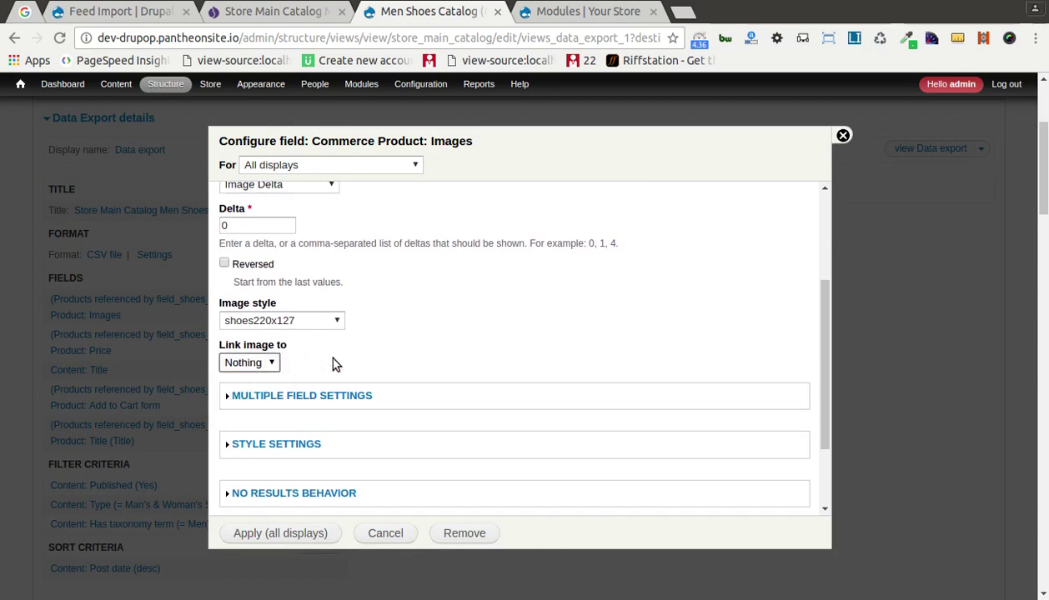
scroll(368, 334, "up", 2)
scroll(299, 345, "up", 1)
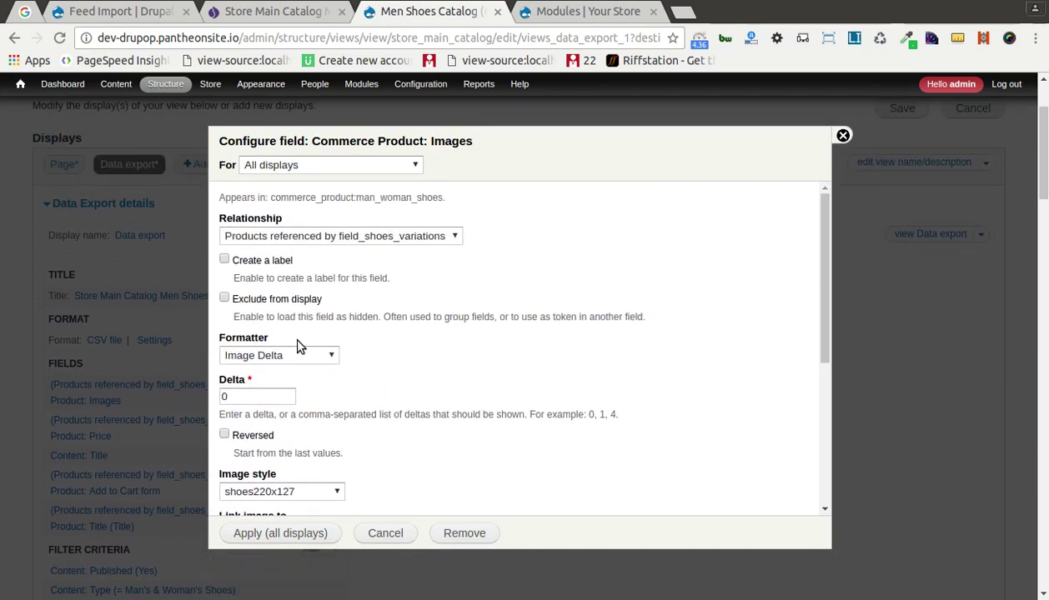
left_click(841, 136)
- Remove the Commerce Product: Images, Content: Title and Commerce Product: Add to Cart form fields from the view
scroll(313, 367, "down", 1)
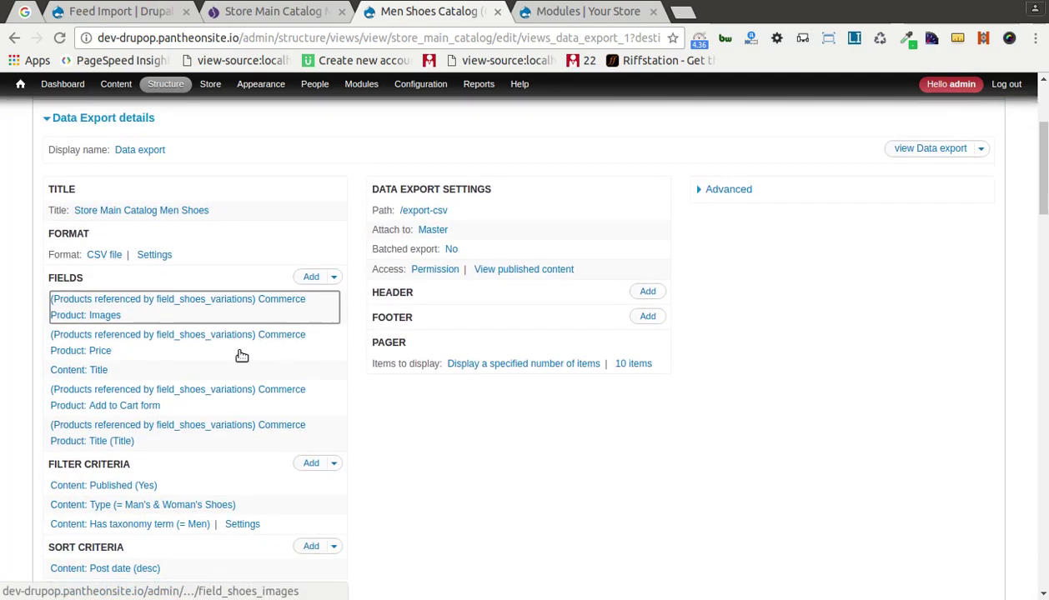
left_click(218, 304)
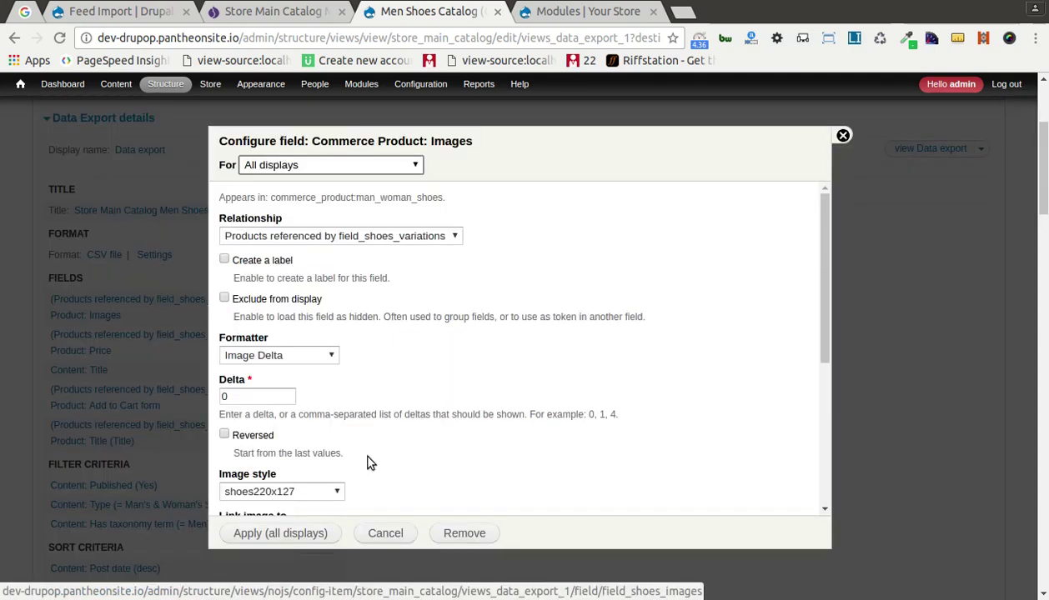
left_click(465, 534)
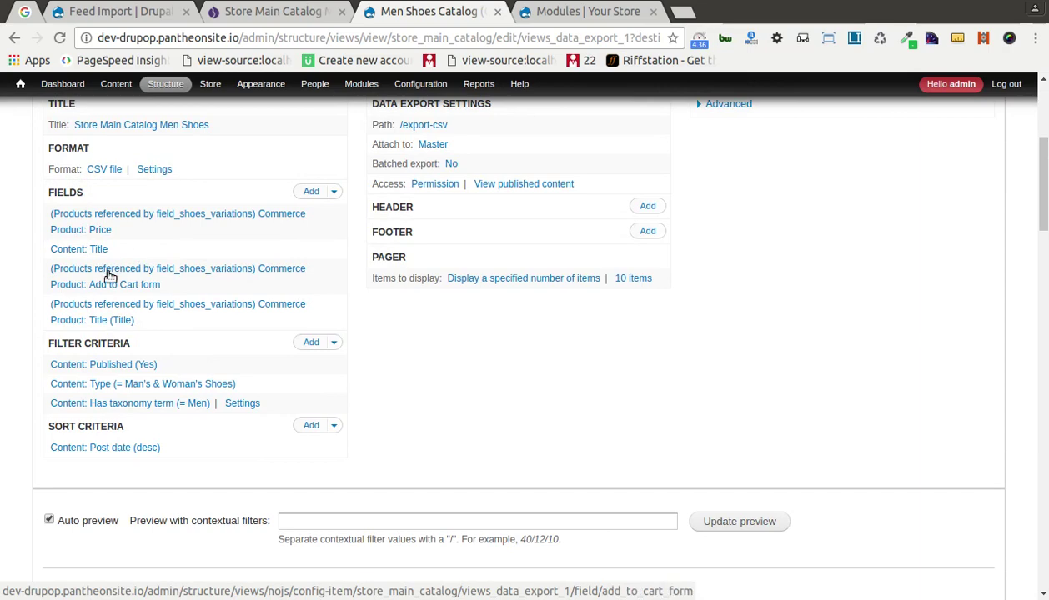
left_click(78, 249)
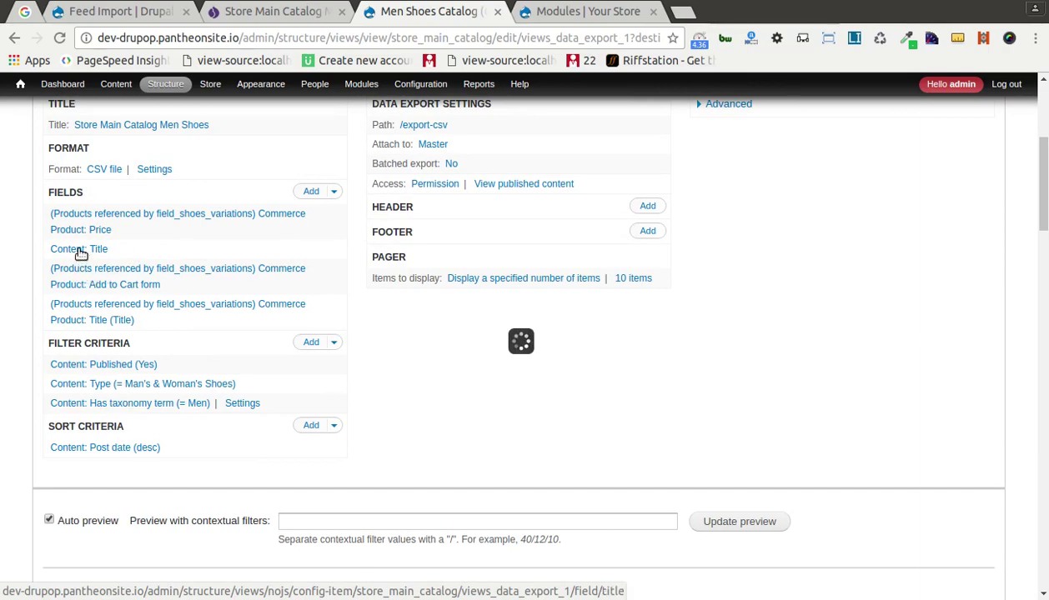
left_click(460, 533)
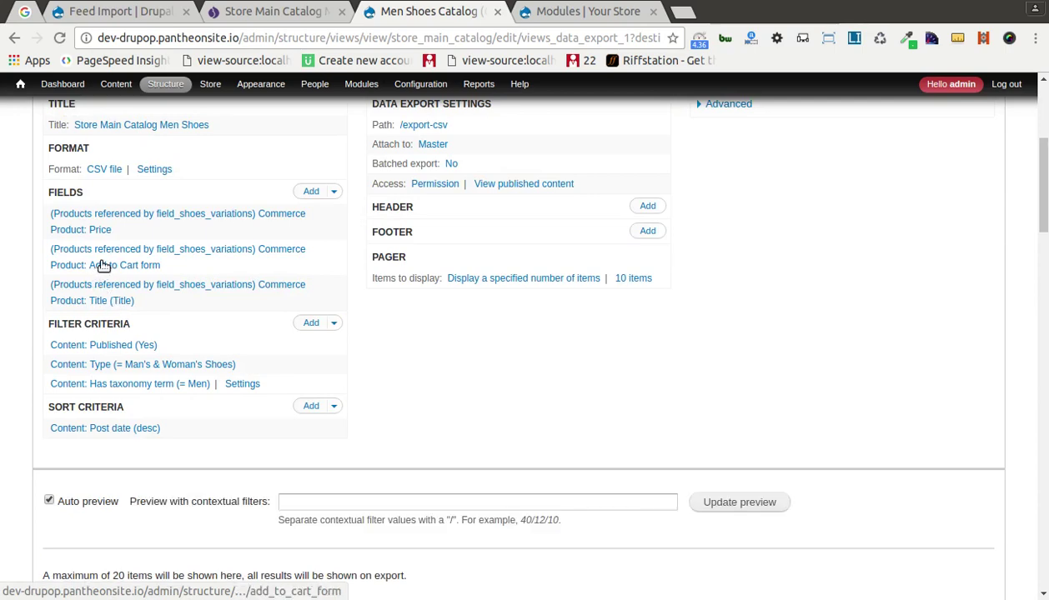
left_click(105, 261)
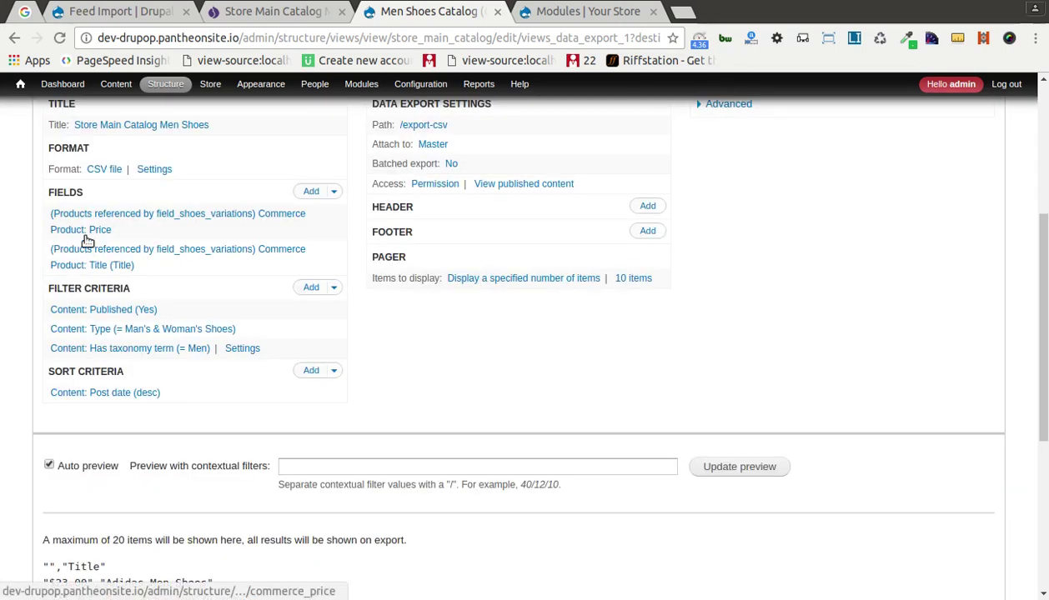
- Create the label Price for the Commerce Product: Price field in all displays and check the header row in the preview
scroll(205, 364, "down", 3)
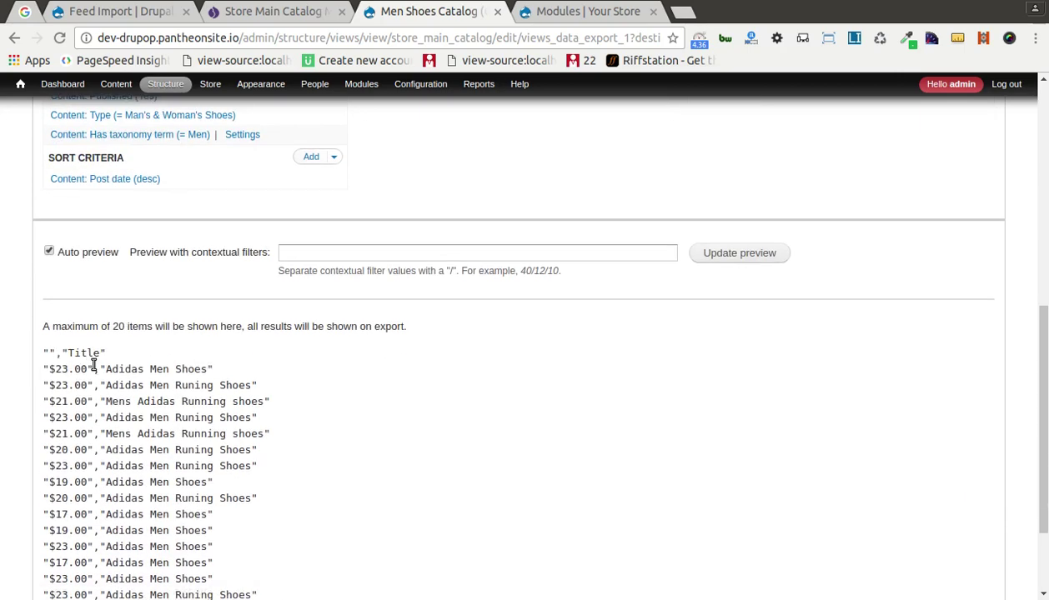
scroll(94, 367, "up", 4)
left_click(122, 302)
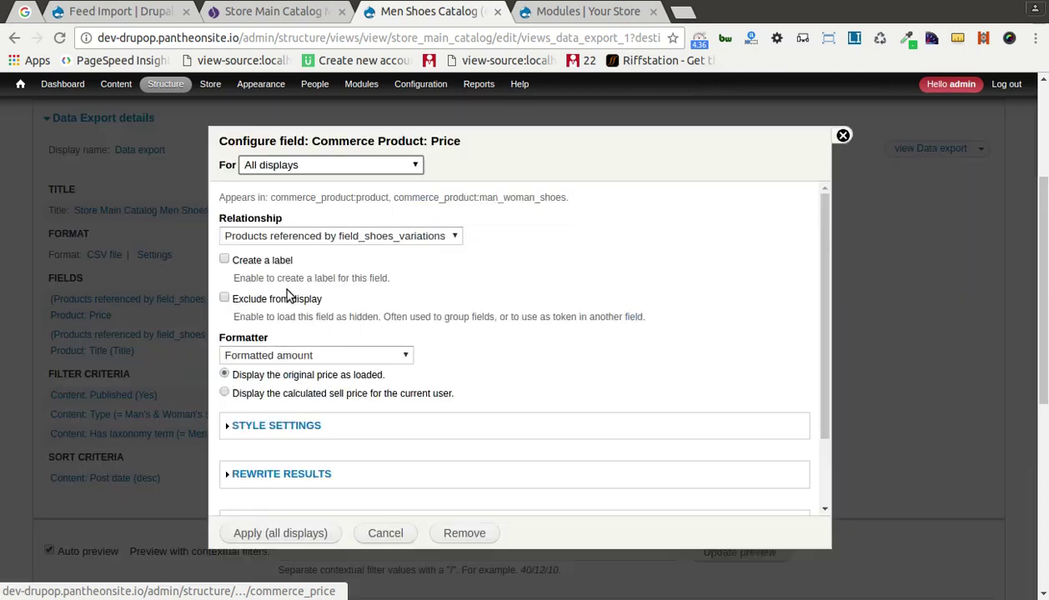
left_click(262, 261)
left_click(271, 316)
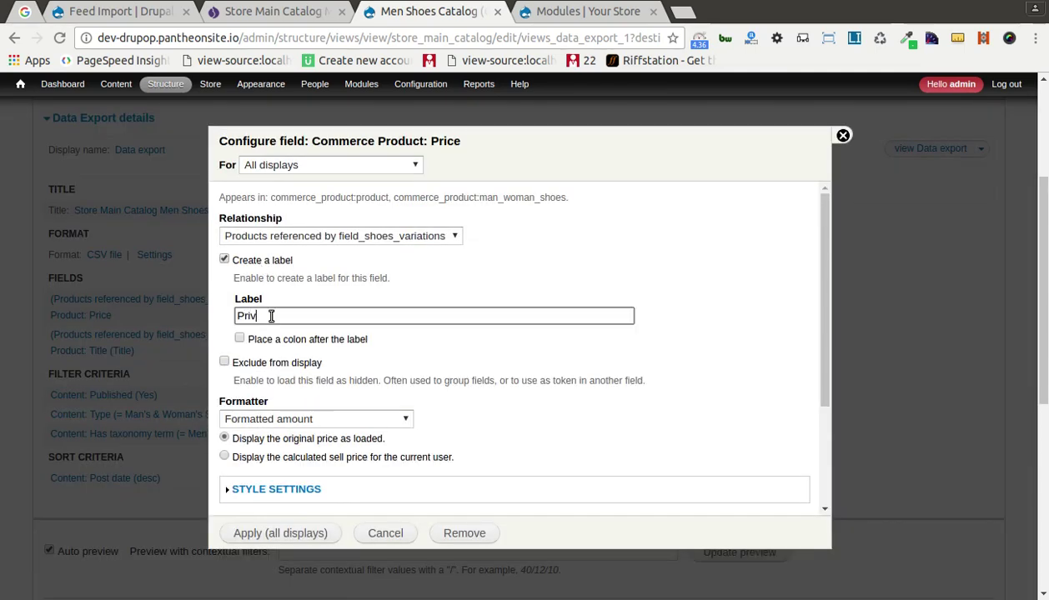
left_click(277, 531)
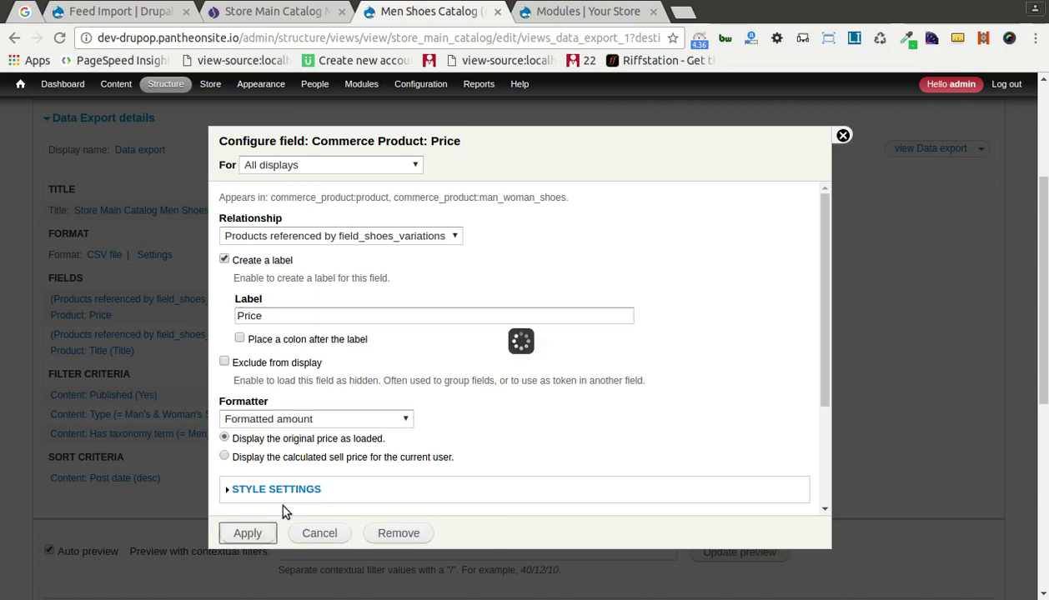
scroll(250, 476, "down", 3)
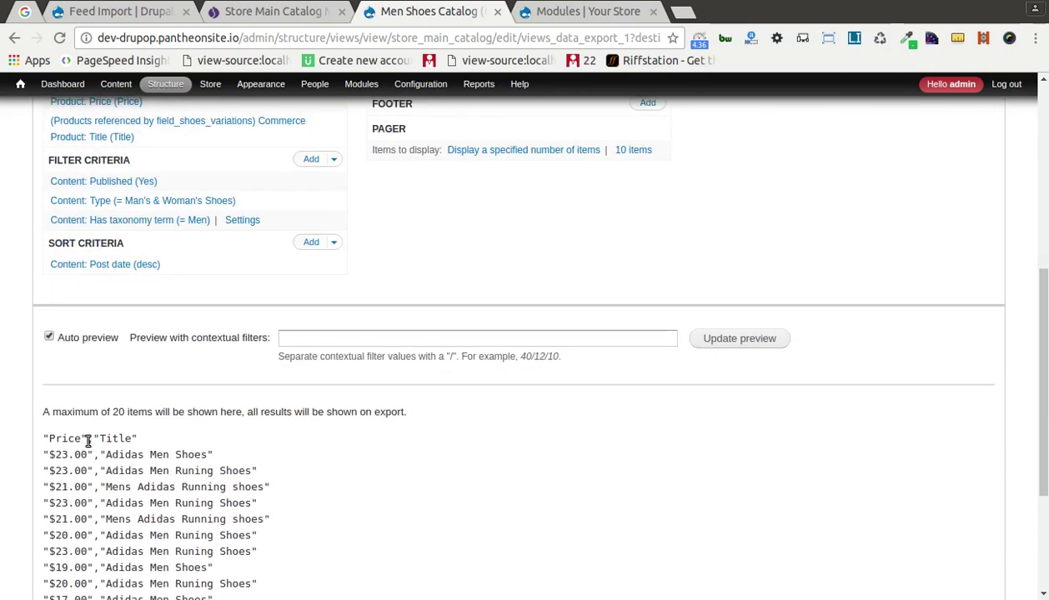
scroll(167, 430, "up", 5)
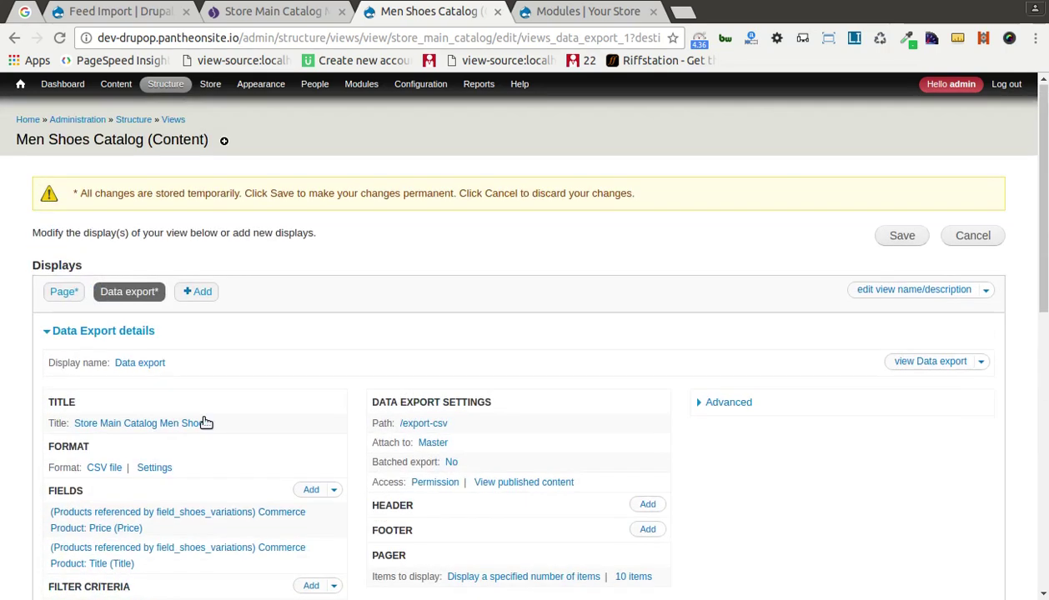
- Rearrange the fields in all displays so Title comes before Price, and check the column order in the export preview
scroll(353, 453, "down", 1)
left_click(334, 407)
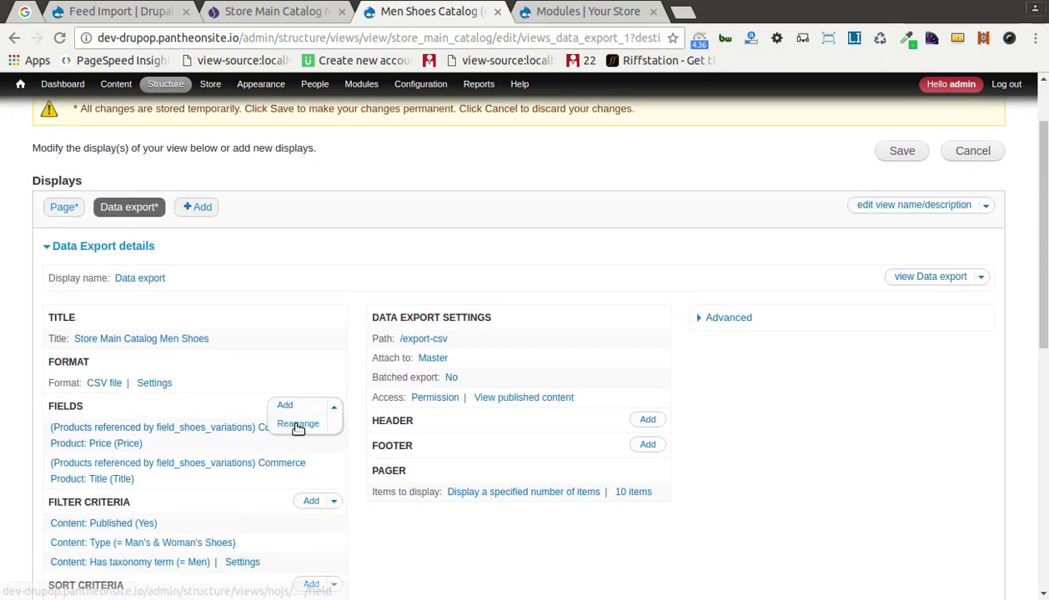
left_click(298, 424)
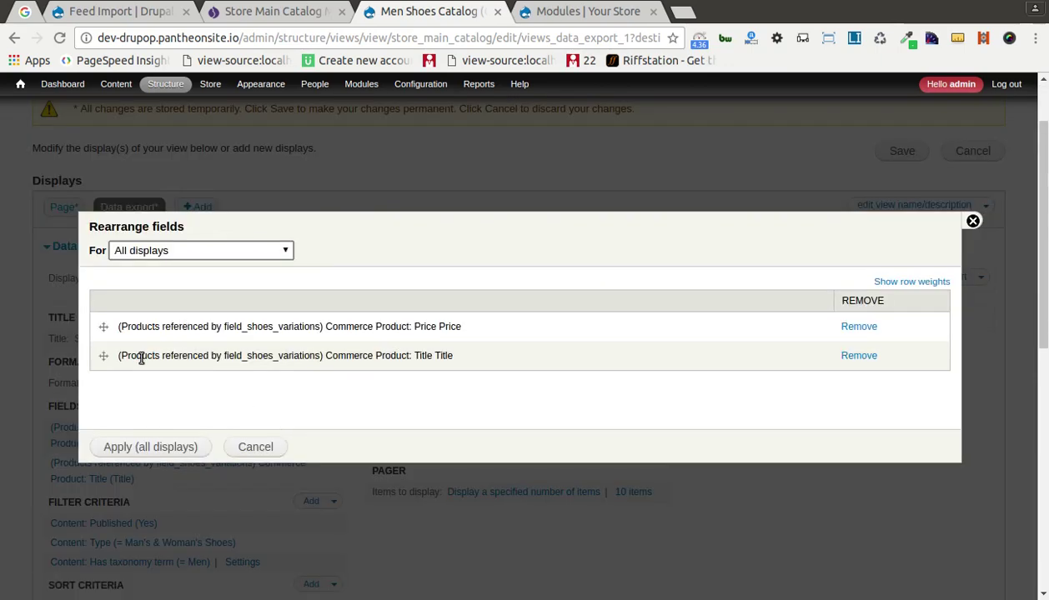
left_click_drag(100, 356, 109, 323)
left_click(125, 446)
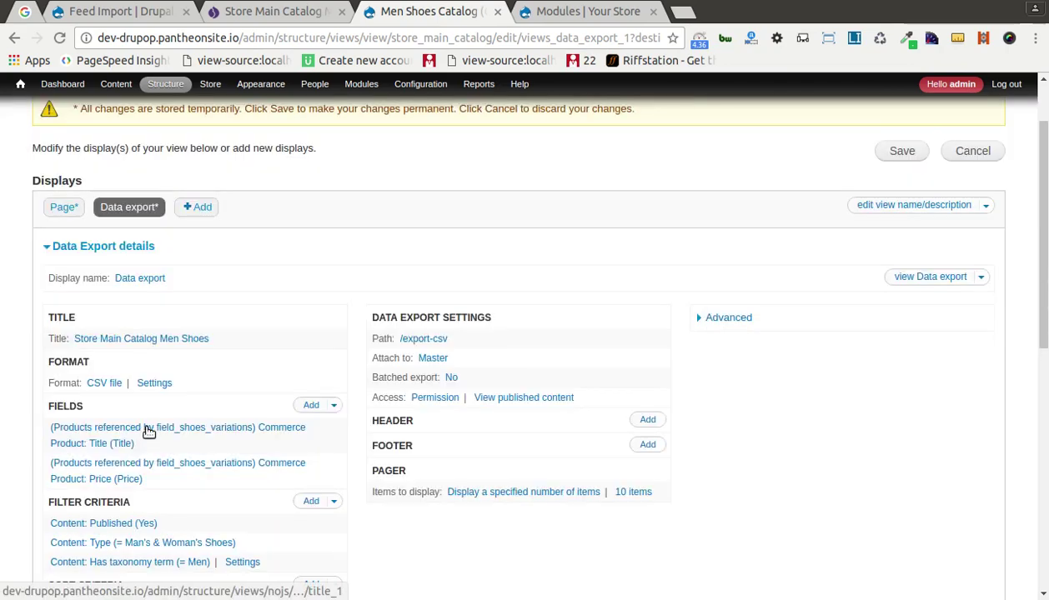
scroll(153, 433, "down", 1)
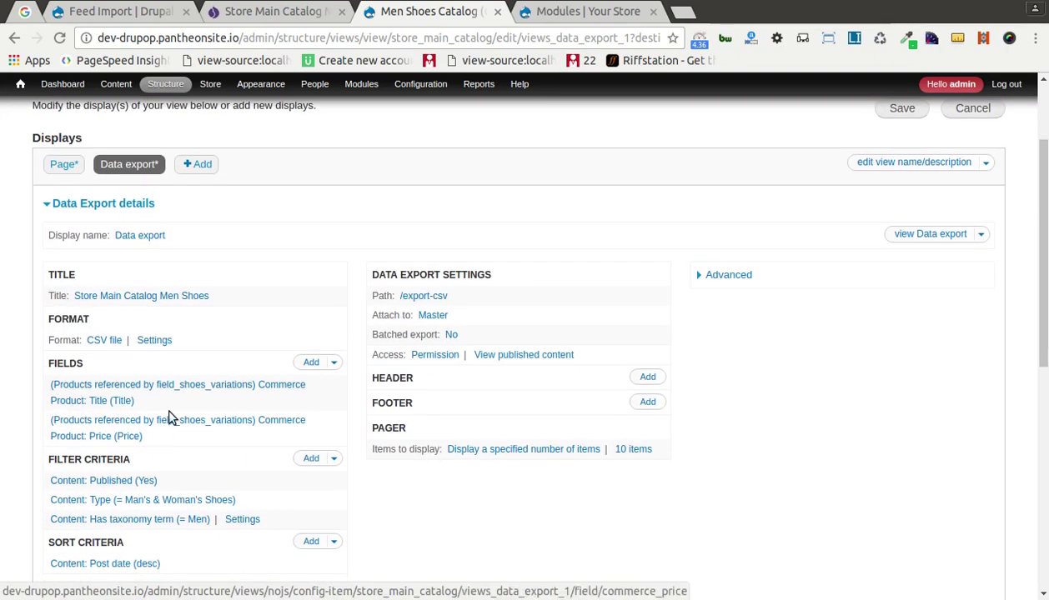
scroll(177, 442, "down", 10)
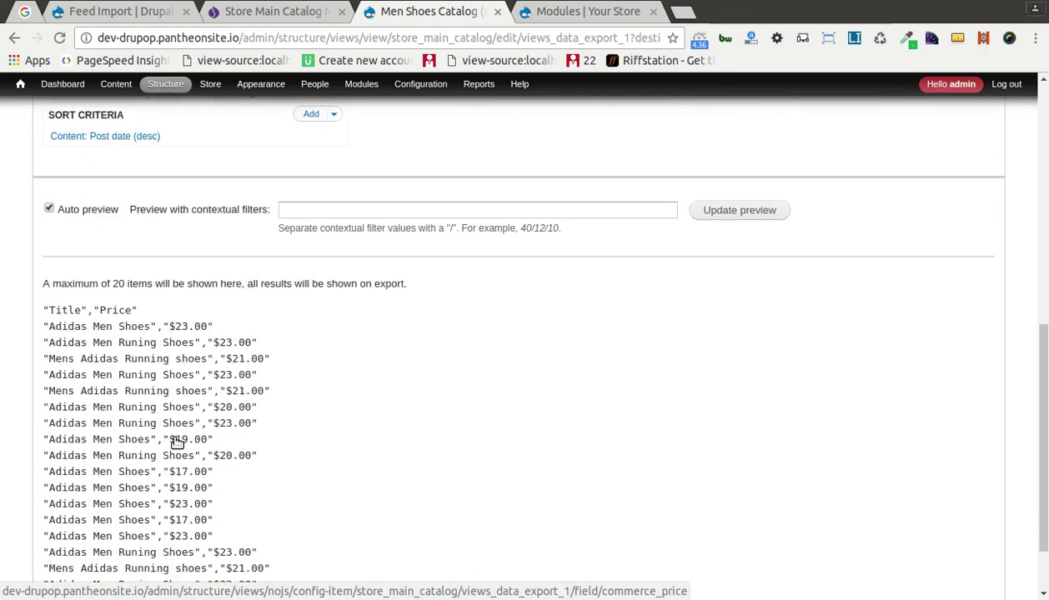
scroll(183, 338, "up", 5)
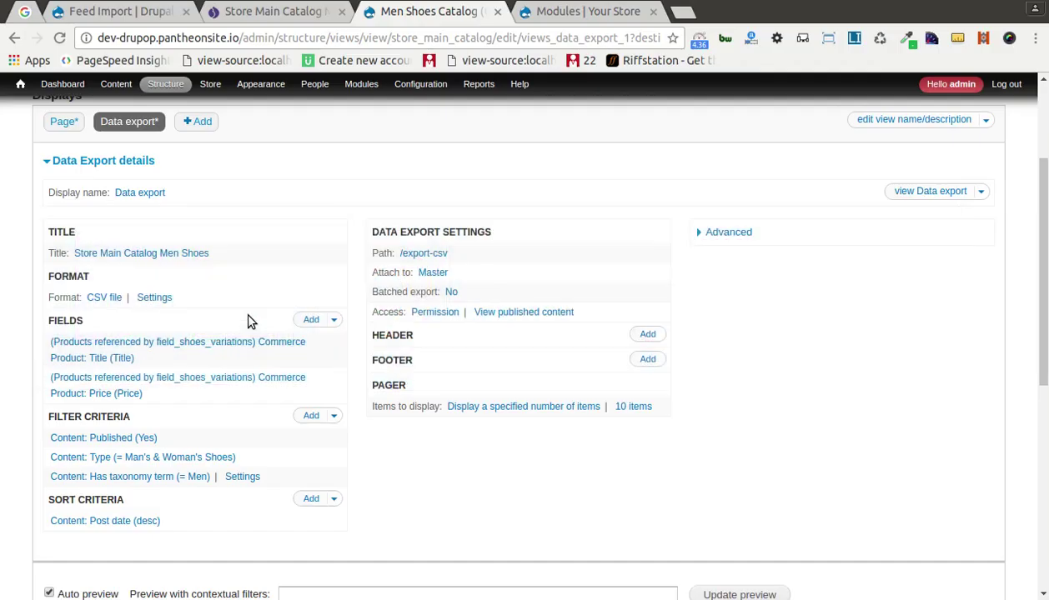
- Add the Commerce Product: SKU field to all displays with its default label and settings
left_click(312, 320)
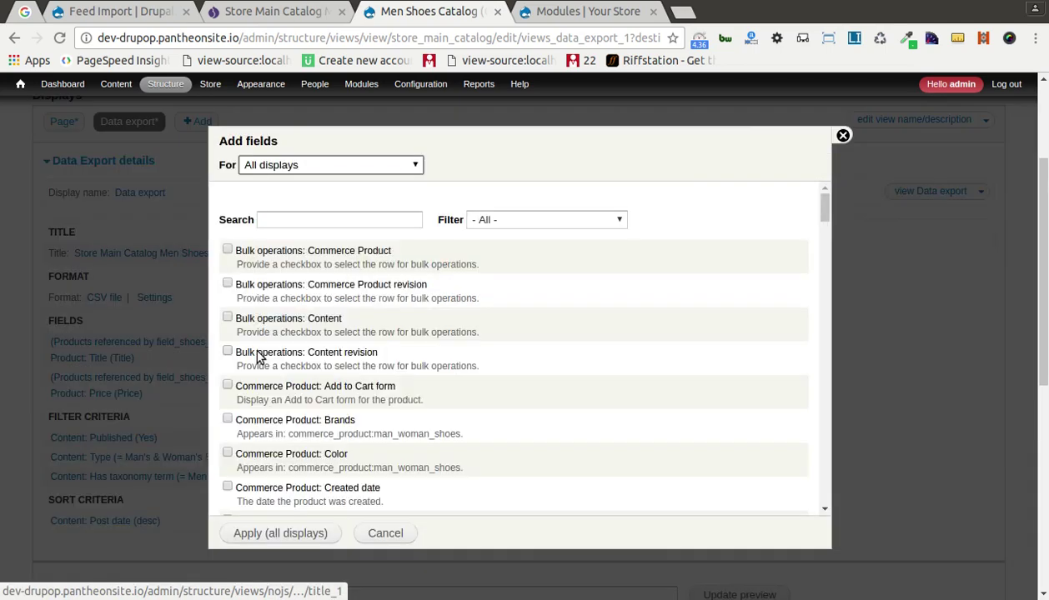
left_click(282, 221)
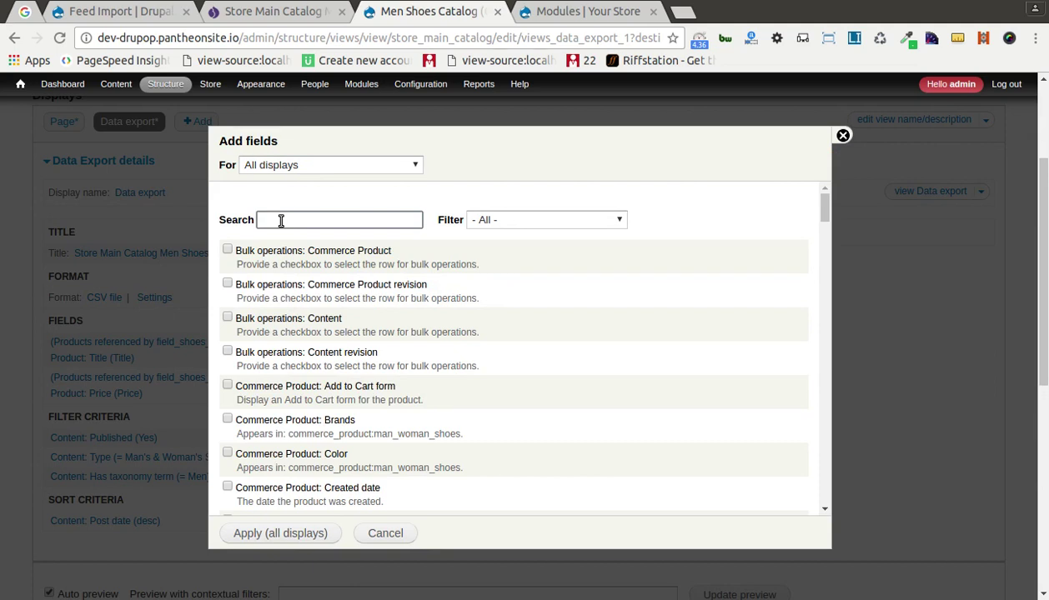
type("sku")
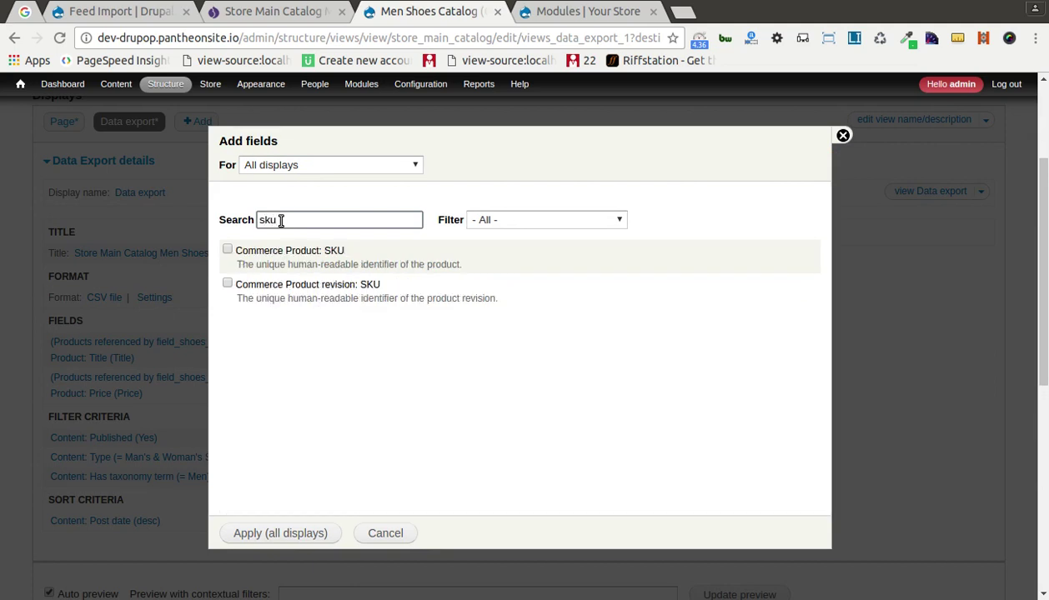
left_click(278, 262)
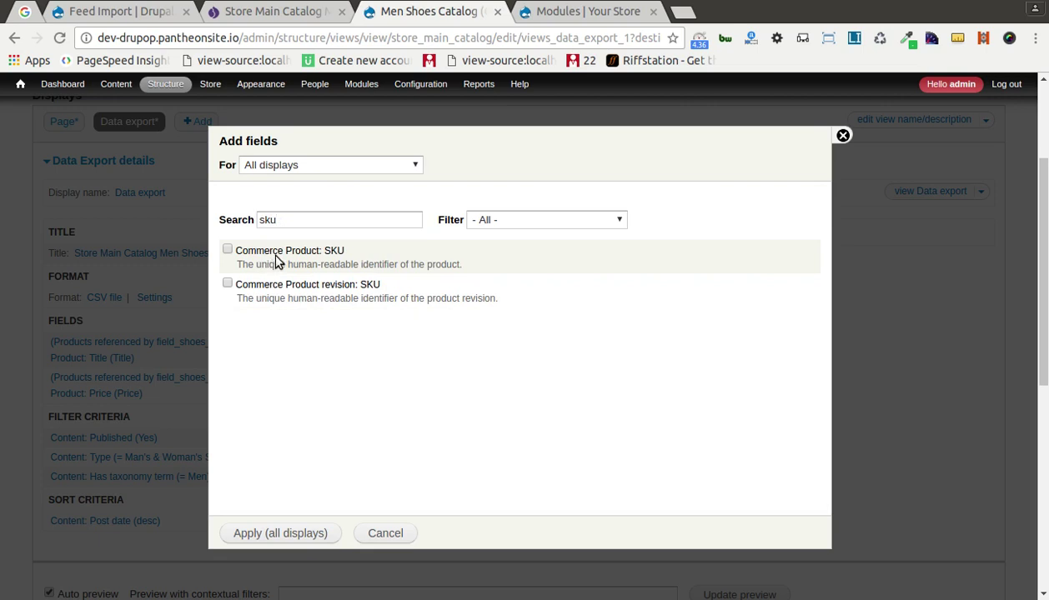
left_click(278, 261)
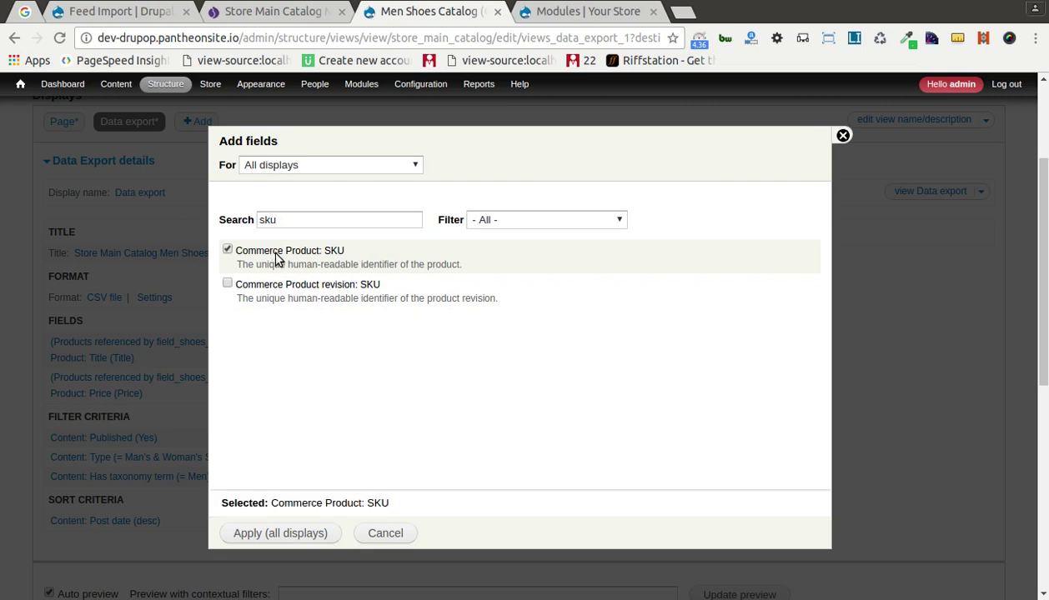
left_click(268, 534)
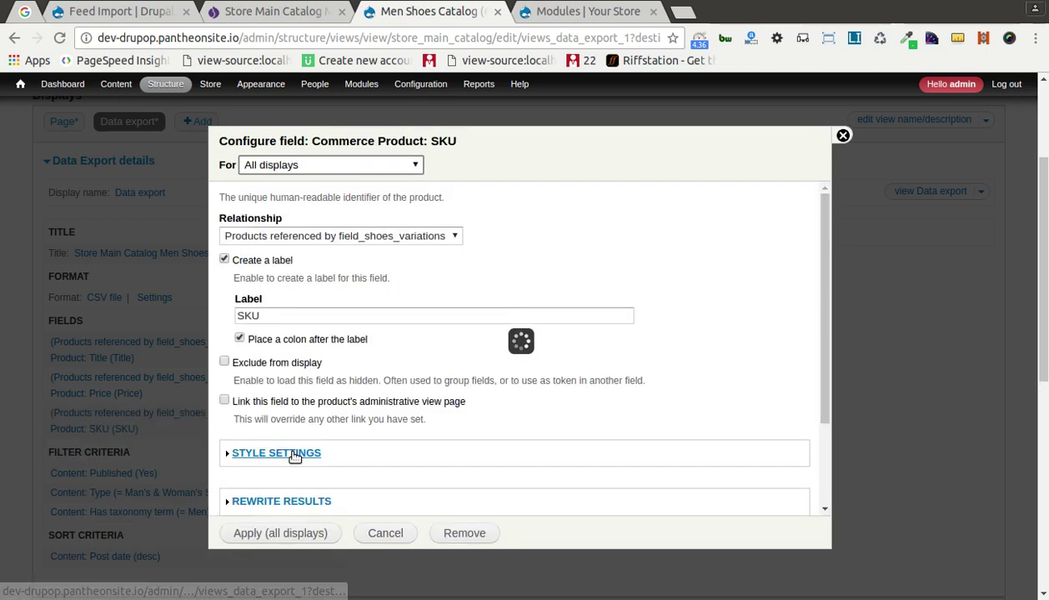
left_click(286, 534)
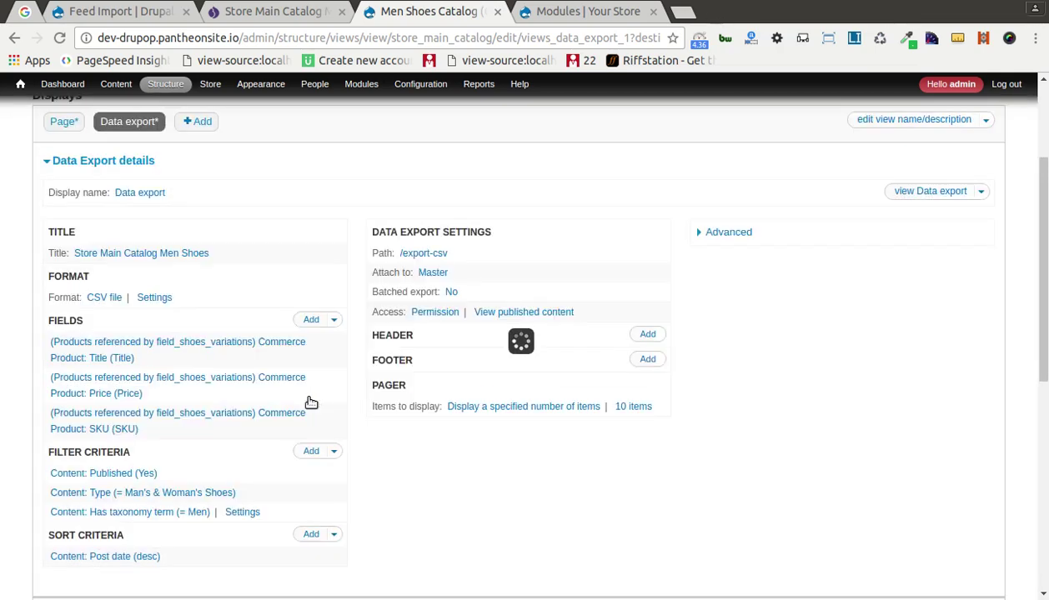
- Check the column headers in the product spreadsheet and add the Commerce Product: Size, Brands and Color fields to all displays
key("alt+Tab")
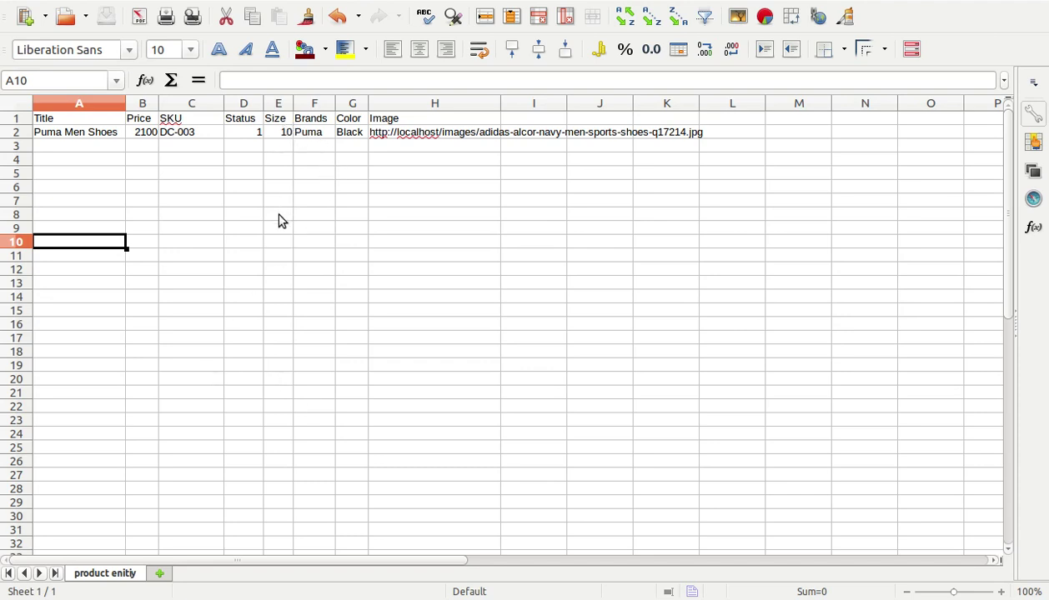
key("alt+Tab")
left_click(308, 319)
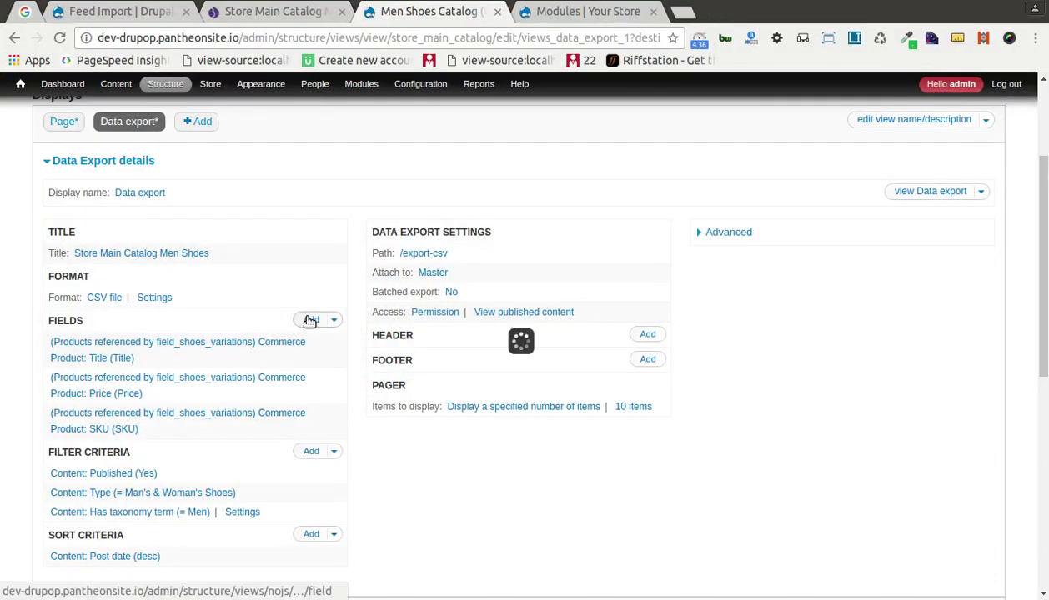
type("s")
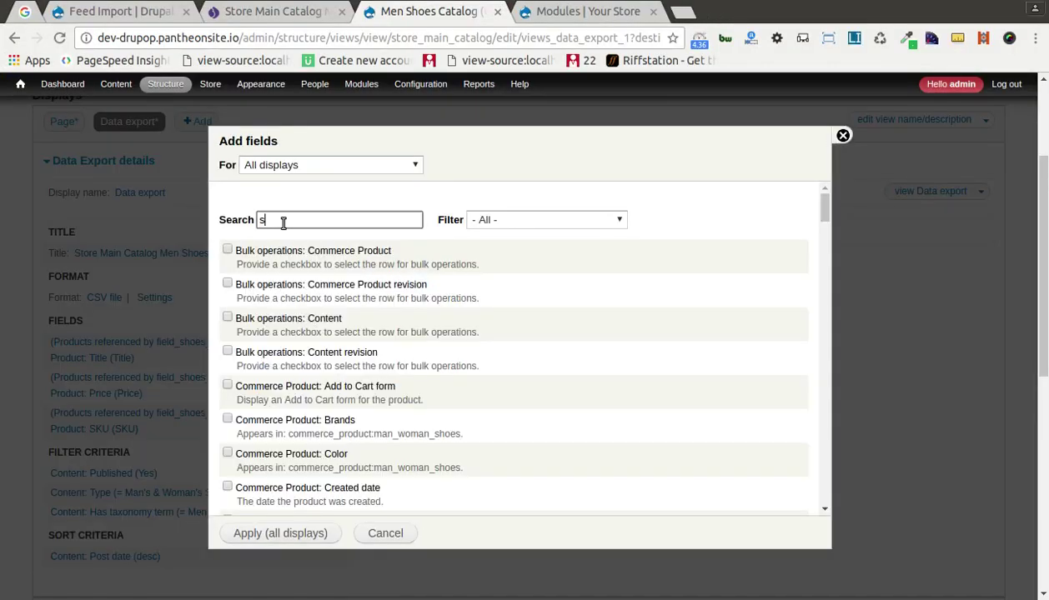
type("ize")
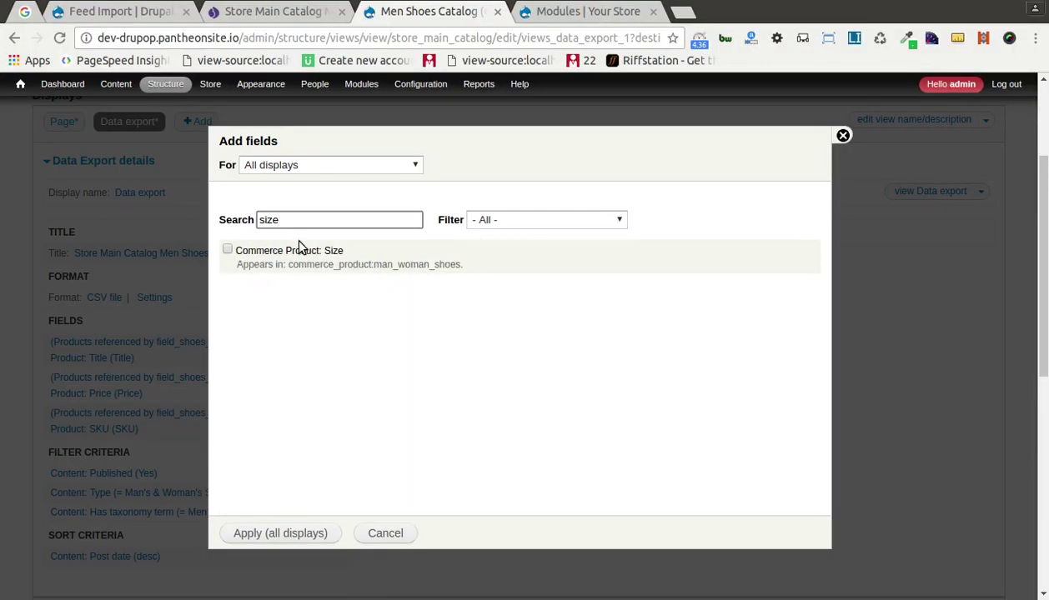
left_click(298, 246)
double_click(316, 219)
type("bra")
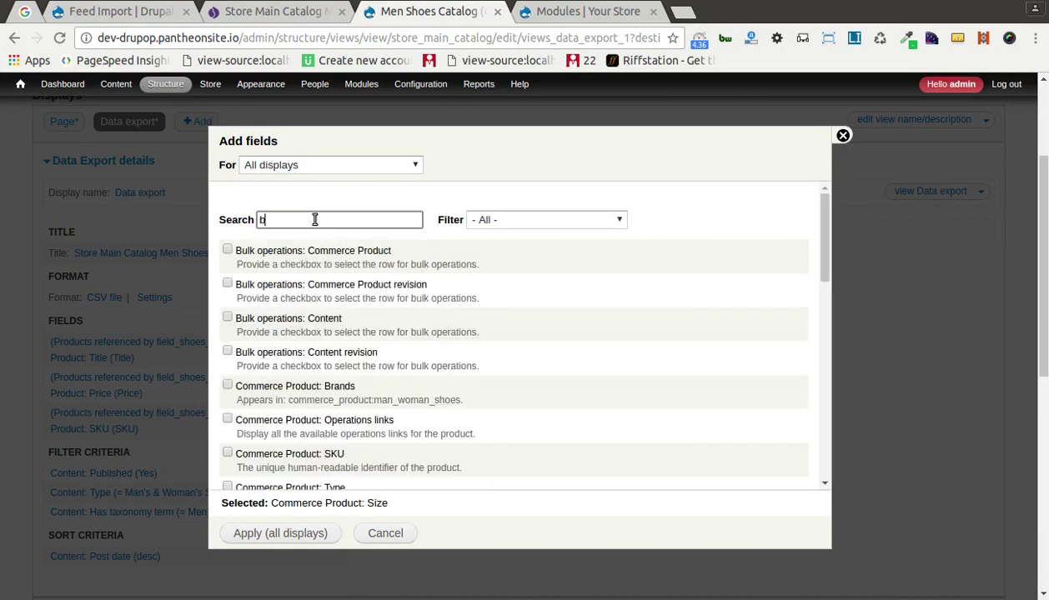
left_click(334, 250)
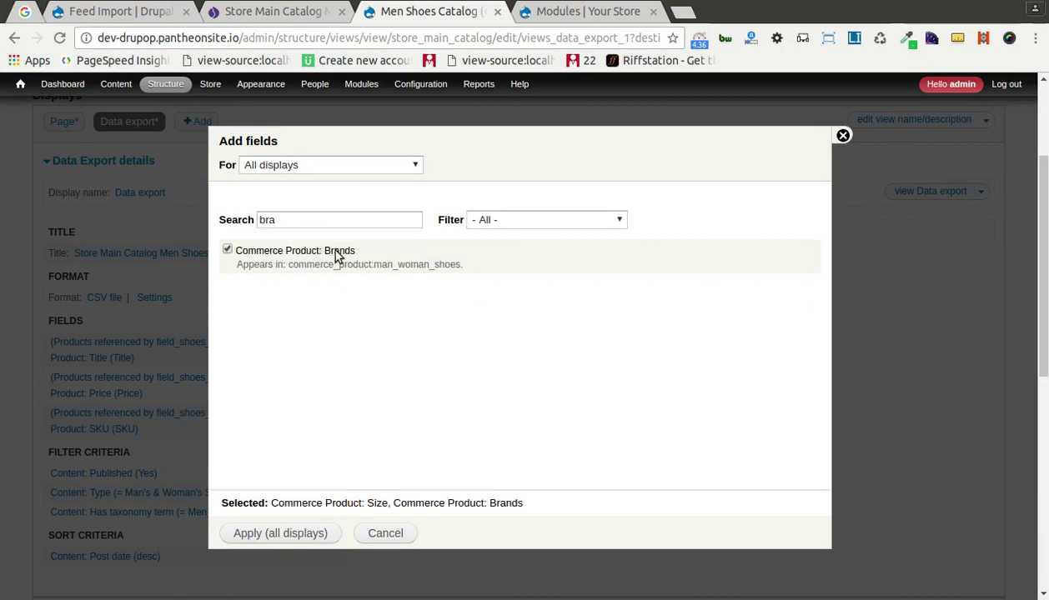
type("col")
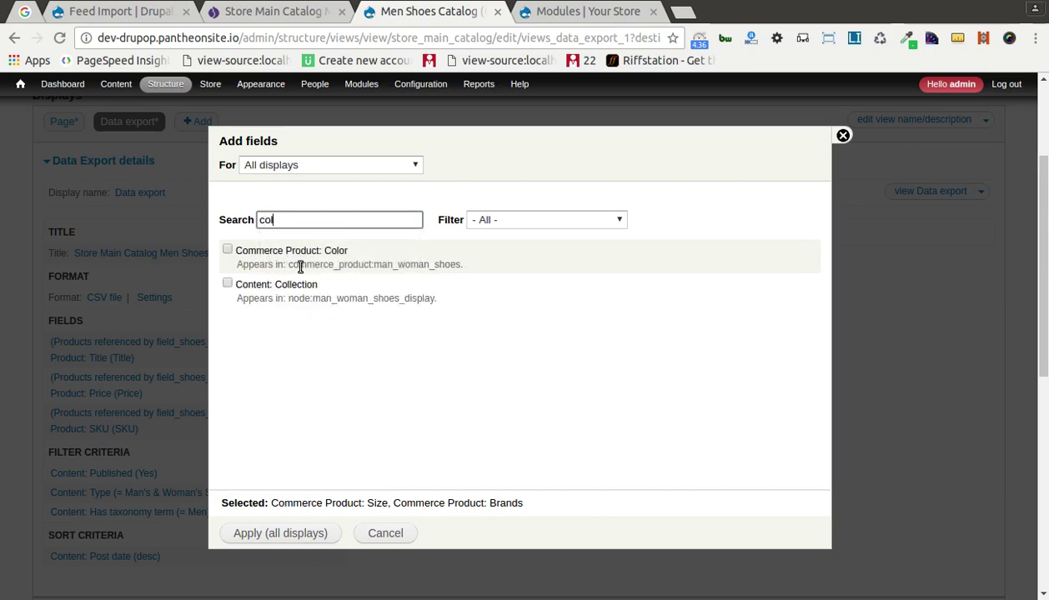
left_click(300, 261)
left_click(272, 531)
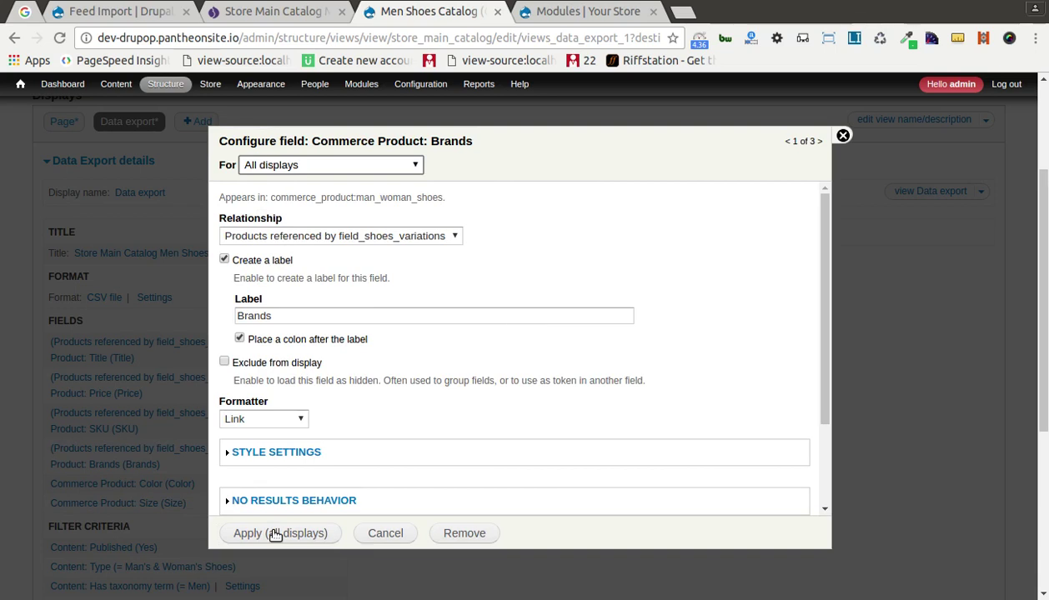
- Set the formatter of the Brands and Color fields to Plain text and apply both to all displays
left_click(298, 419)
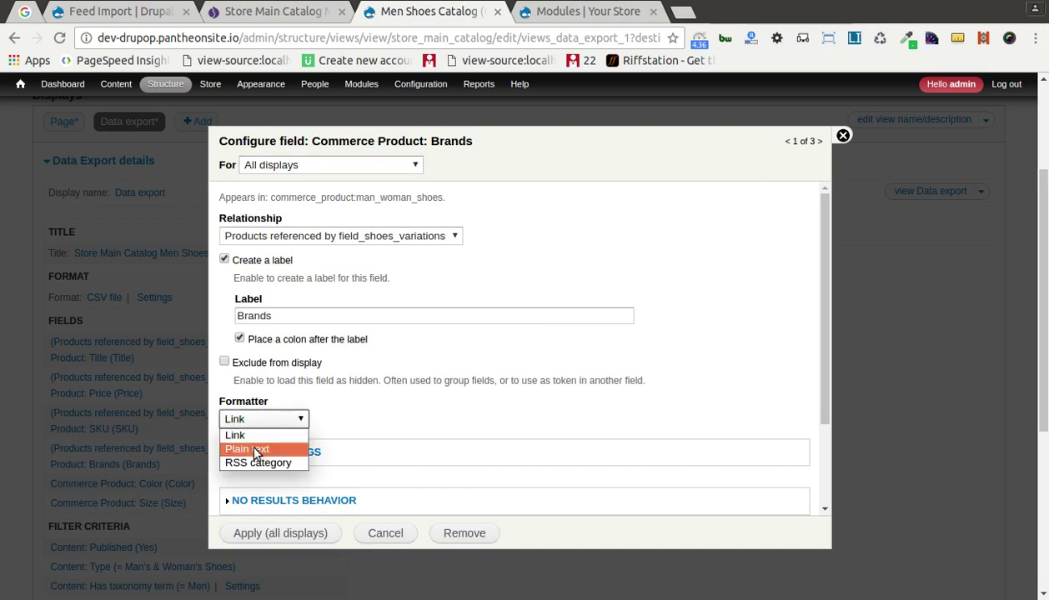
left_click(293, 451)
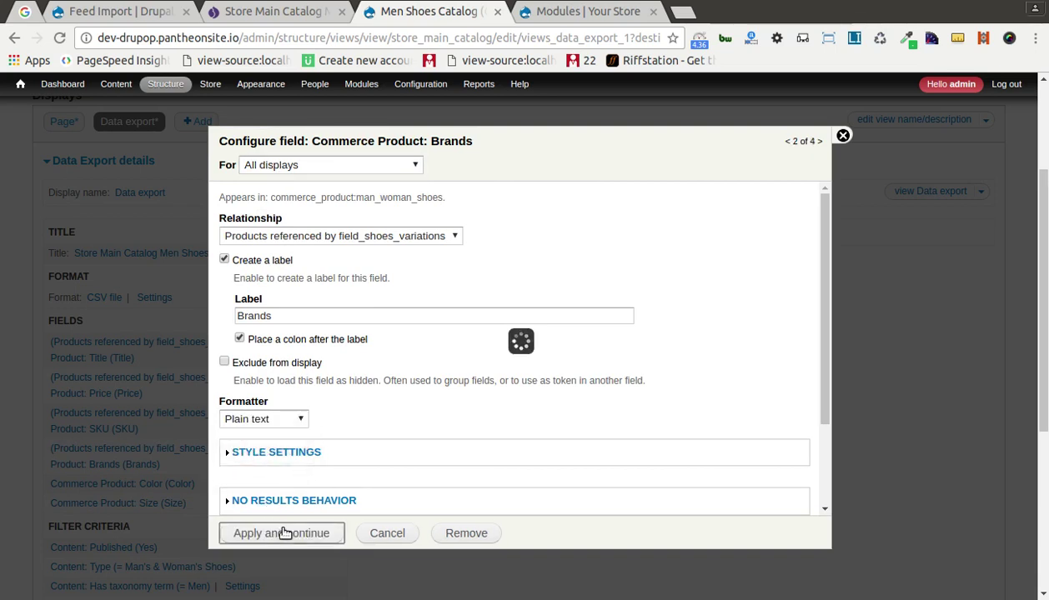
left_click(283, 526)
left_click(255, 419)
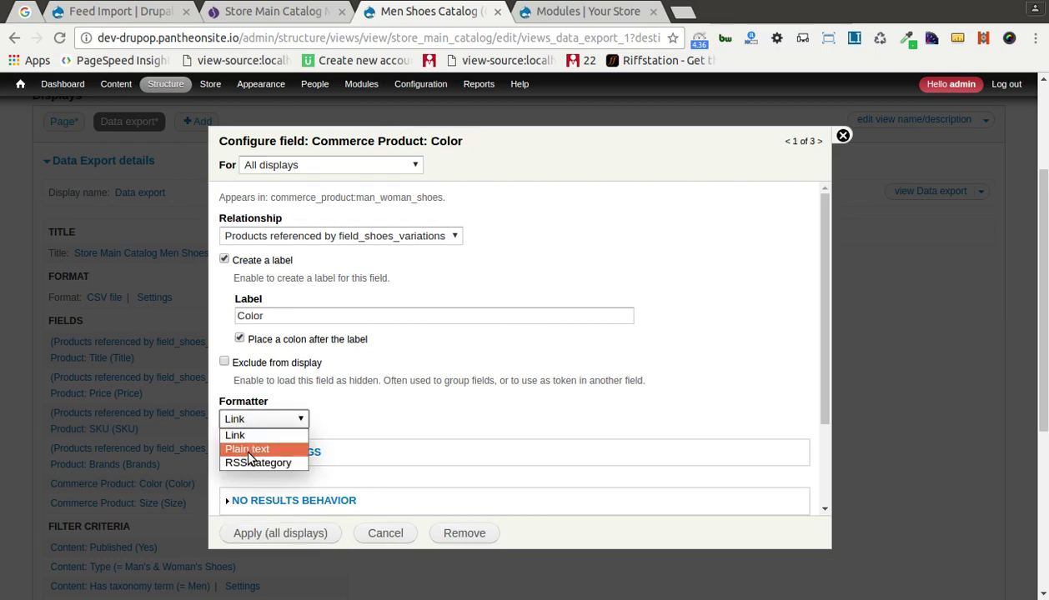
left_click(251, 448)
left_click(276, 533)
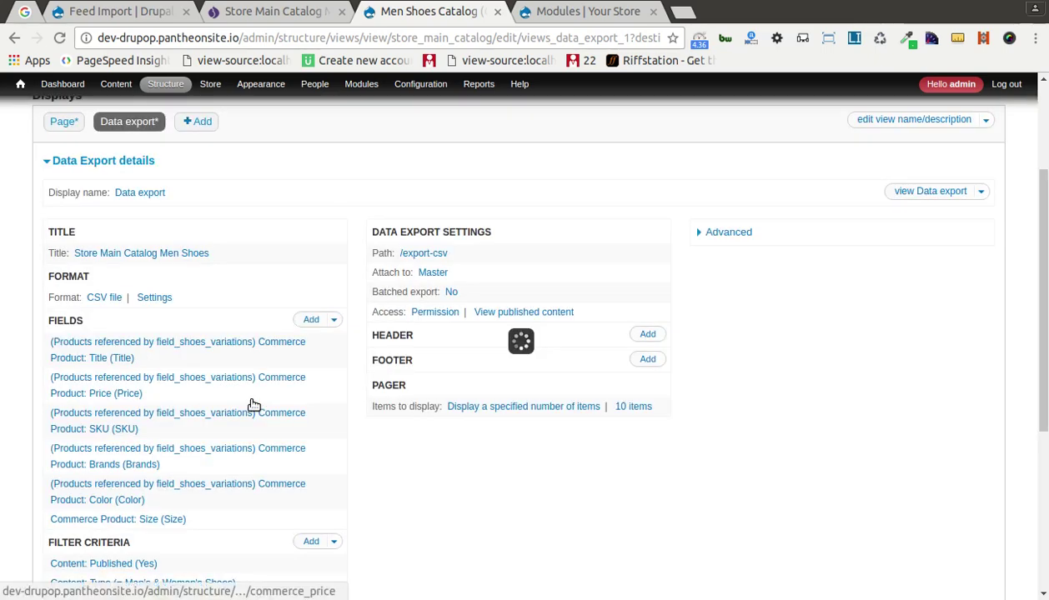
- Check the export preview and examine the relationship and label settings of the Commerce Product: Title field
scroll(254, 393, "down", 3)
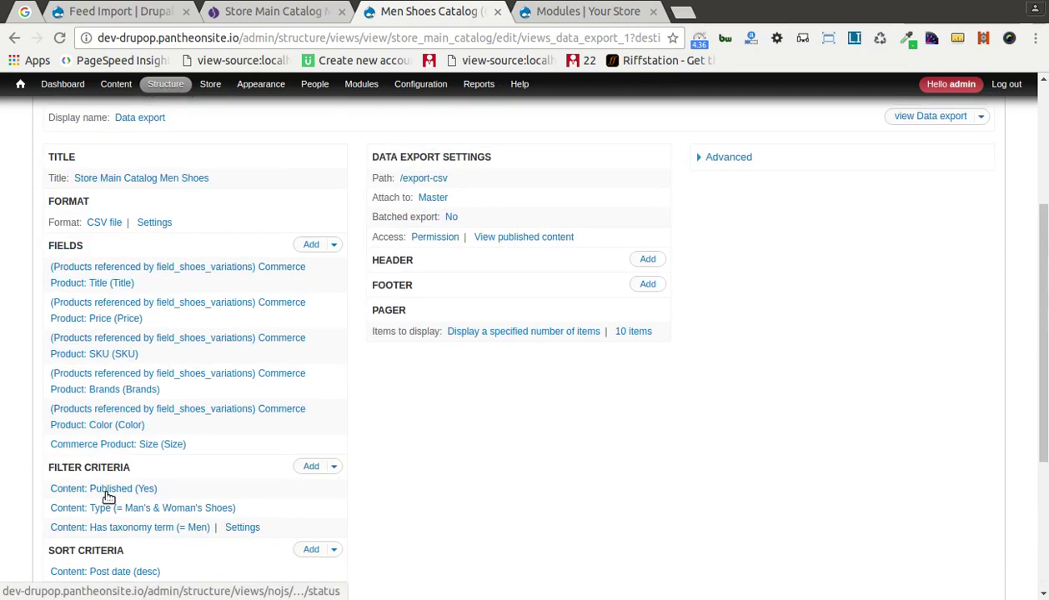
scroll(107, 497, "down", 2)
scroll(106, 497, "up", 3)
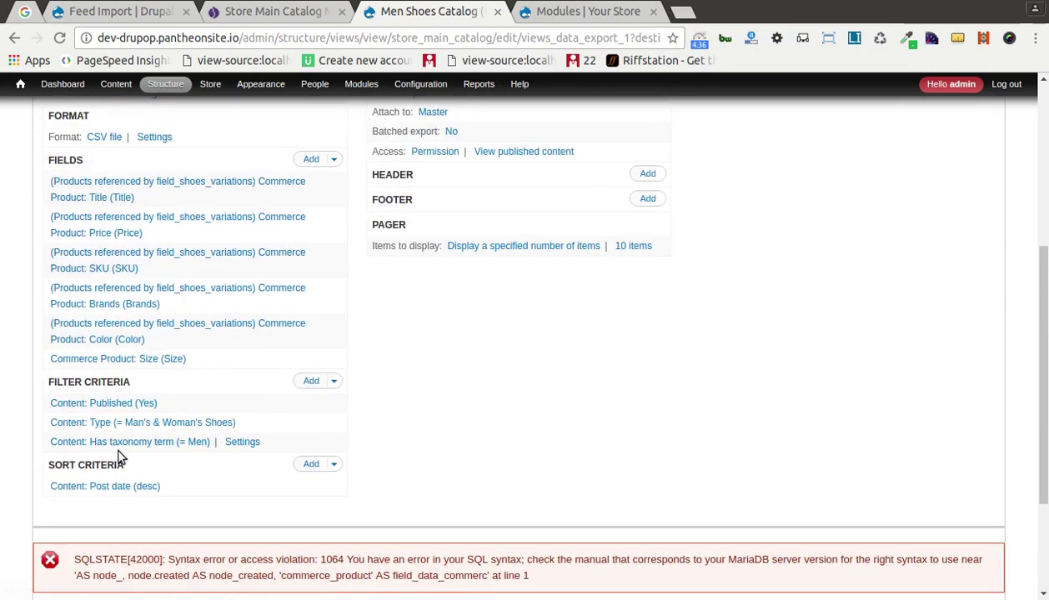
left_click(153, 318)
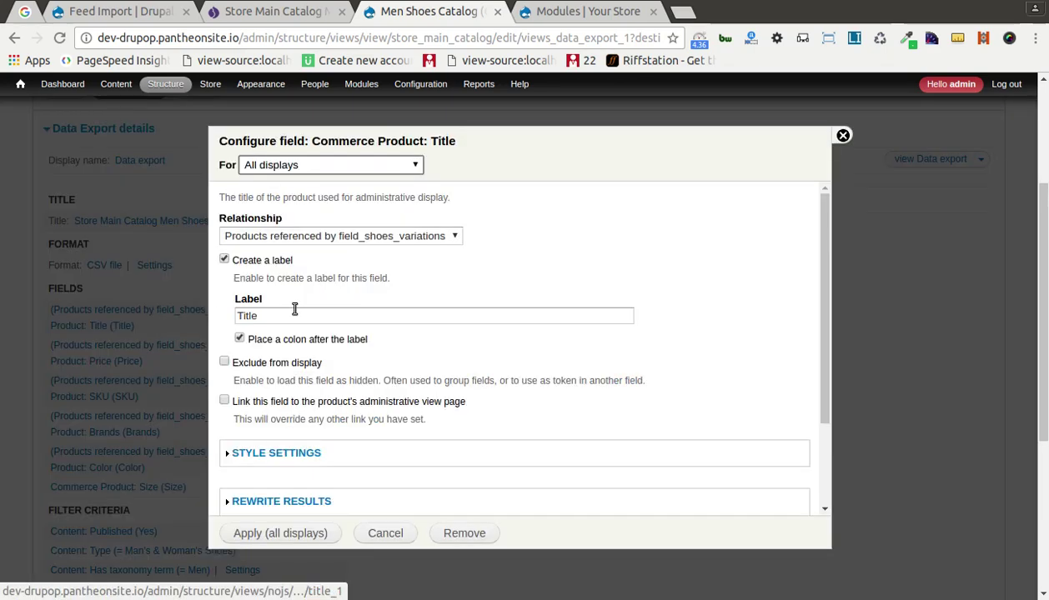
left_click(300, 237)
left_click(298, 239)
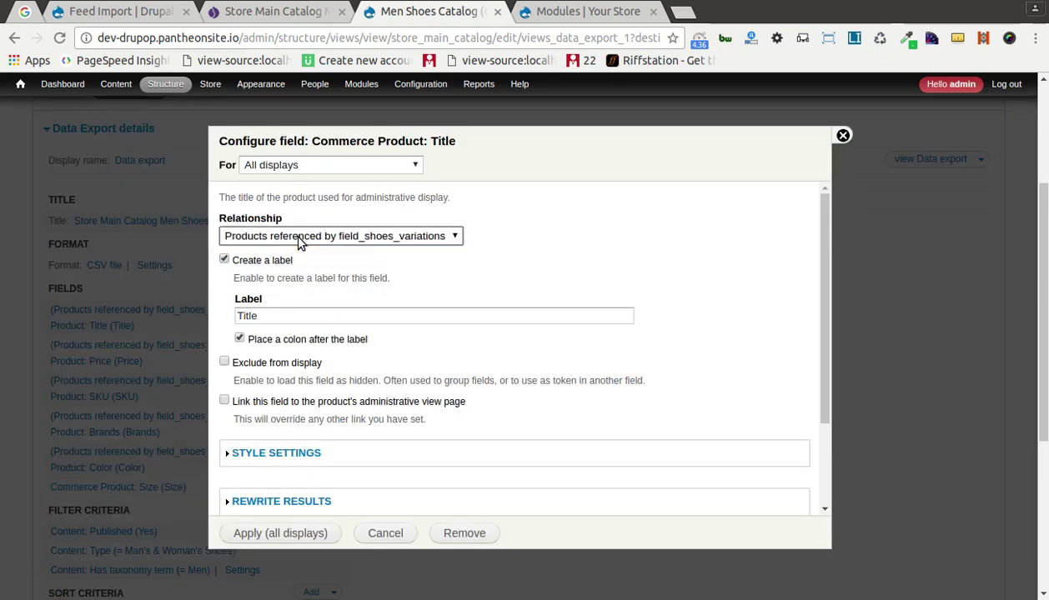
scroll(296, 359, "down", 1)
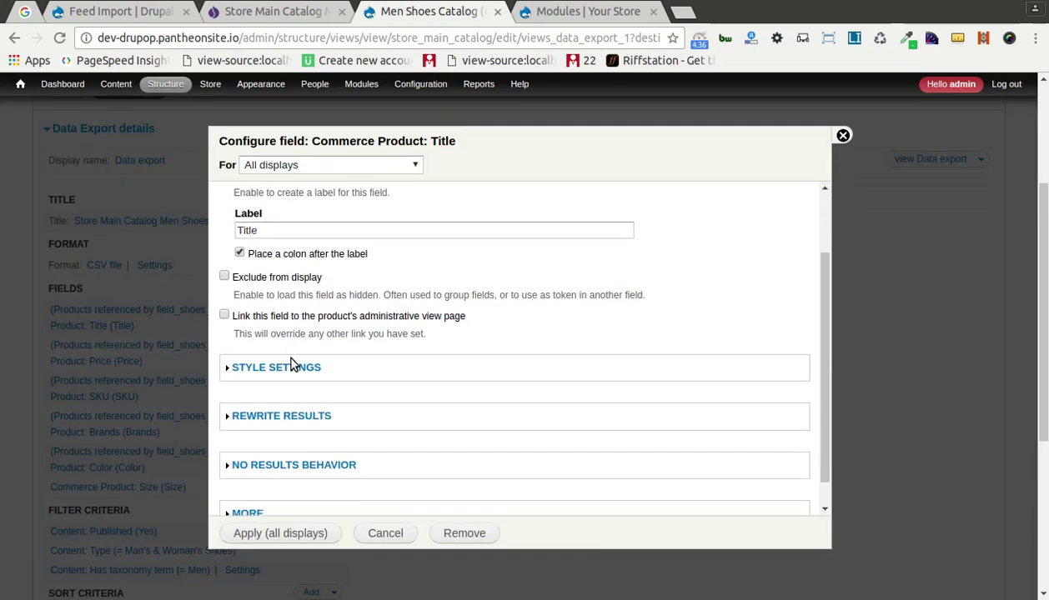
scroll(291, 364, "down", 1)
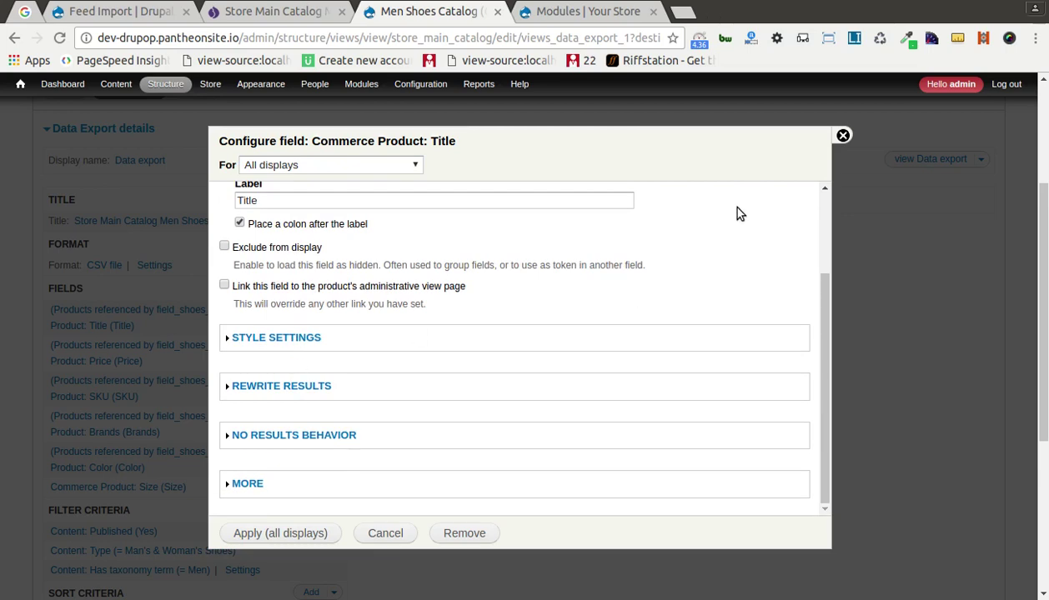
left_click(842, 135)
- Examine the relationship and formatter settings of the Commerce Product: Color field
scroll(178, 436, "down", 1)
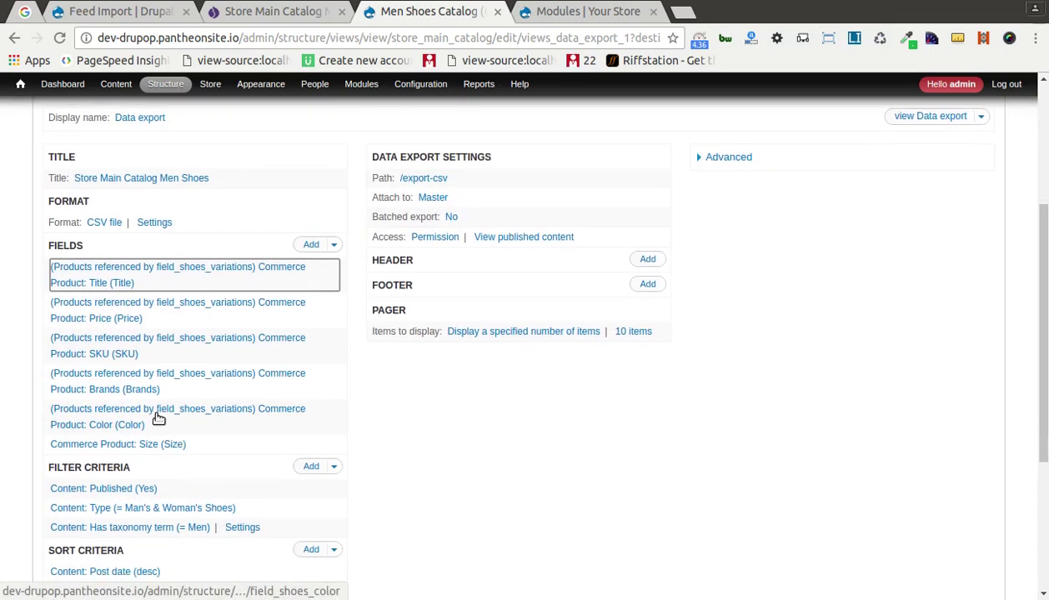
scroll(158, 418, "down", 6)
scroll(158, 418, "up", 2)
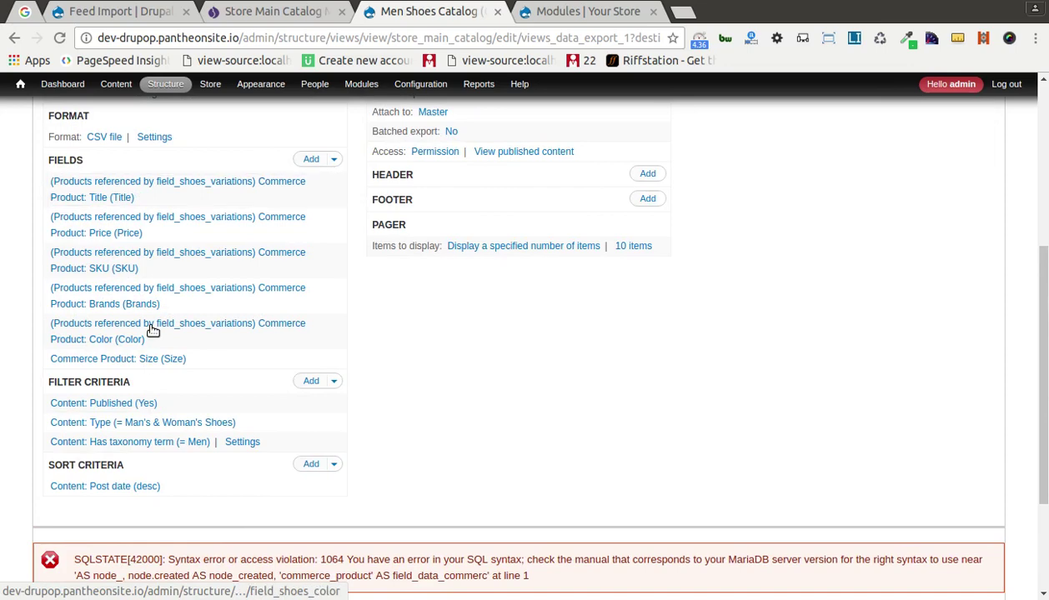
left_click(146, 327)
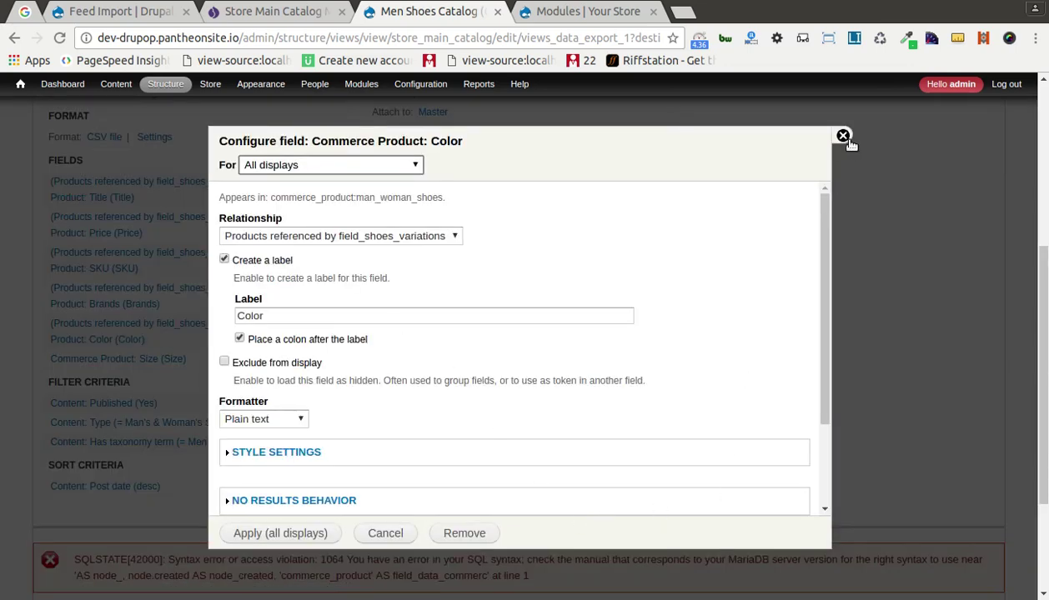
left_click(843, 136)
- Apply the Commerce Product: Size field with the Products referenced by field_shoes_variations relationship to all displays and check the export preview
left_click(115, 360)
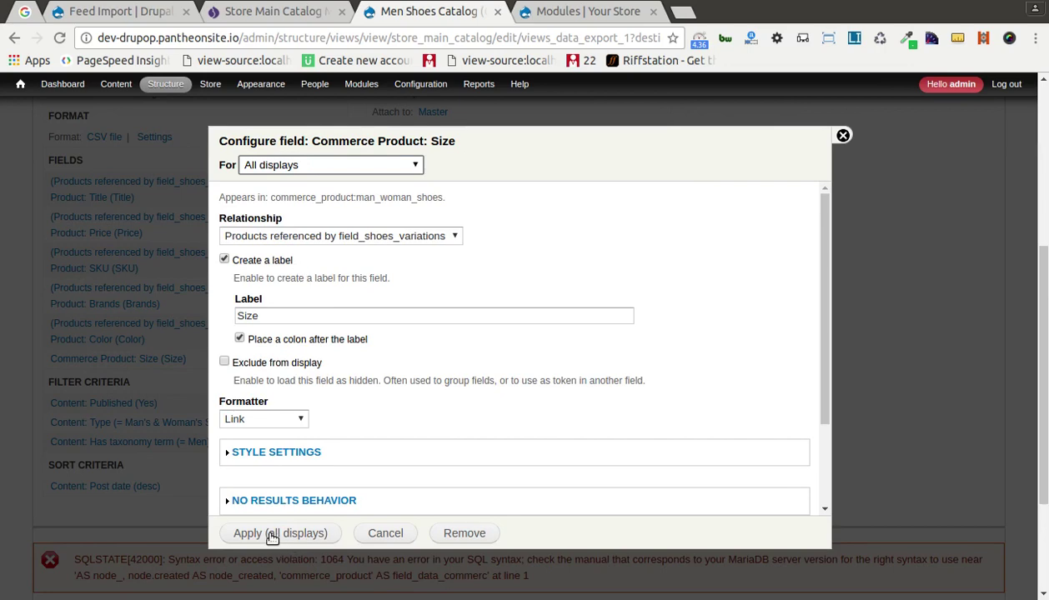
left_click(272, 534)
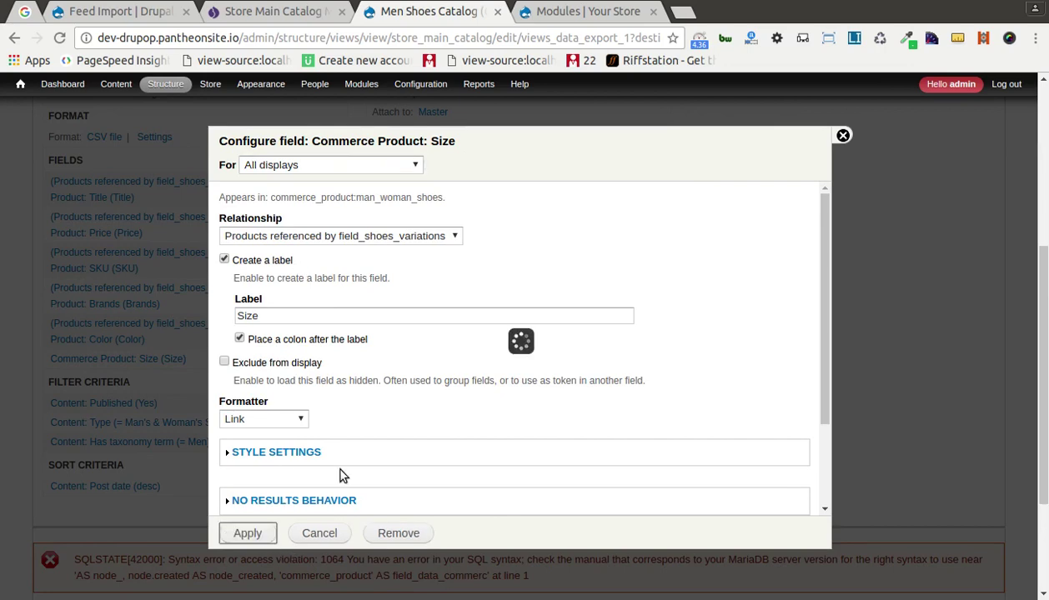
scroll(240, 467, "down", 4)
scroll(241, 467, "down", 2)
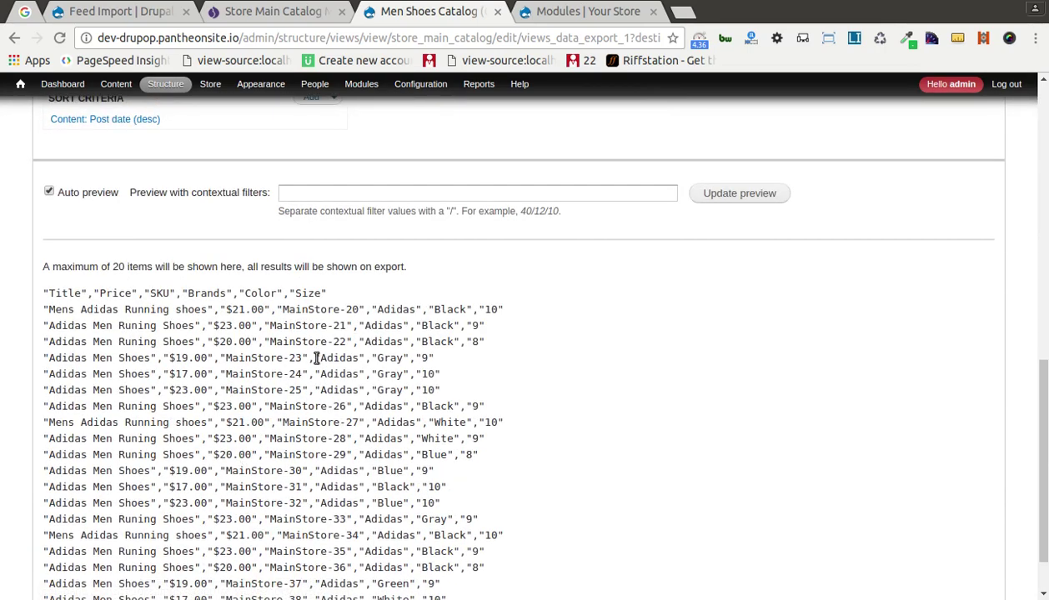
- Set the formatter of the Commerce Product: Size field to Plain text for all displays and check the export preview
scroll(131, 315, "up", 6)
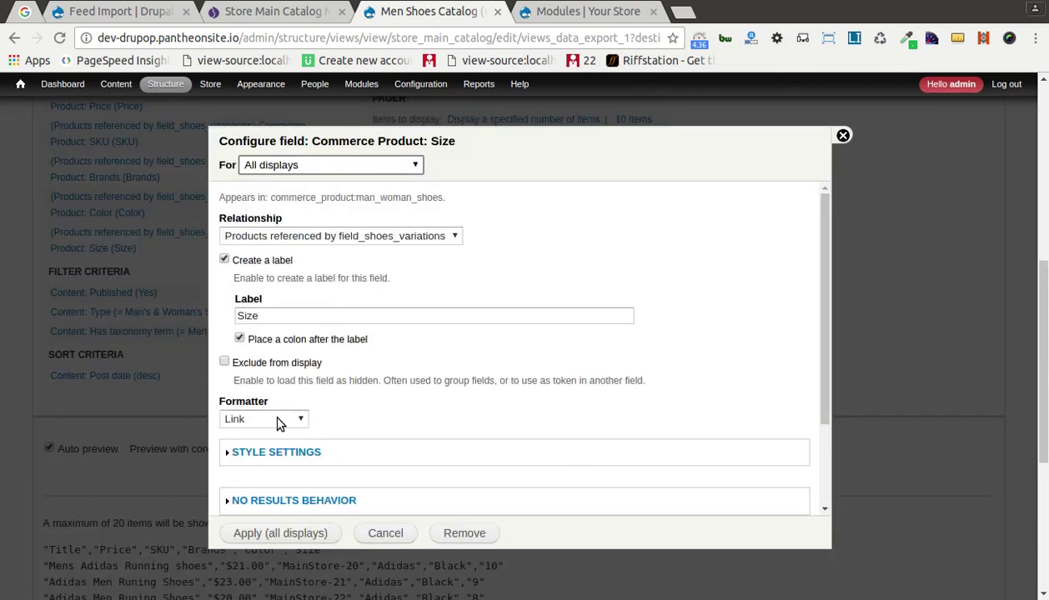
left_click(279, 422)
left_click(258, 449)
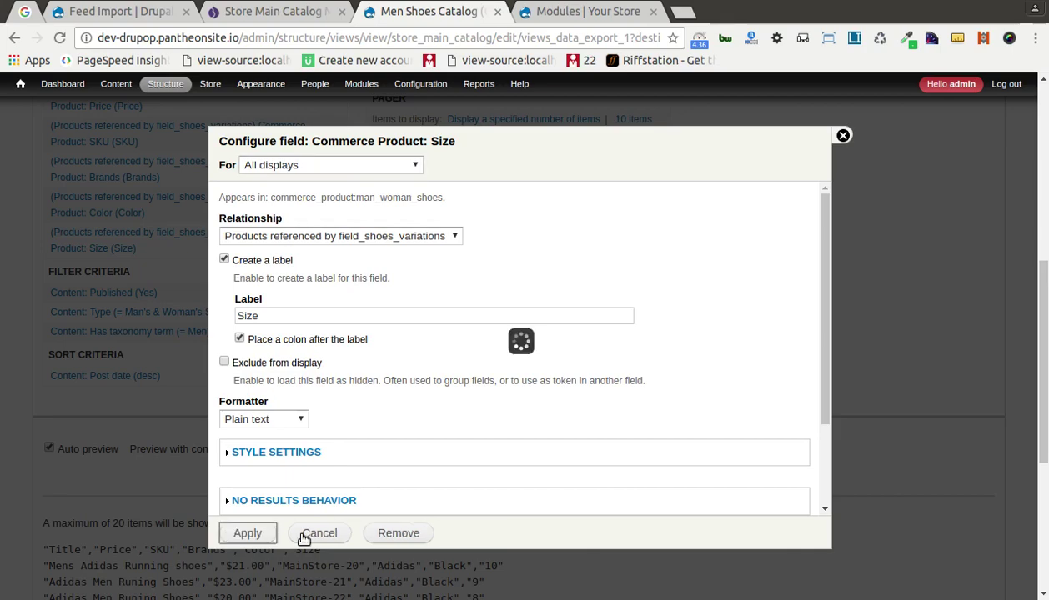
left_click(305, 540)
scroll(330, 421, "down", 7)
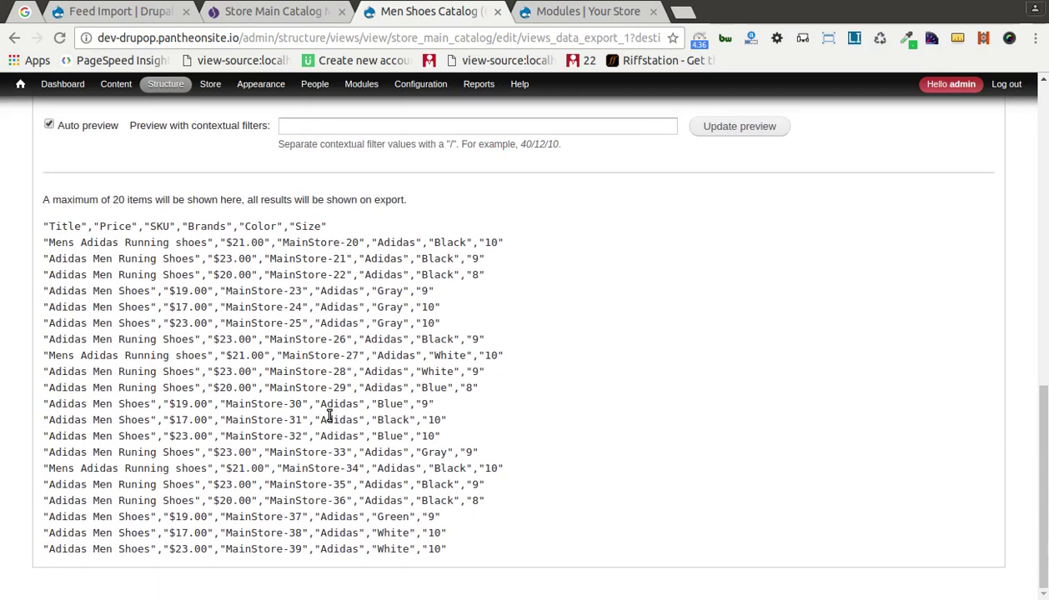
- Set the pager's items per page to 0 for this views_data_export display only and check the export preview
scroll(500, 367, "up", 8)
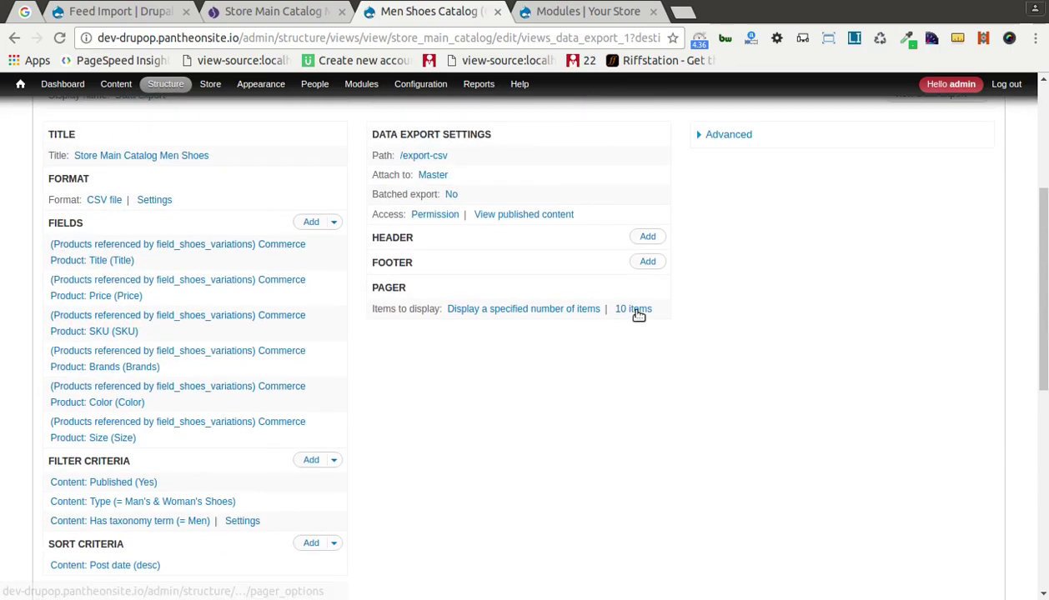
left_click(635, 310)
left_click(341, 263)
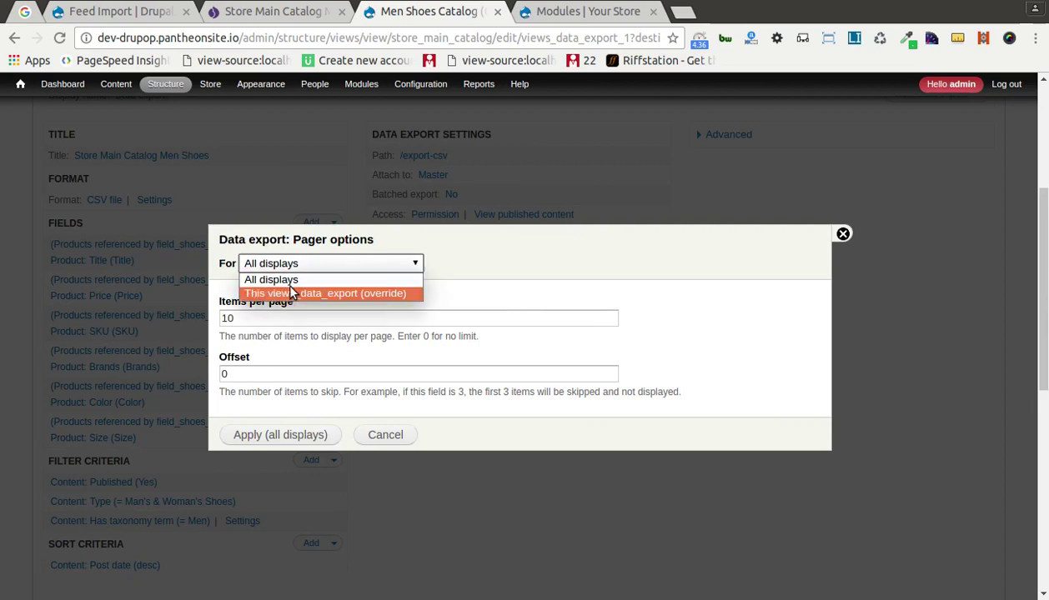
left_click(333, 290)
double_click(270, 319)
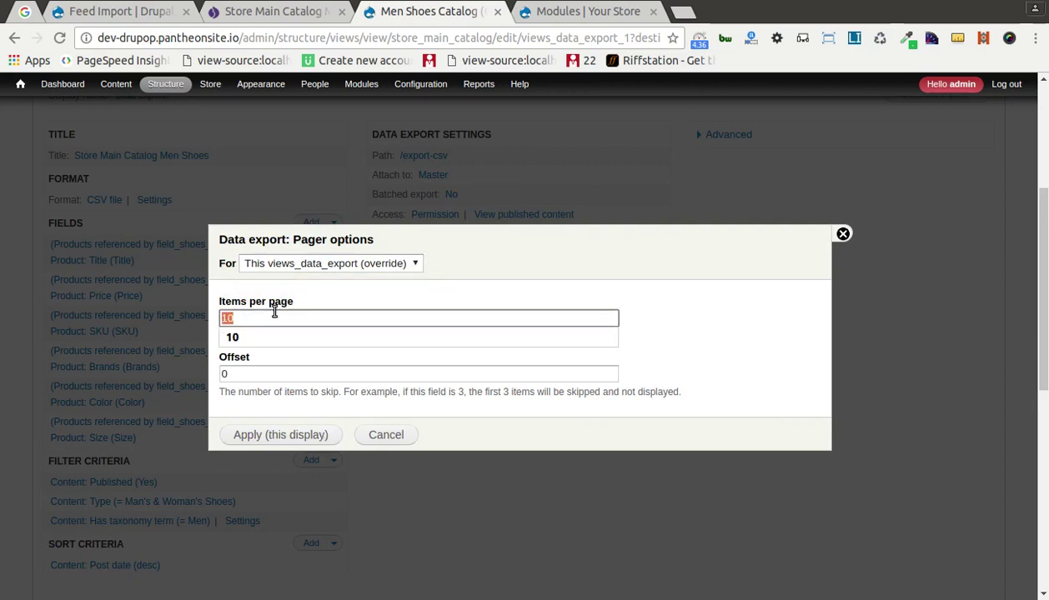
type("0")
left_click(313, 437)
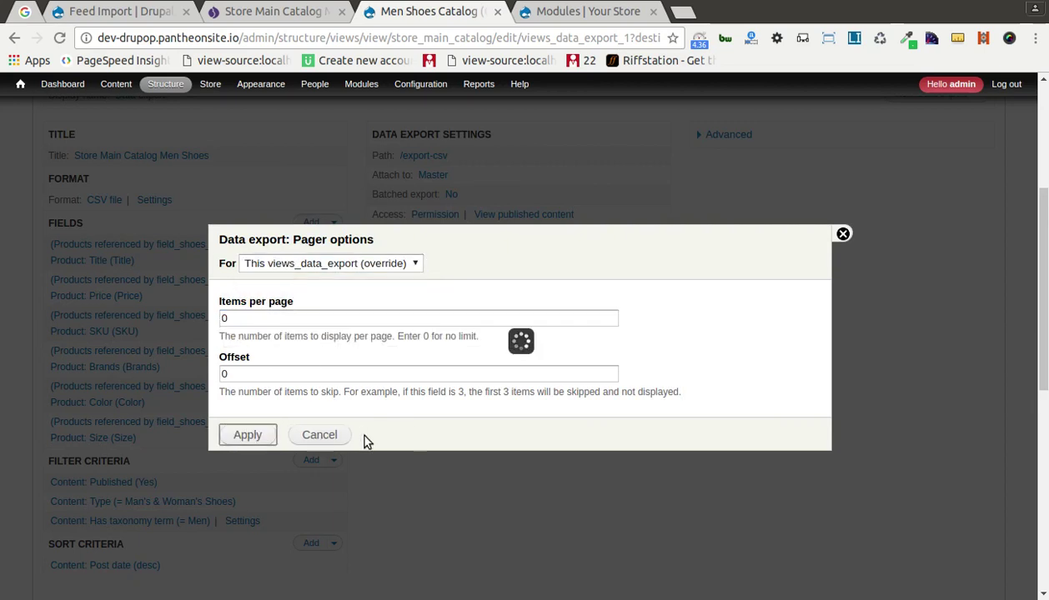
scroll(368, 485, "down", 10)
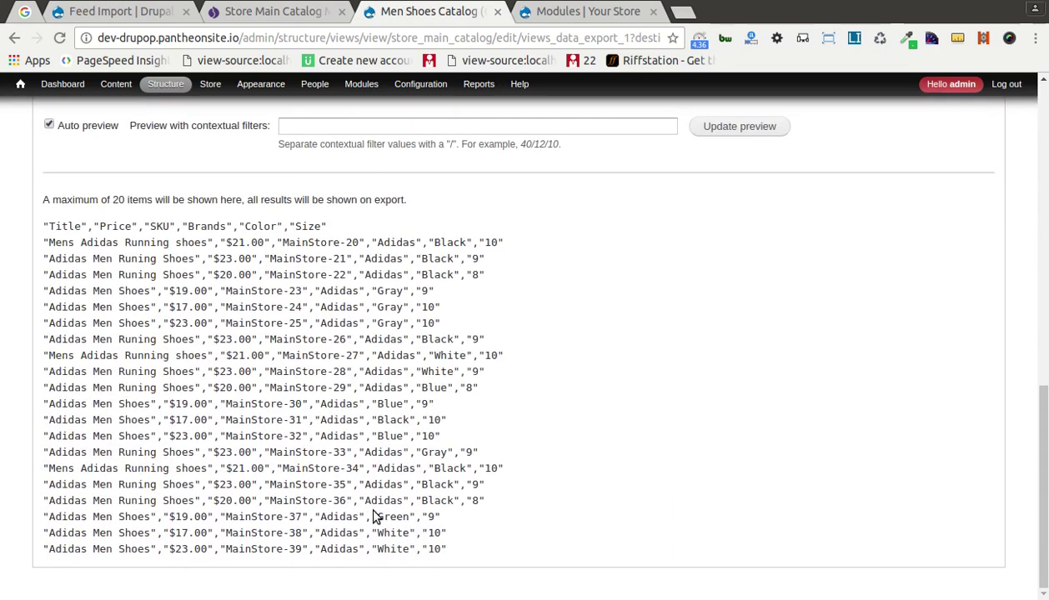
- Review the data export display's fields, filter criteria, pager type options and advanced settings
scroll(375, 517, "up", 8)
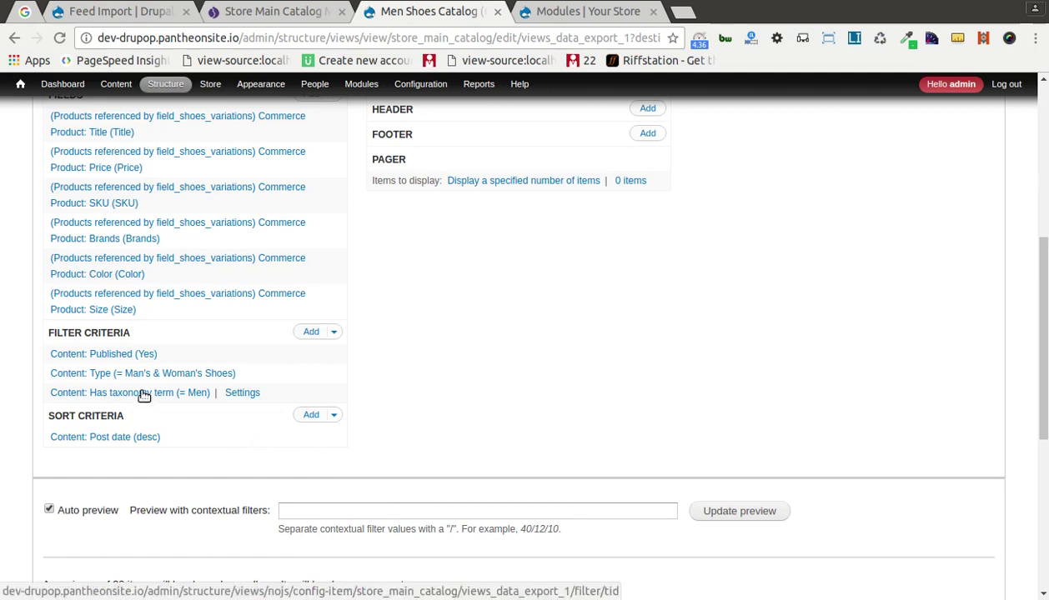
scroll(144, 396, "up", 5)
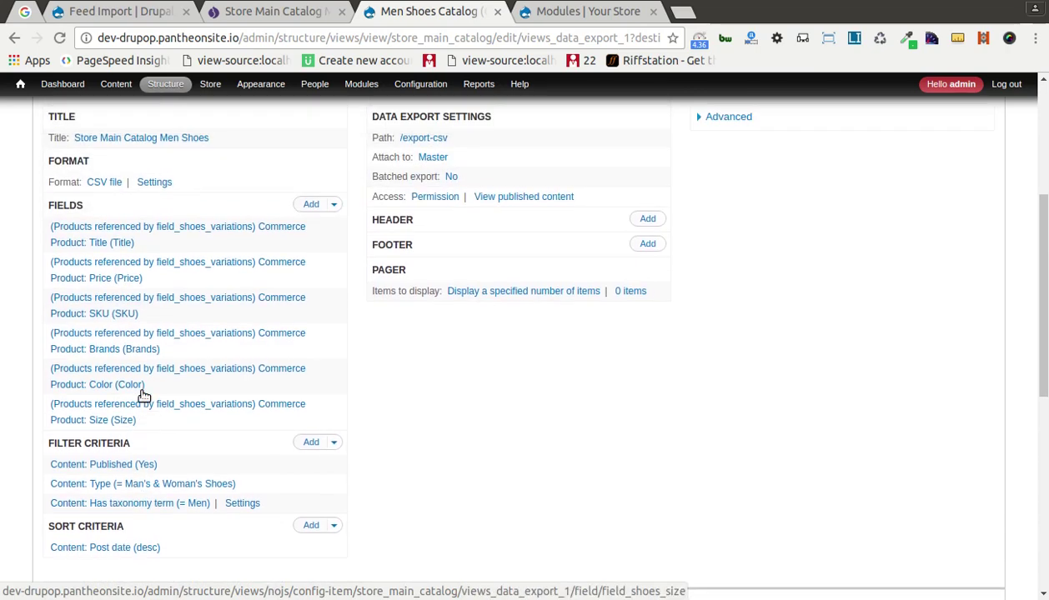
left_click(511, 394)
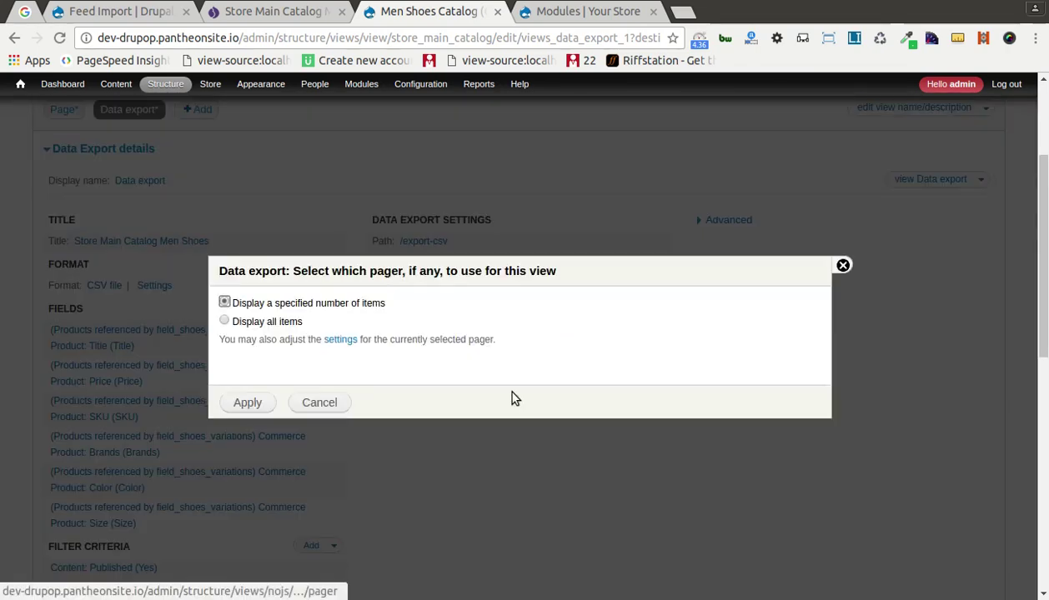
left_click(843, 265)
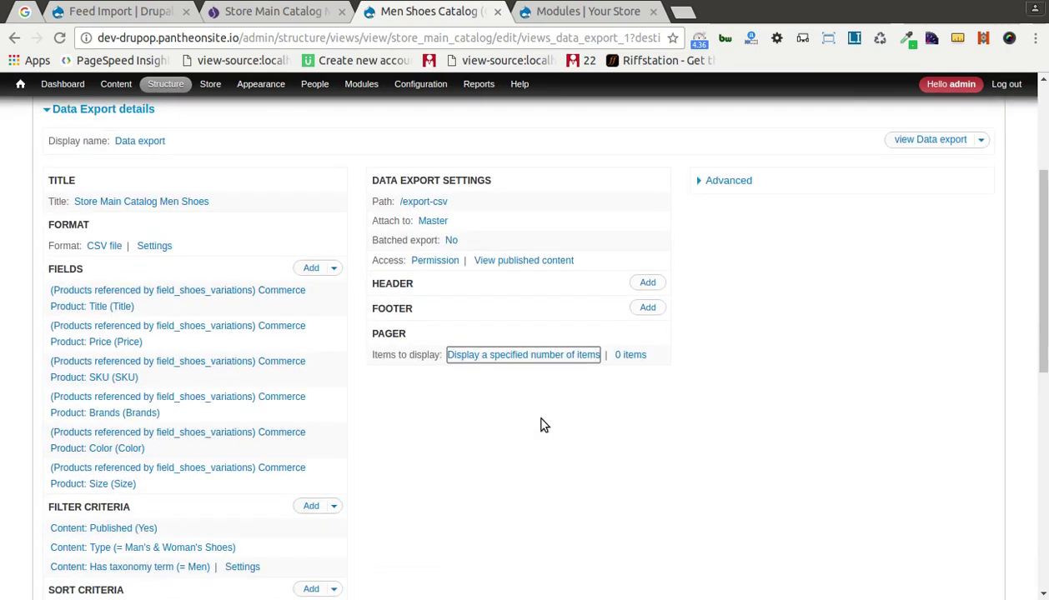
scroll(291, 505, "down", 6)
scroll(283, 500, "down", 2)
scroll(286, 485, "up", 12)
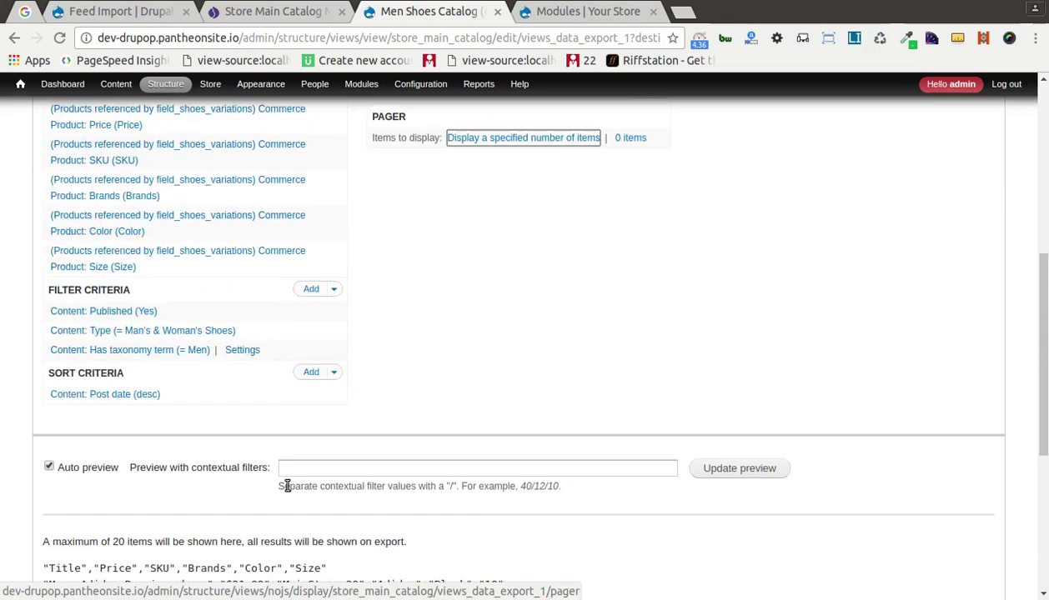
scroll(321, 443, "up", 2)
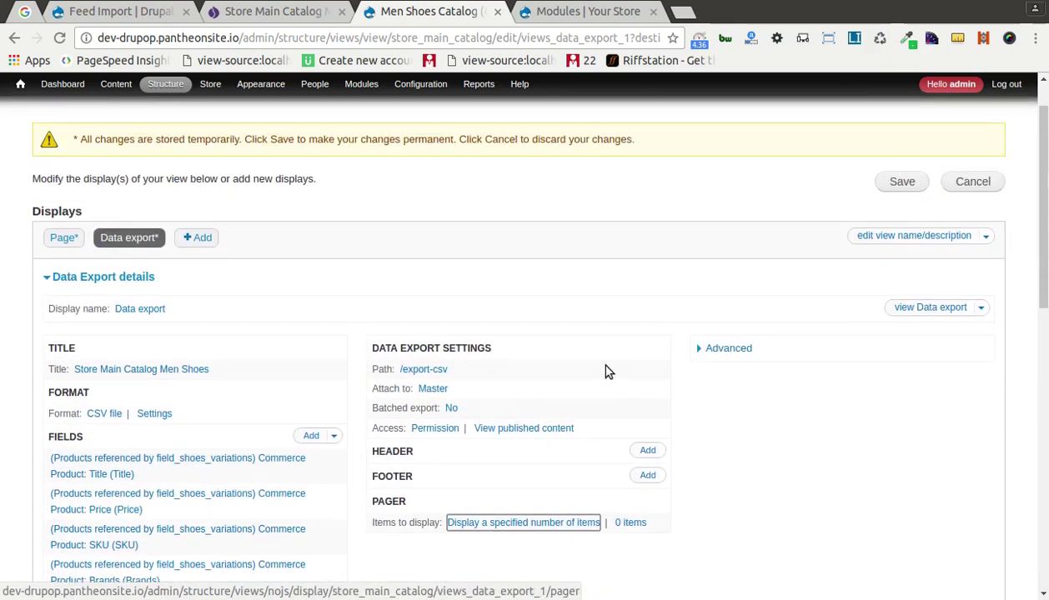
left_click(725, 349)
left_click(725, 349)
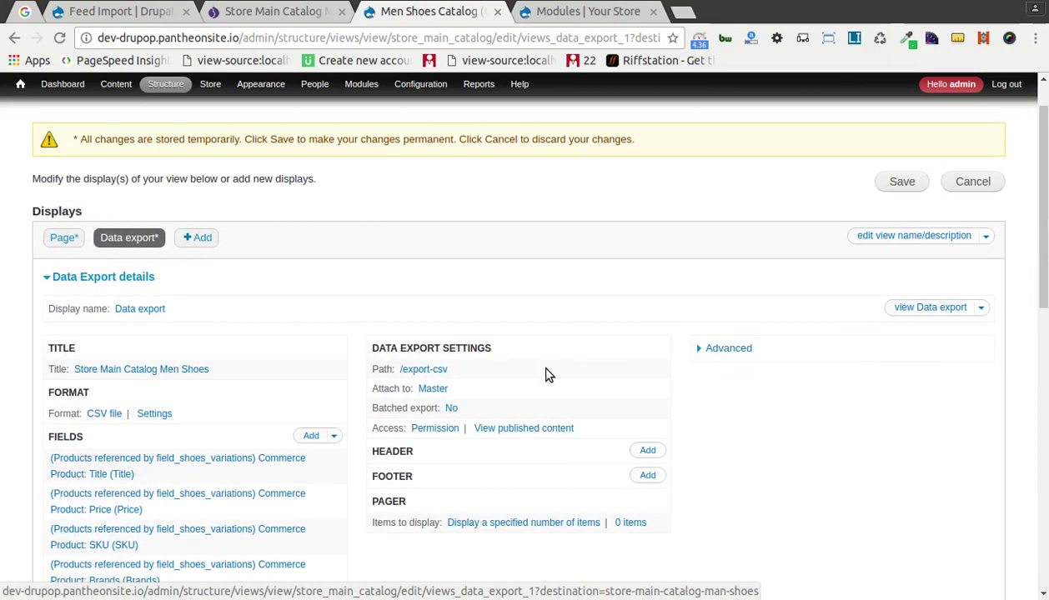
- Open the data export page at /export-csv in a separate browser tab and return to the view editor
right_click(895, 305)
left_click(905, 321)
left_click(594, 8)
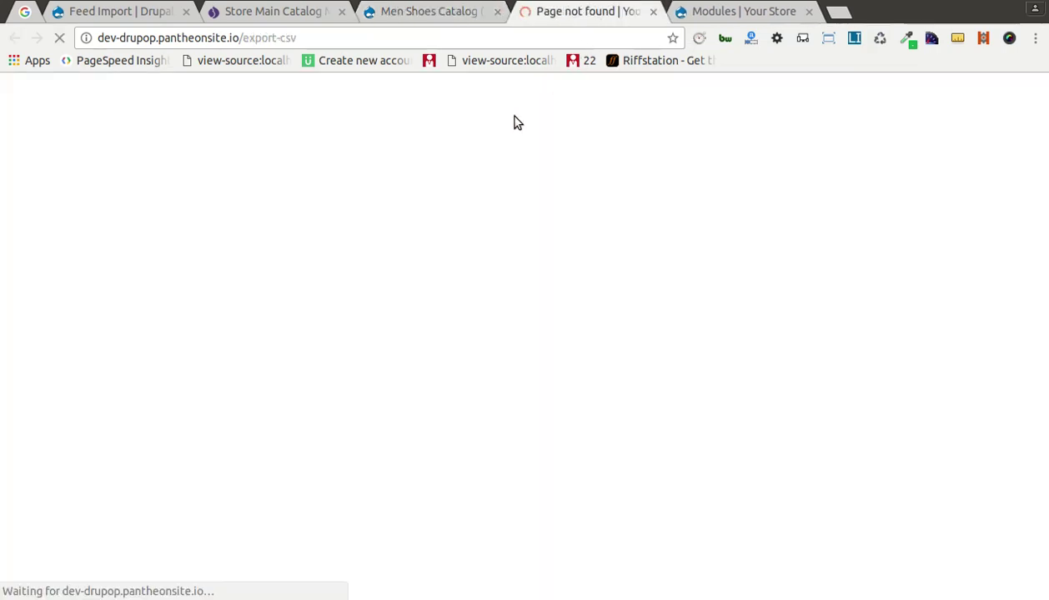
left_click(492, 18)
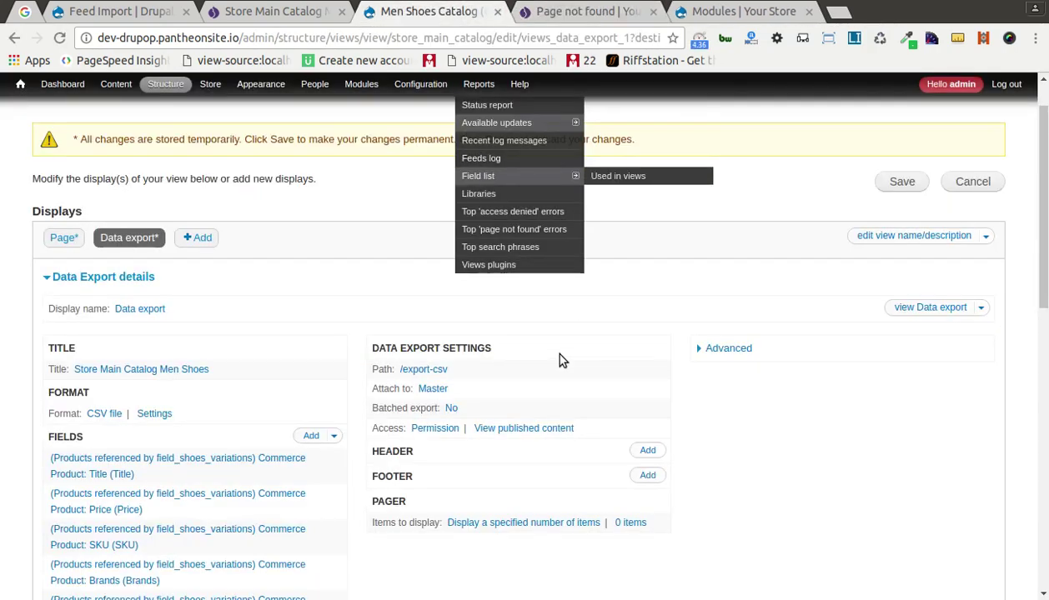
- Switch the view editor to the Page display of the Men Shoes Catalog
scroll(306, 302, "up", 1)
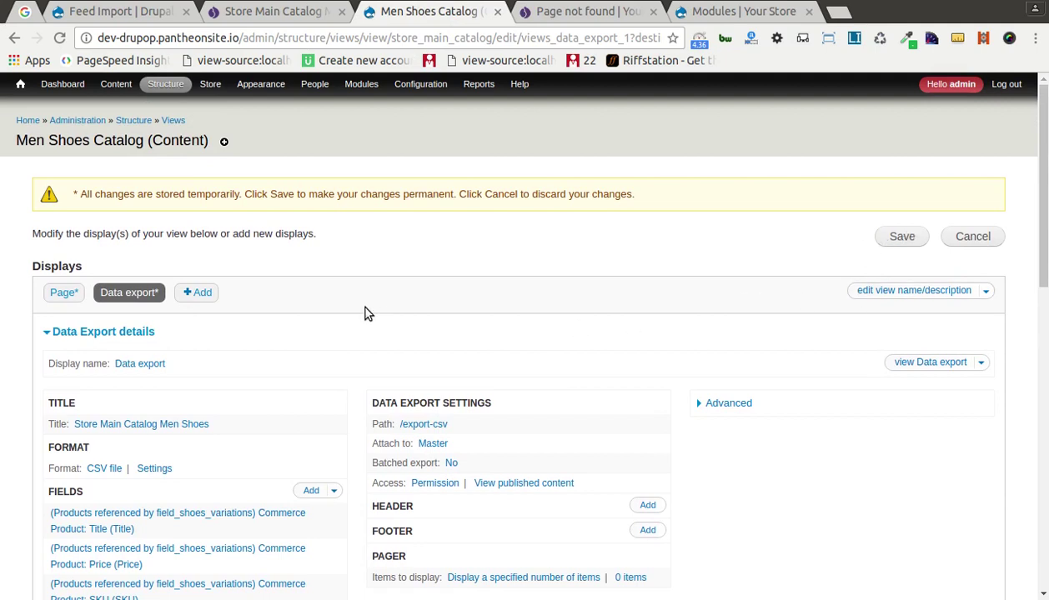
right_click(63, 293)
left_click(173, 248)
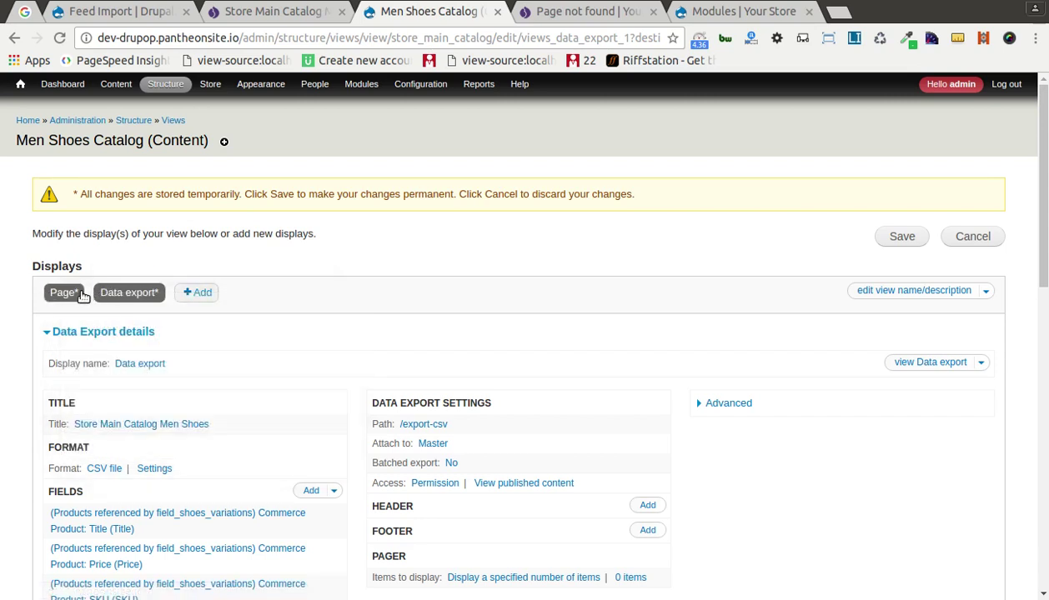
left_click(70, 293)
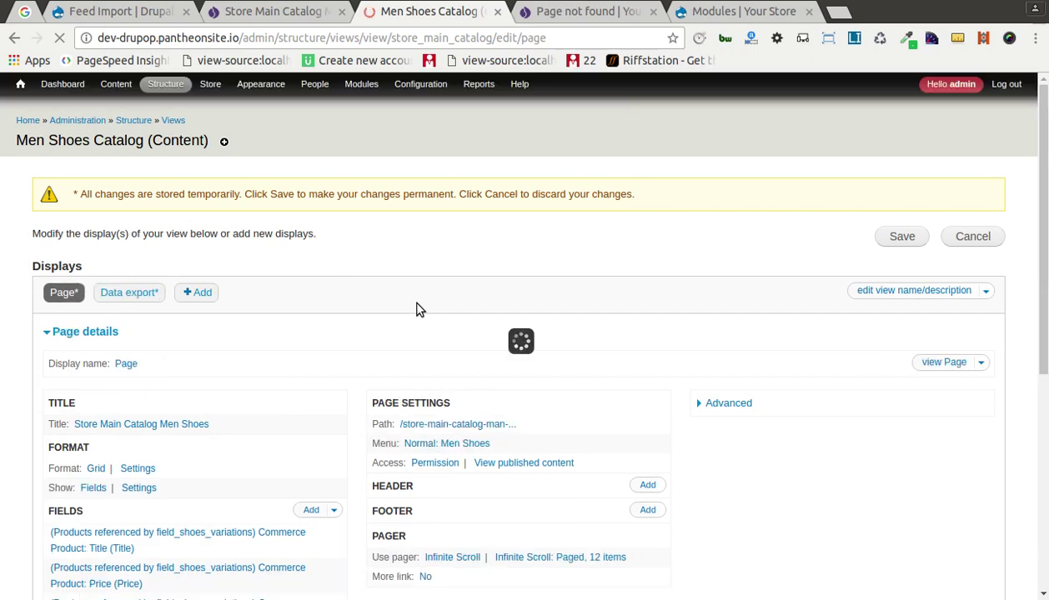
- Open the site's list of views in a separate browser tab and find the "Men Shoes Catalog" entry
mouse_move(165, 83)
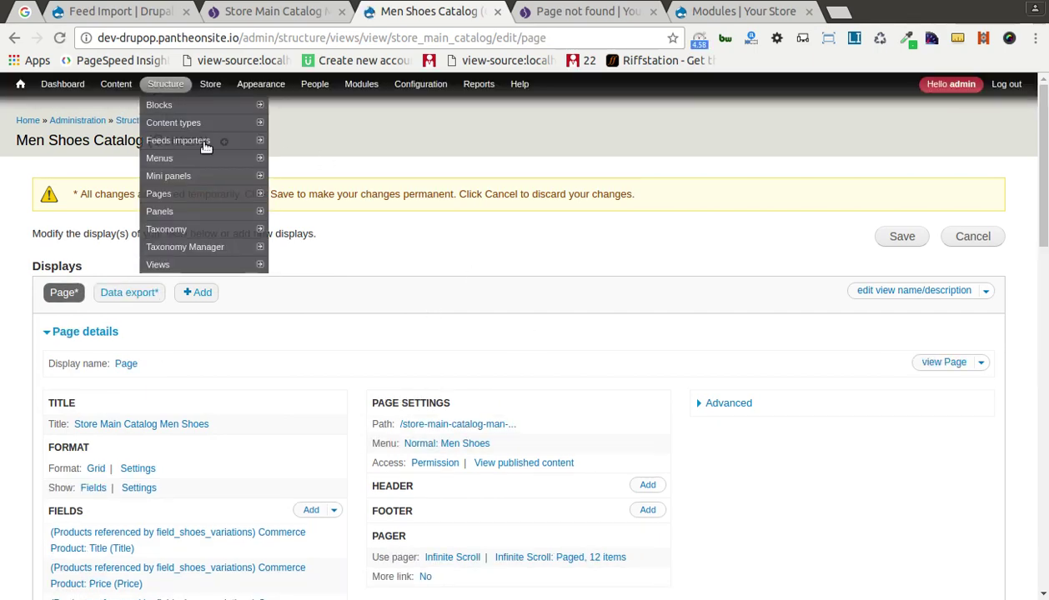
mouse_move(185, 266)
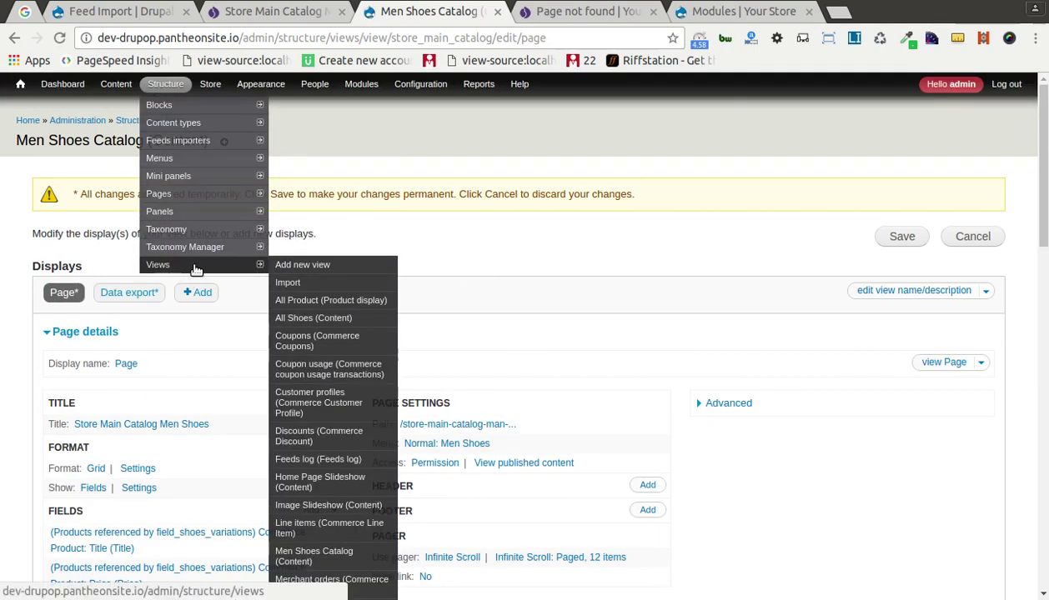
middle_click(194, 268)
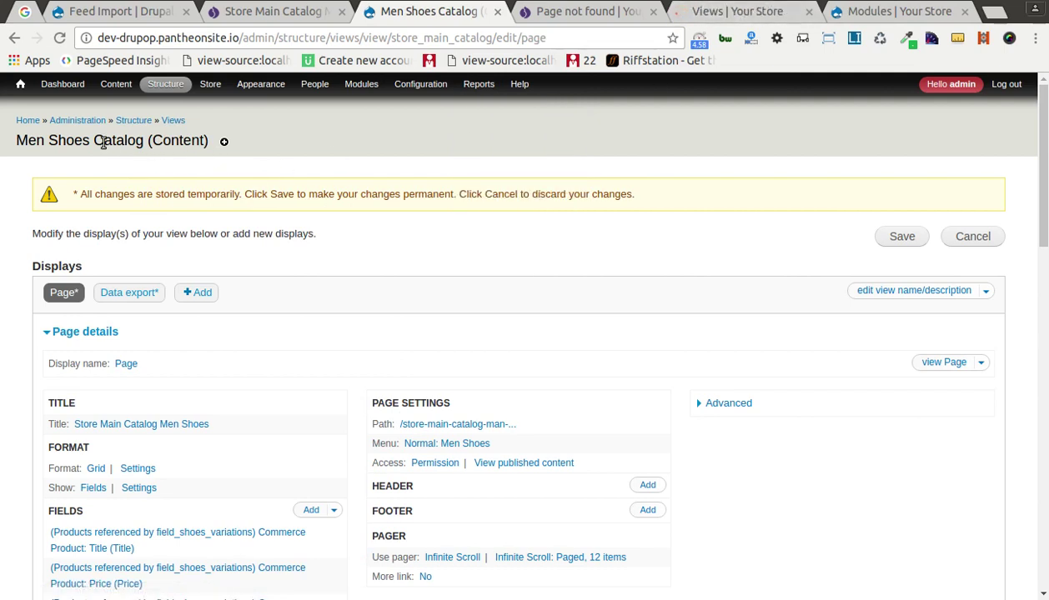
left_click_drag(16, 140, 140, 141)
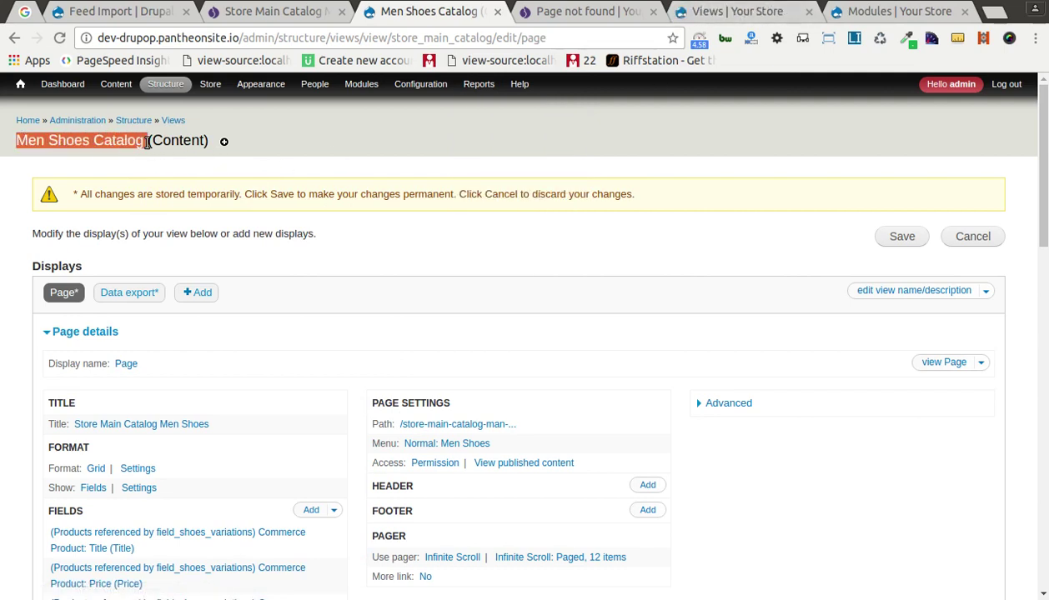
left_click(724, 11)
type("Men Shoes Catalog")
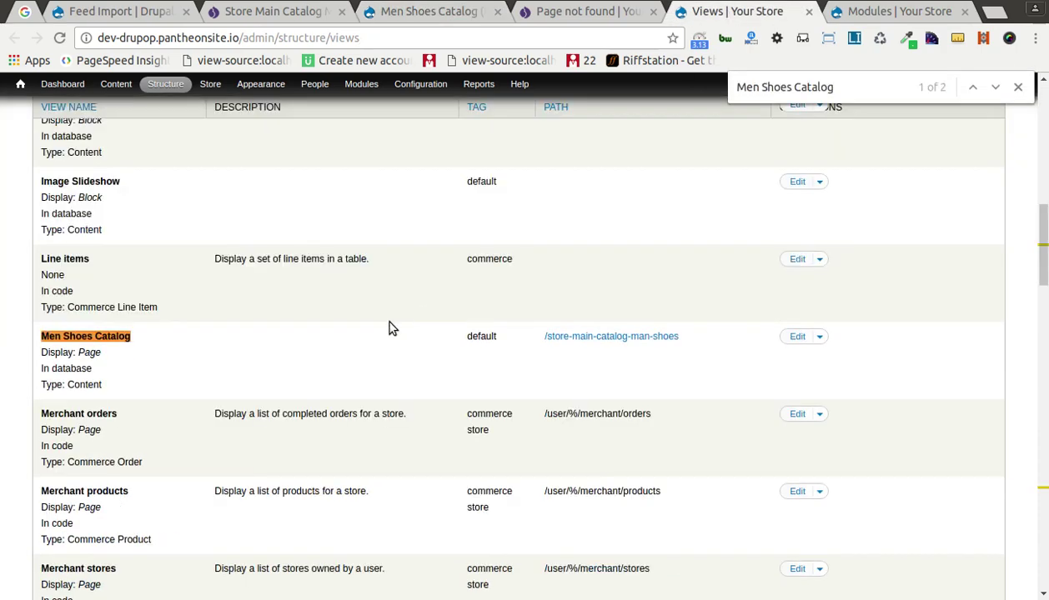
- Open the export code of the Men Shoes Catalog view
left_click(820, 338)
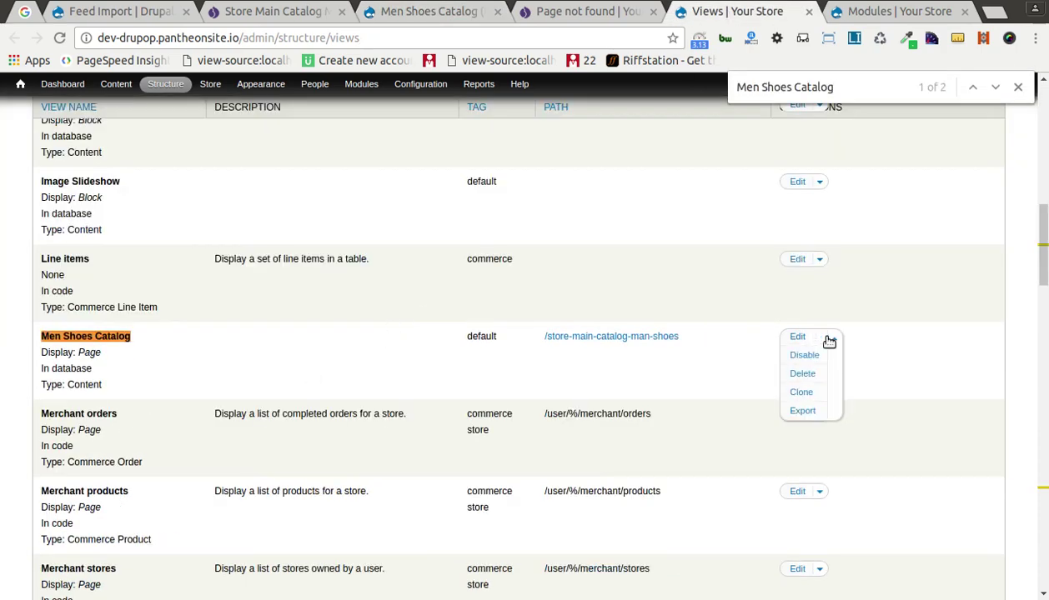
left_click(803, 411)
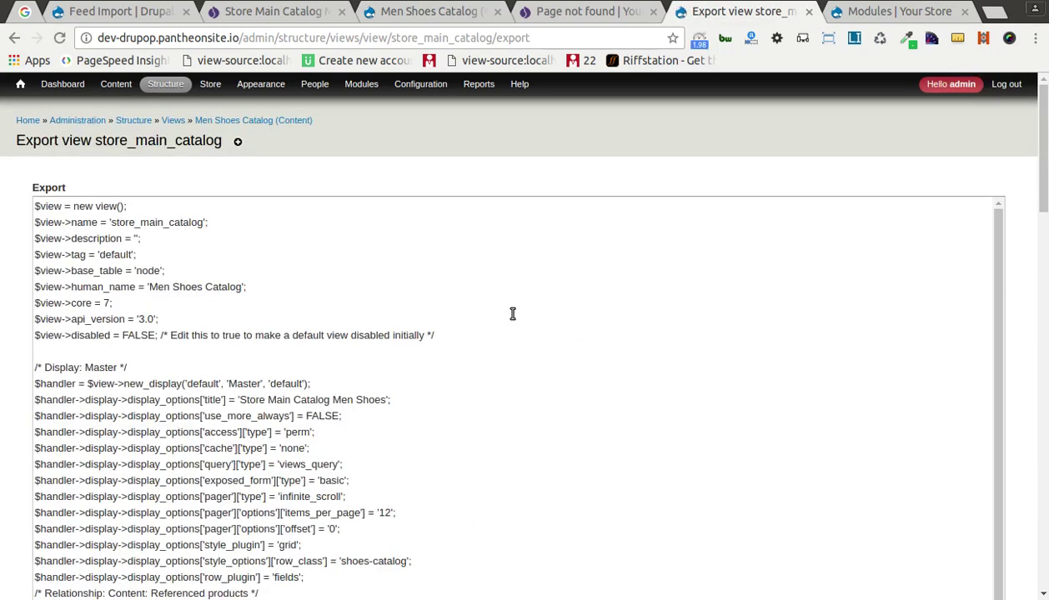
left_click(461, 305)
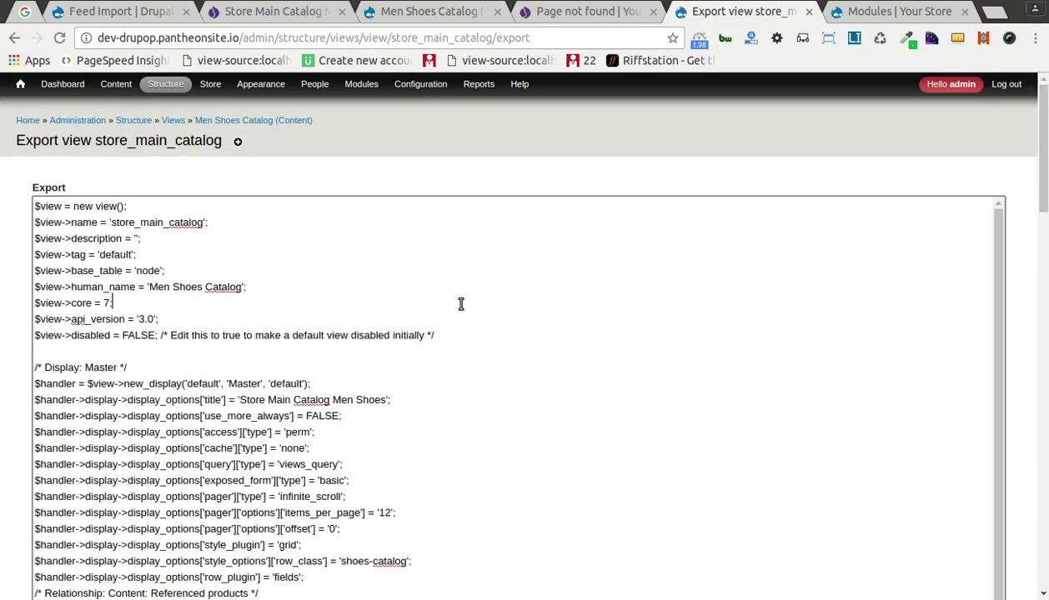
- Return to the Men Shoes Catalog view editor and save the view's pending changes
left_click(595, 18)
left_click(411, 18)
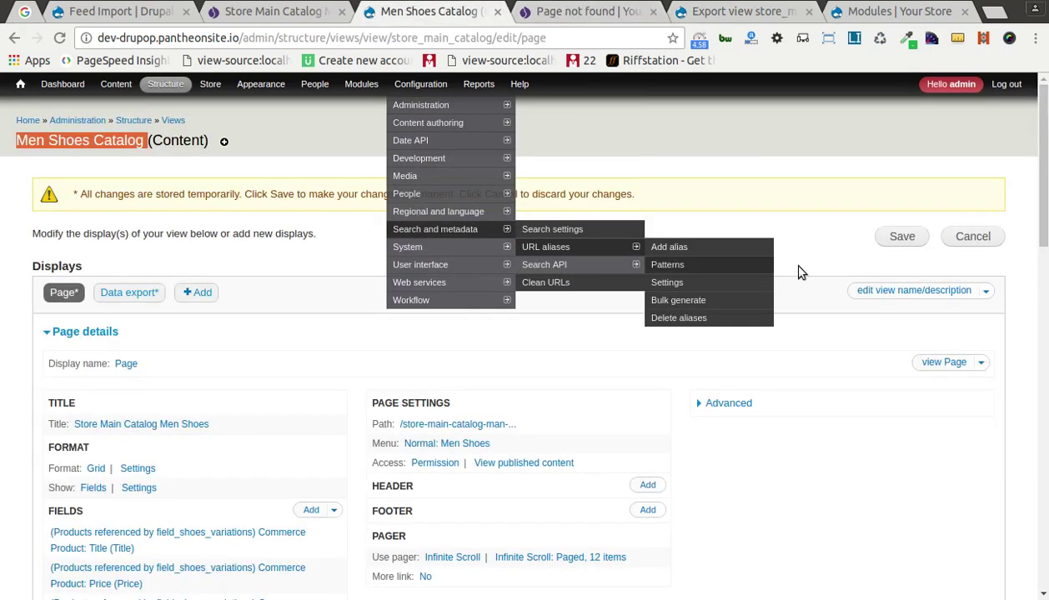
left_click(884, 239)
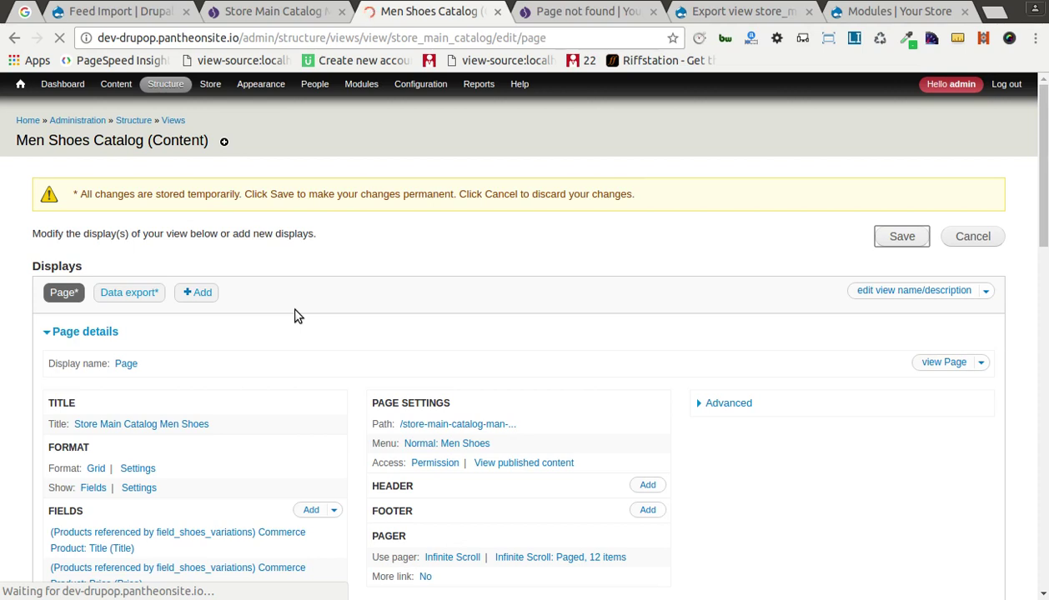
- Reload the /export-csv page to download the CSV export
left_click(556, 15)
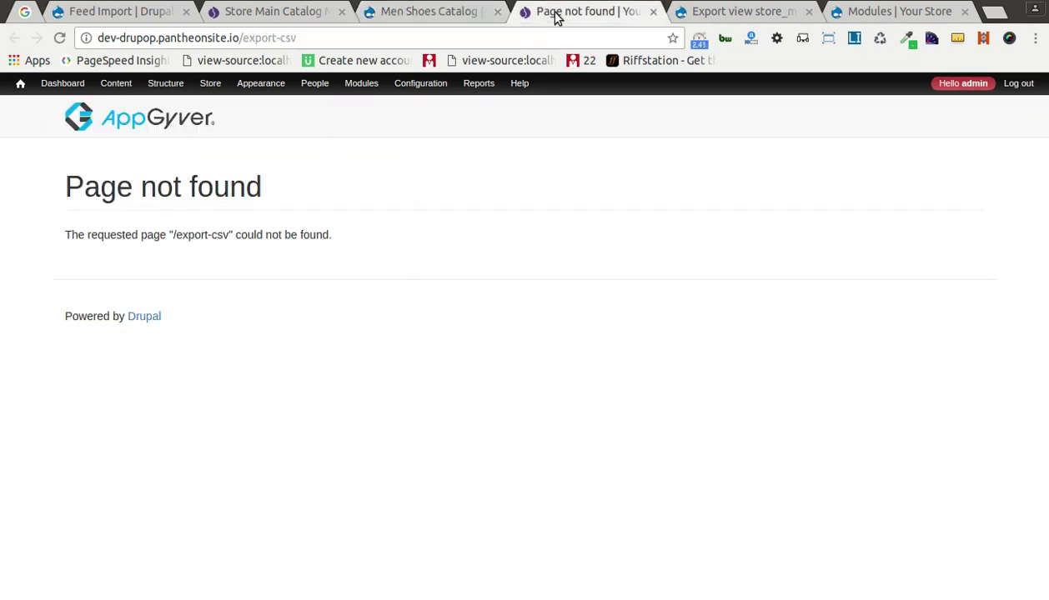
left_click(531, 37)
key("Return")
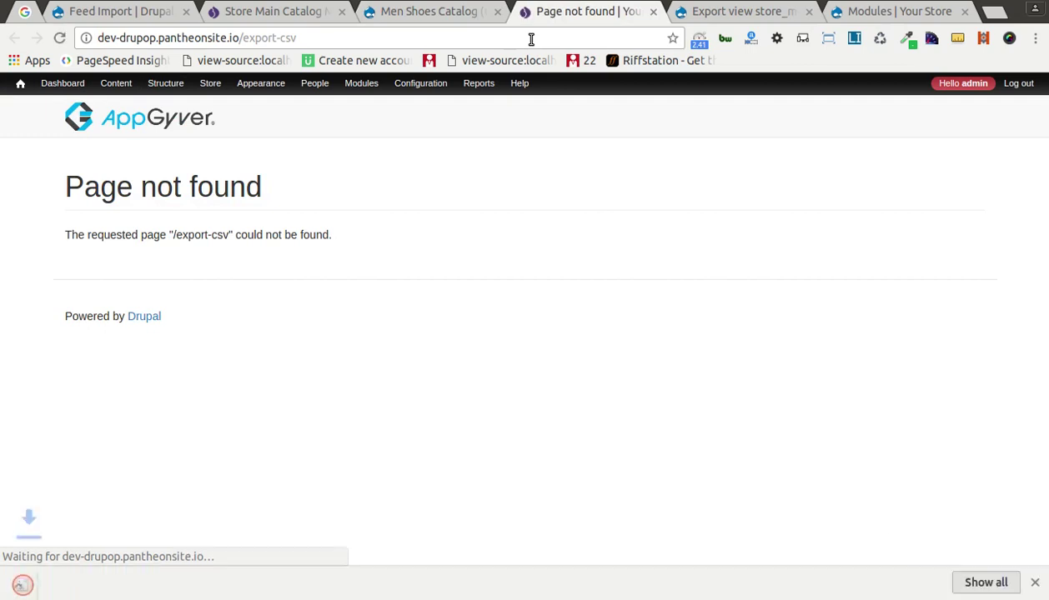
- Show the downloaded export-csv file in its folder, open it with gedit and review the exported product rows
mouse_move(482, 97)
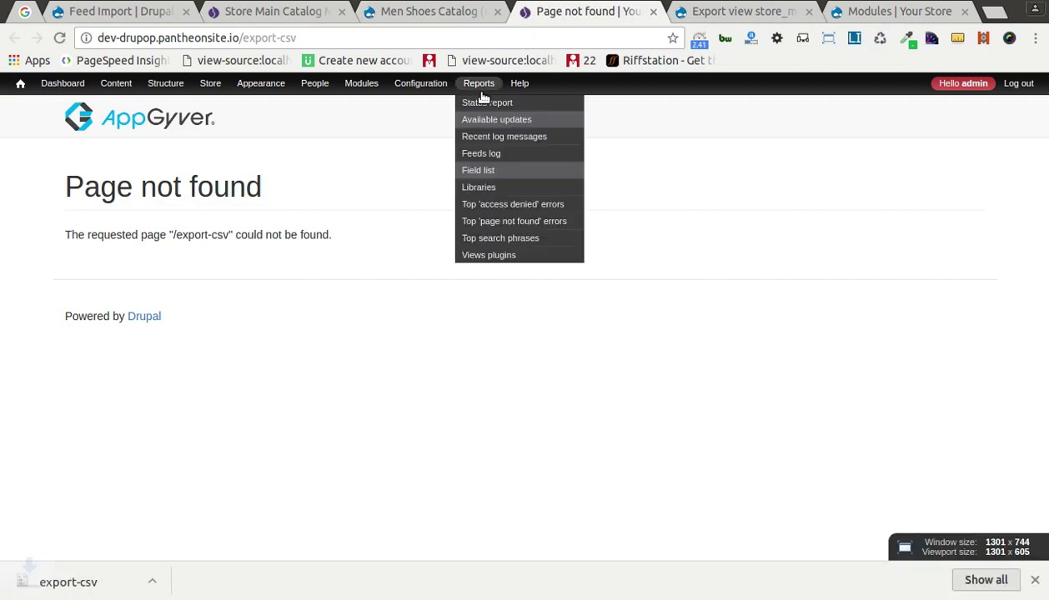
right_click(96, 582)
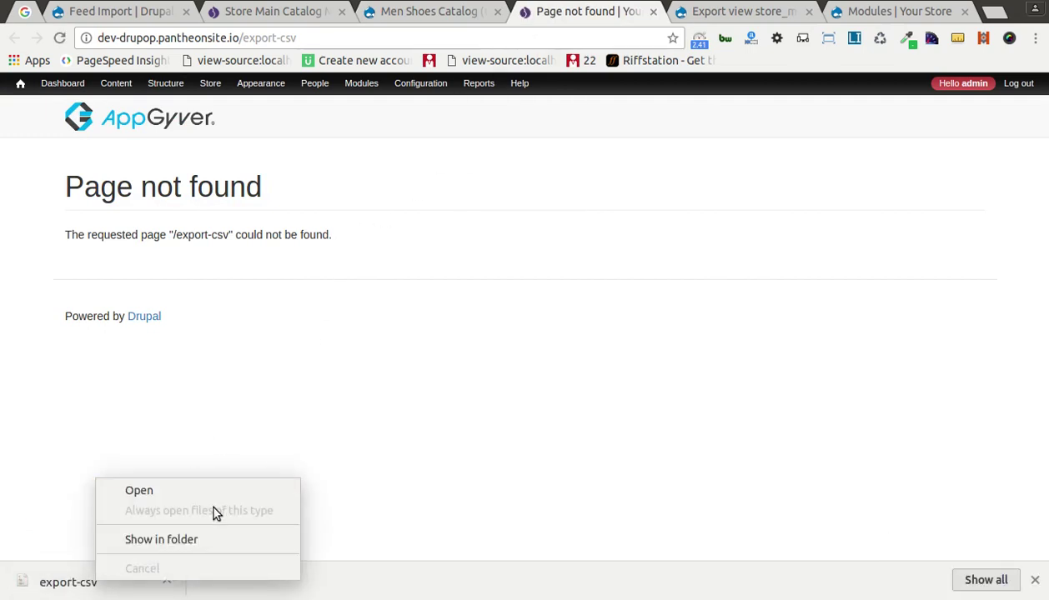
left_click(207, 538)
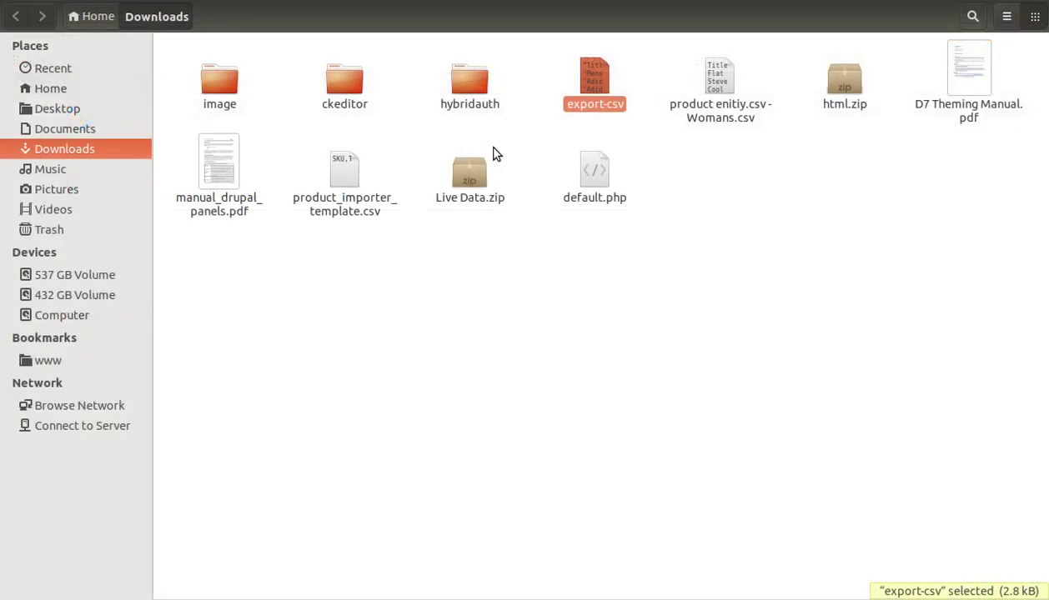
right_click(597, 100)
mouse_move(661, 135)
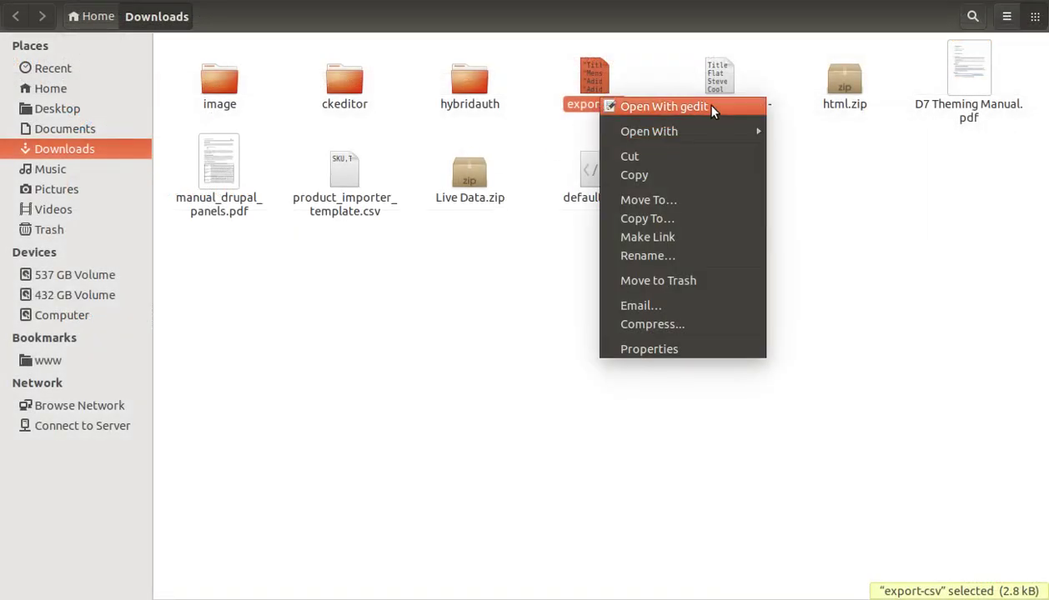
left_click(700, 104)
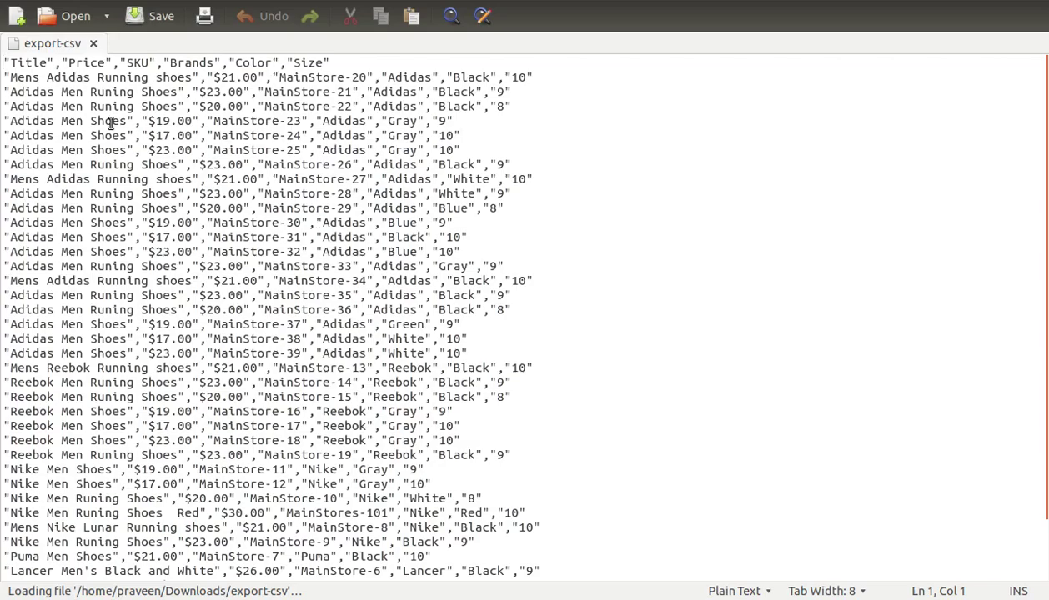
scroll(110, 124, "down", 3)
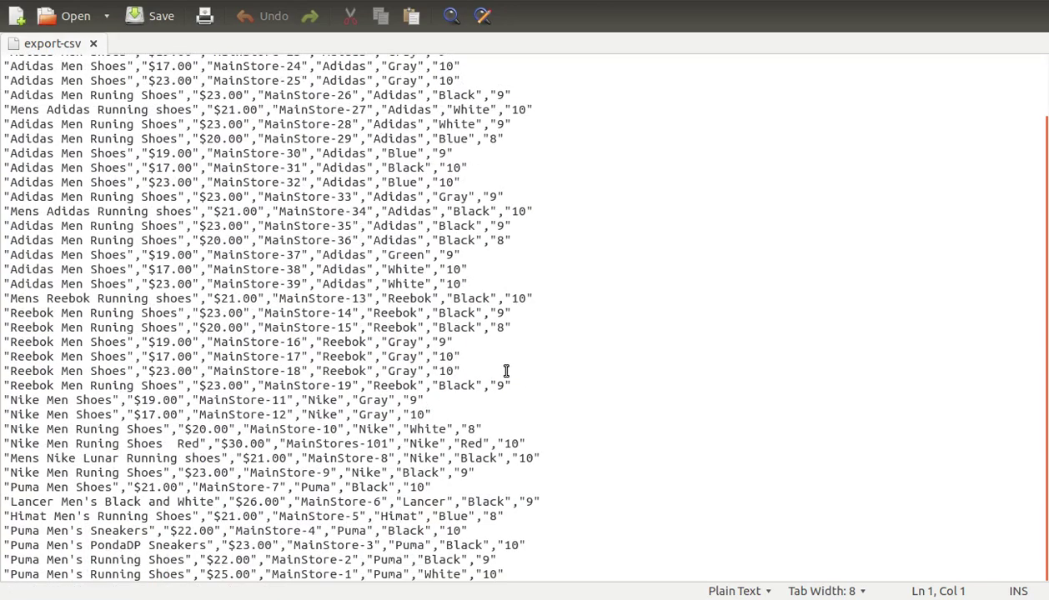
scroll(514, 378, "up", 3)
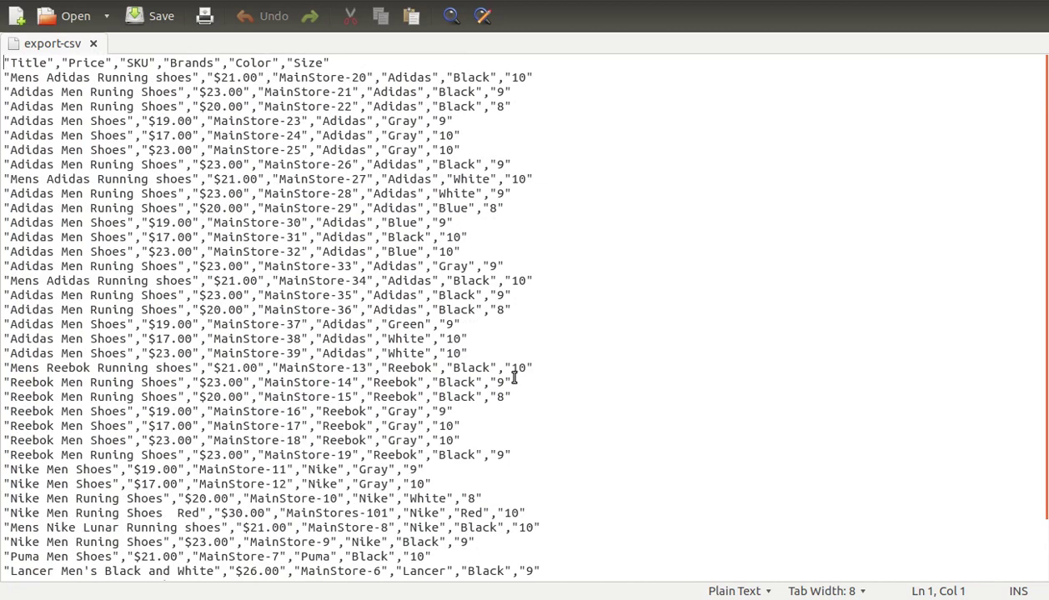
scroll(242, 176, "down", 3)
scroll(242, 179, "up", 3)
- Return to the Downloads folder and copy the export-csv file
key("alt+Tab")
right_click(615, 109)
mouse_move(732, 144)
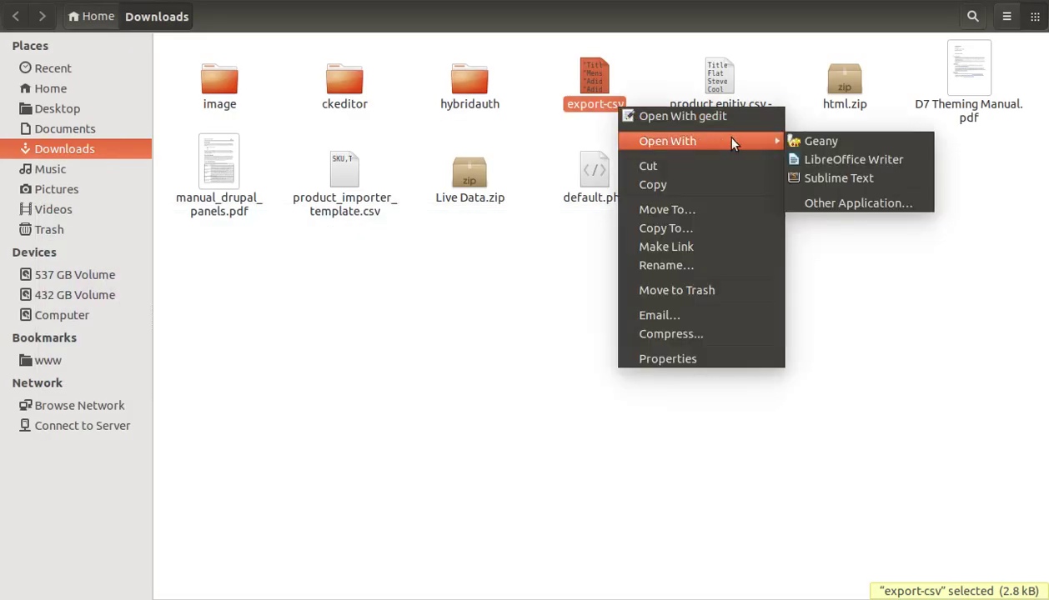
left_click(722, 185)
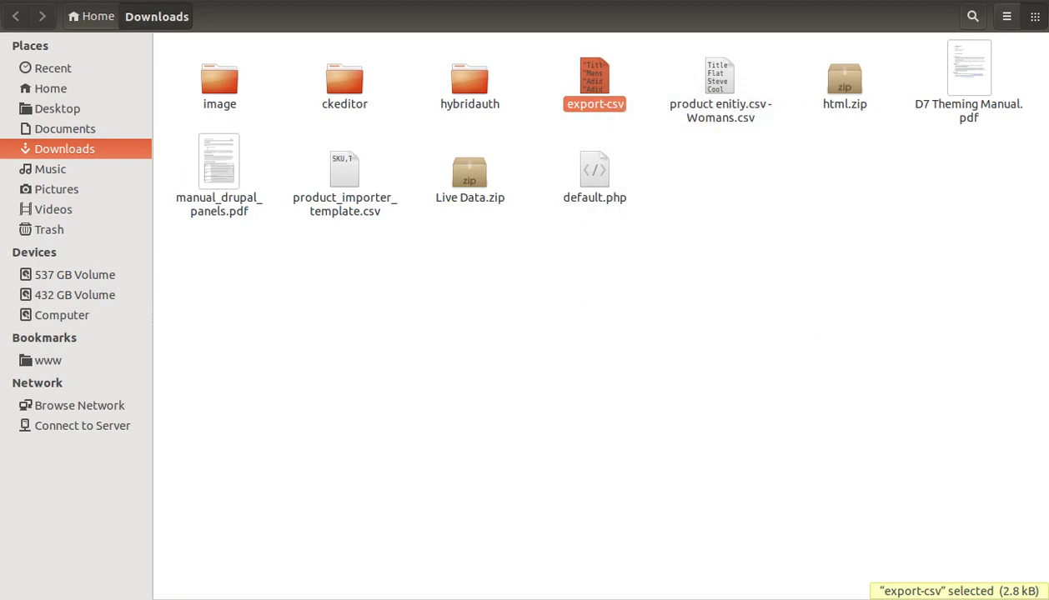
left_click(17, 166)
left_click(16, 117)
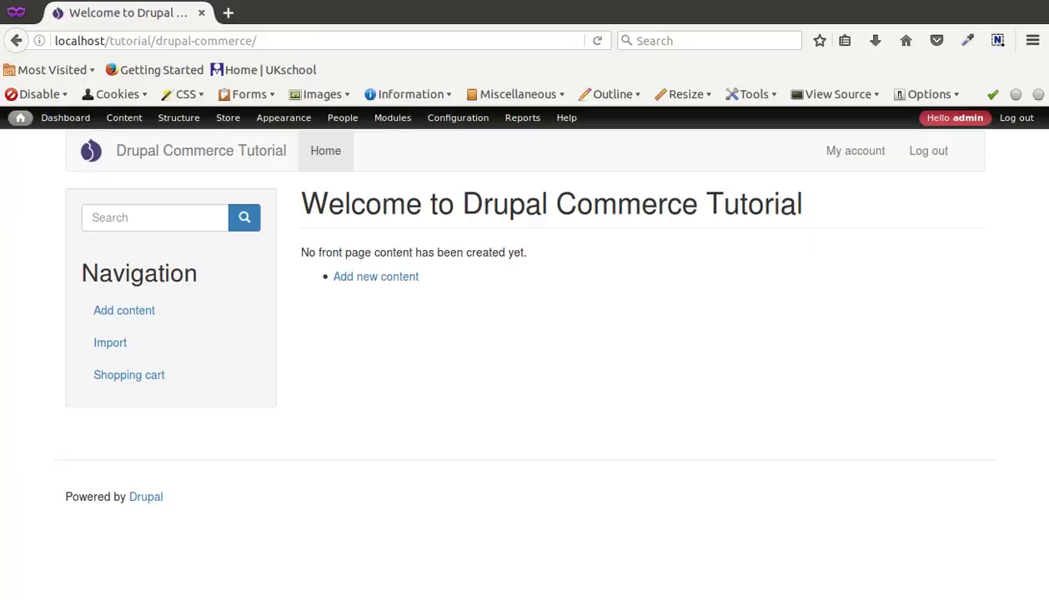
key("alt+Tab")
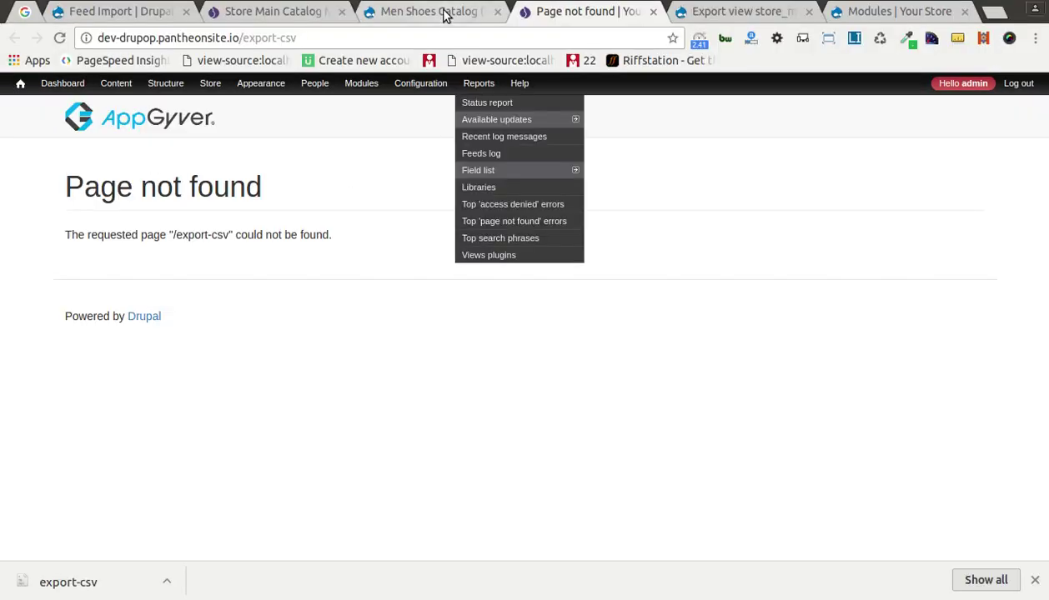
- In the Men Shoes Catalog view editor, expand the Data export display's advanced settings and download the display's CSV output
left_click(444, 12)
left_click(123, 304)
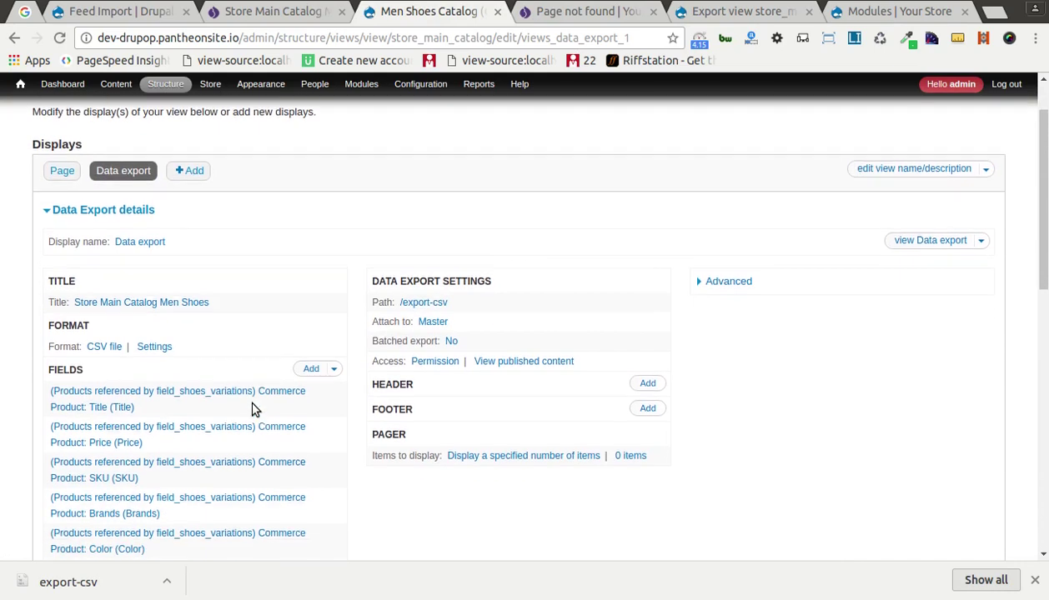
left_click(720, 266)
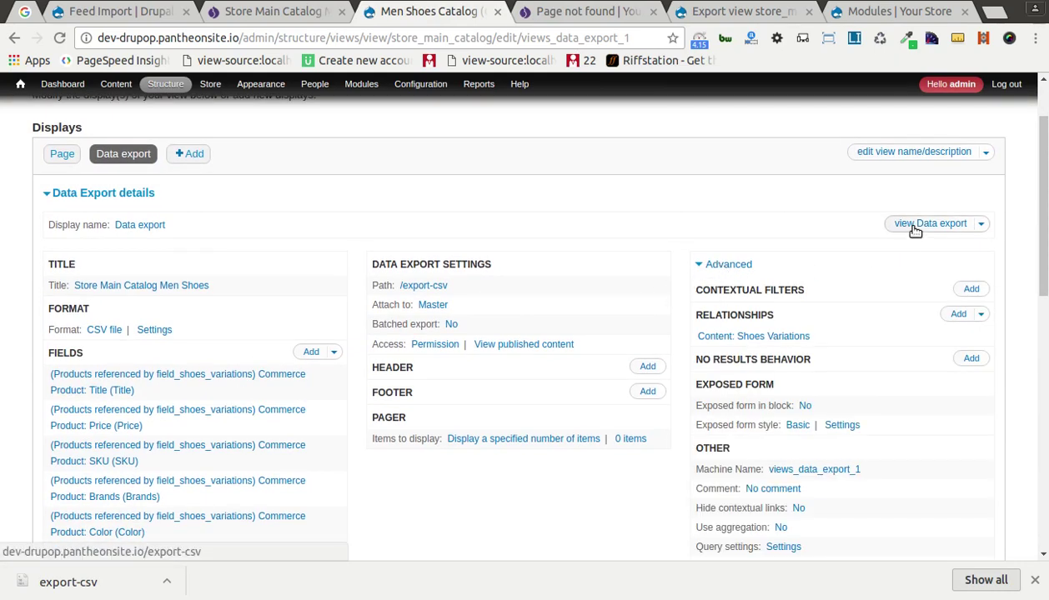
left_click(982, 226)
left_click(906, 226)
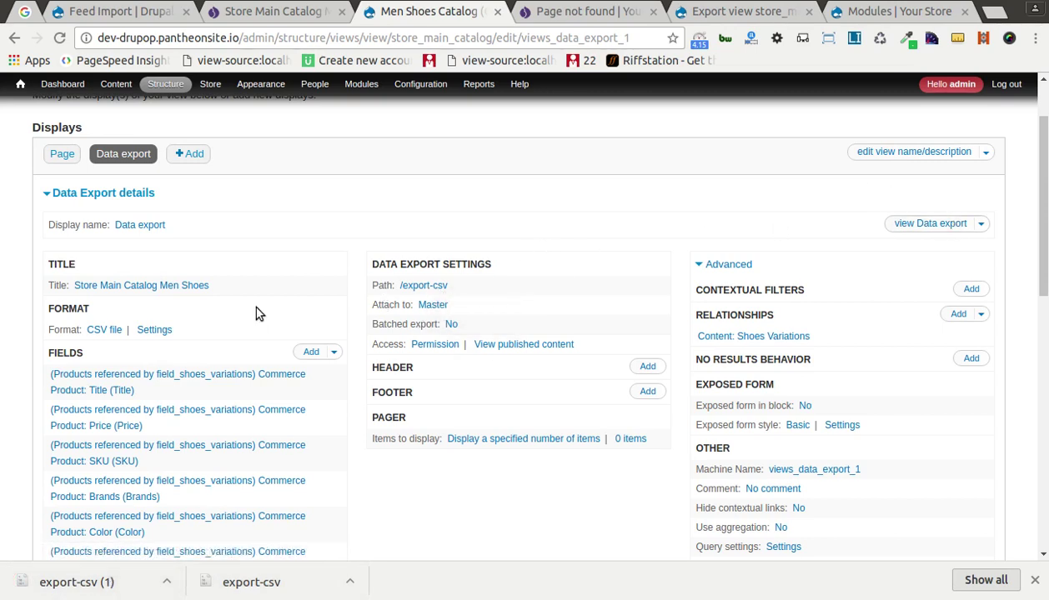
- Show the first downloaded export-csv file in its Downloads folder
scroll(207, 456, "down", 5)
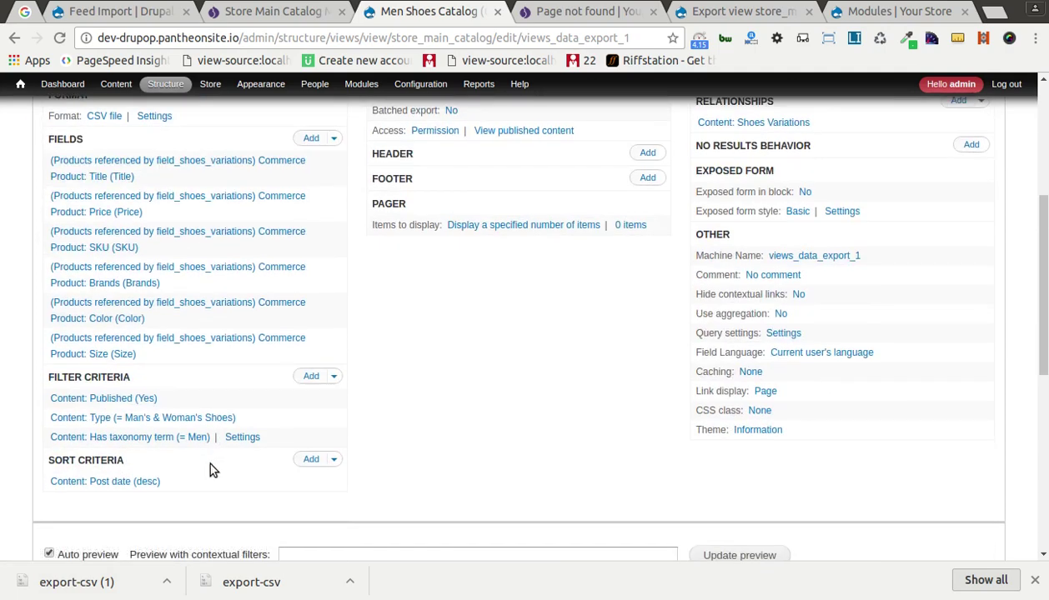
right_click(258, 589)
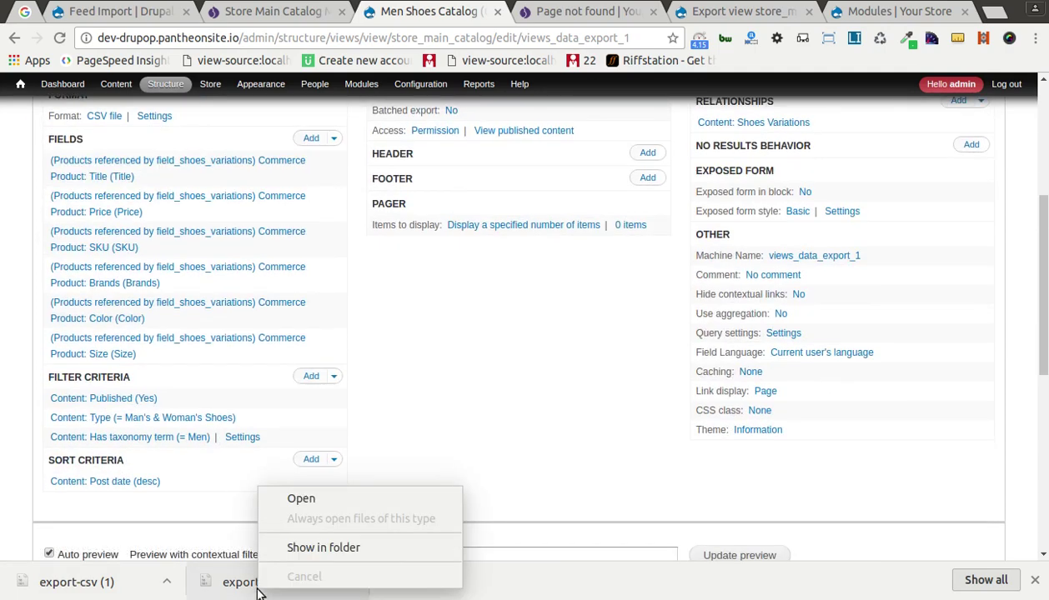
left_click(331, 550)
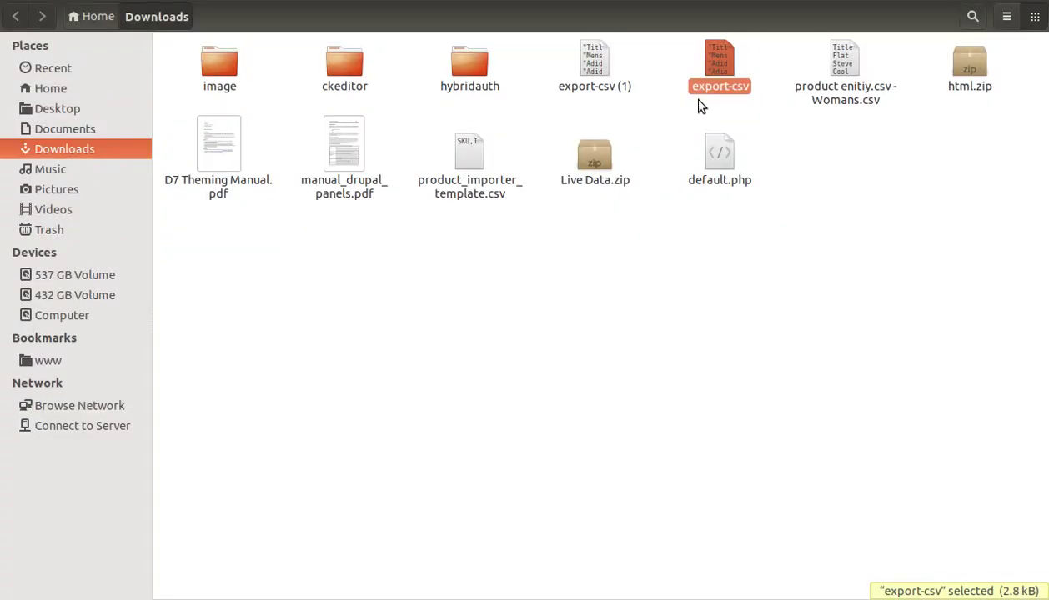
right_click(708, 89)
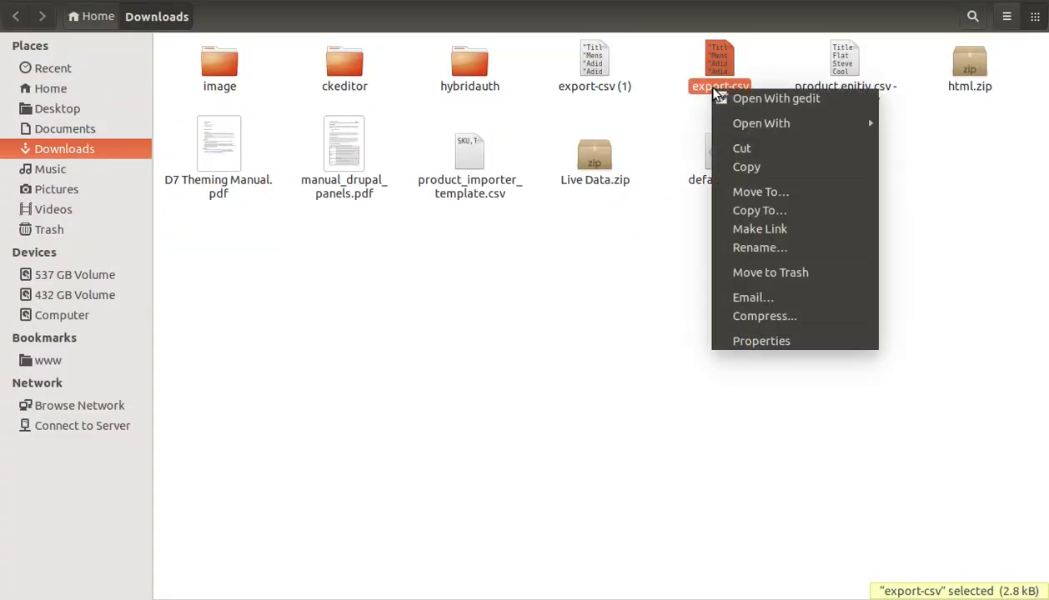
mouse_move(788, 125)
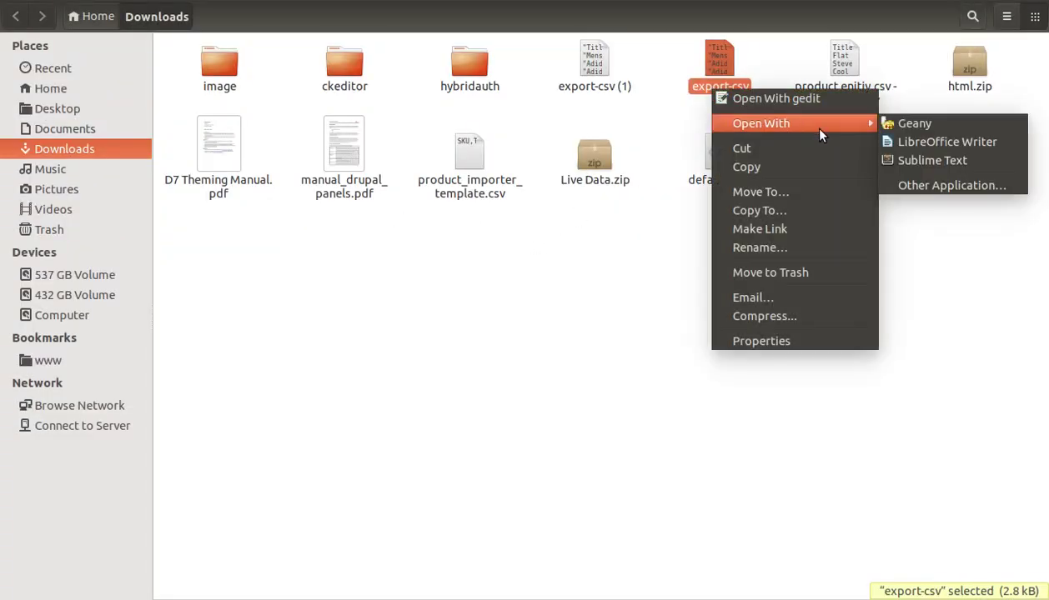
mouse_move(842, 122)
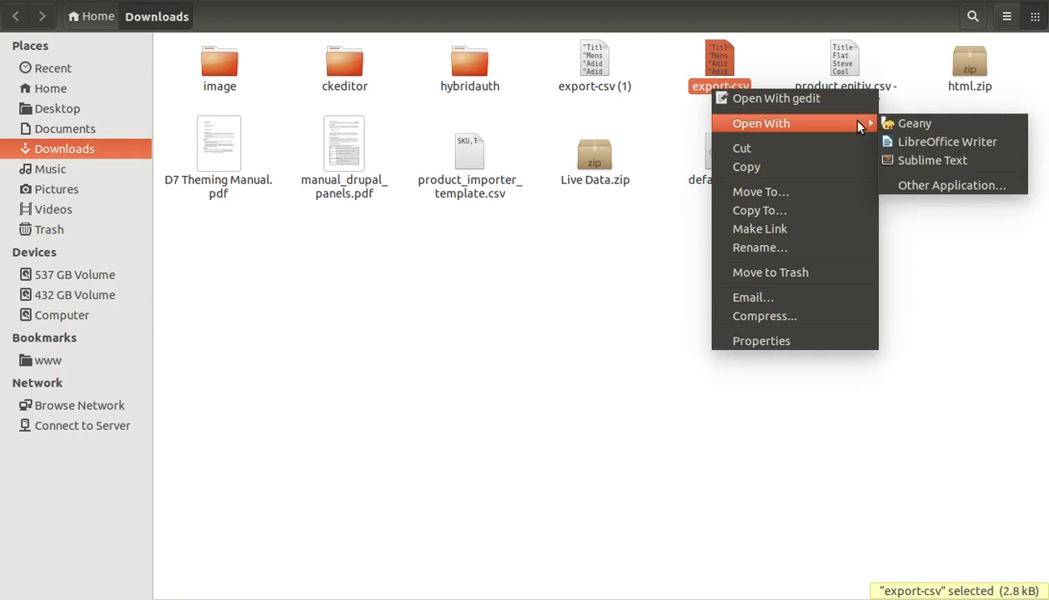
left_click(932, 187)
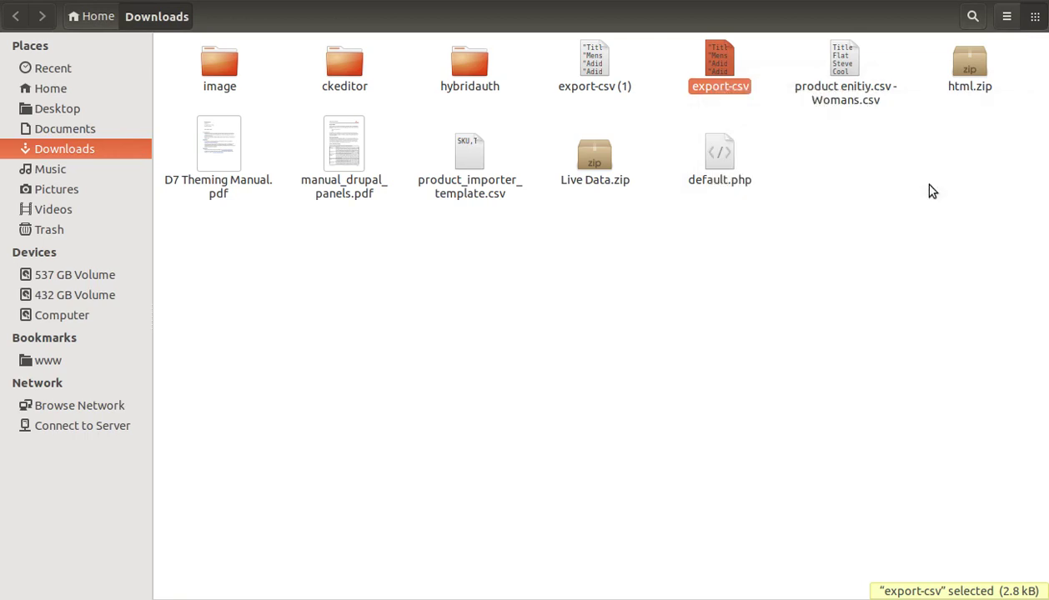
right_click(734, 87)
mouse_move(887, 125)
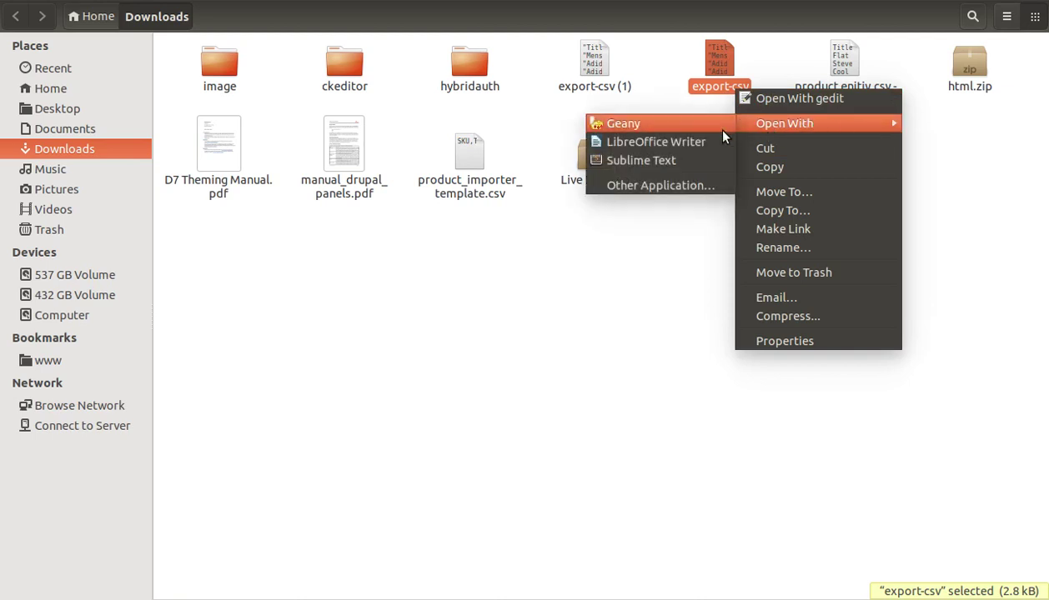
left_click(669, 184)
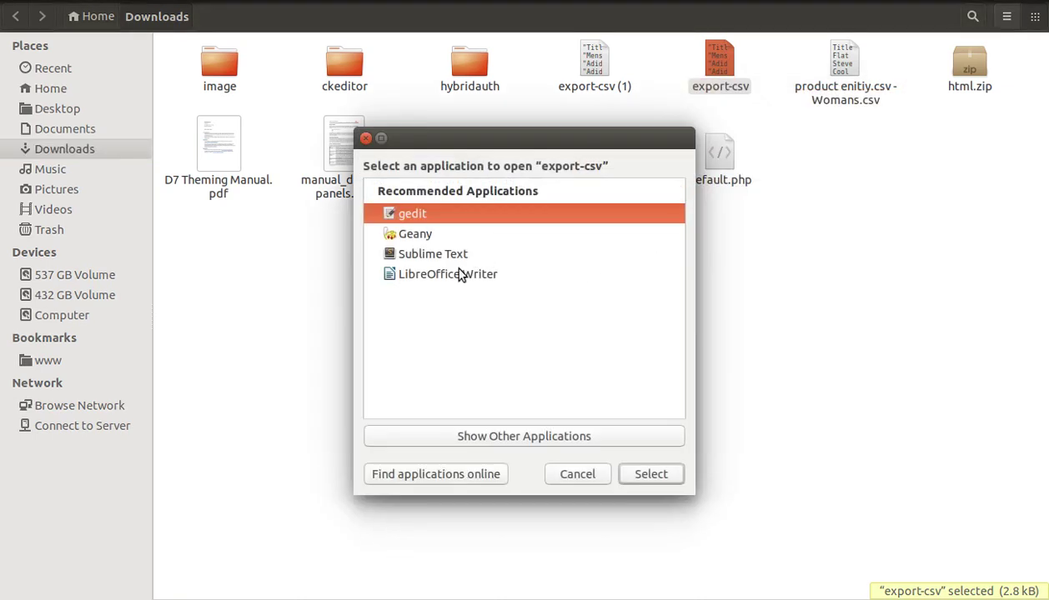
left_click(570, 477)
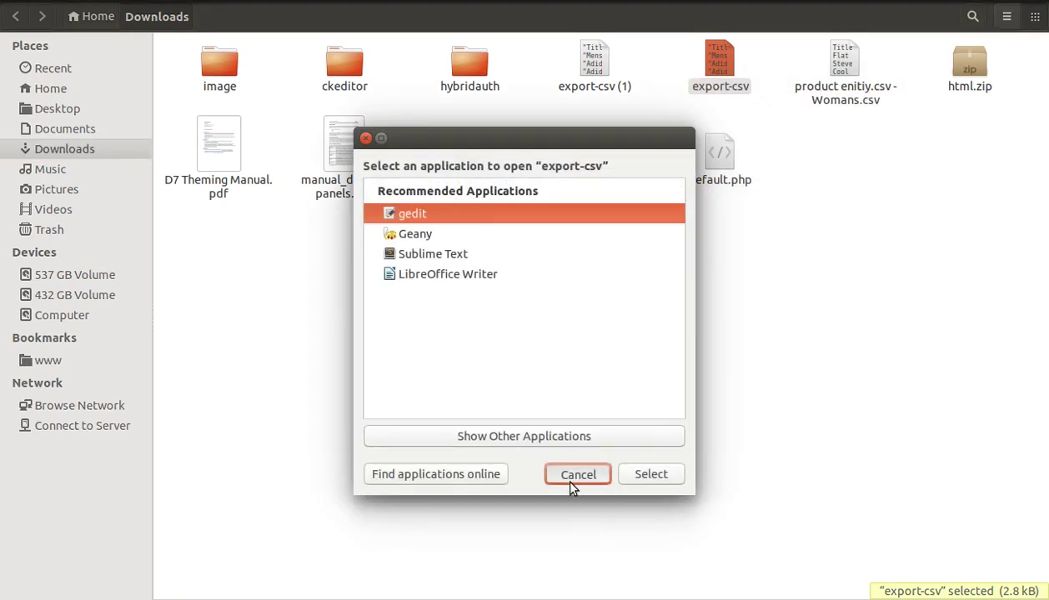
left_click(674, 378)
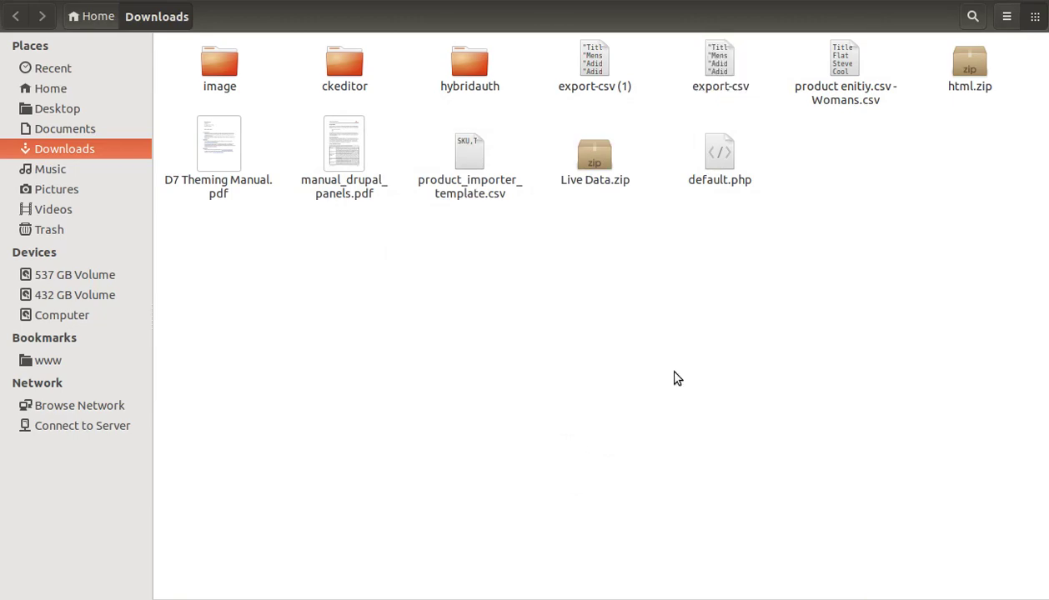
- Return to the Men Shoes Catalog view editor, dismiss the browser's download bar and review the Data export display's settings
key("alt+Tab")
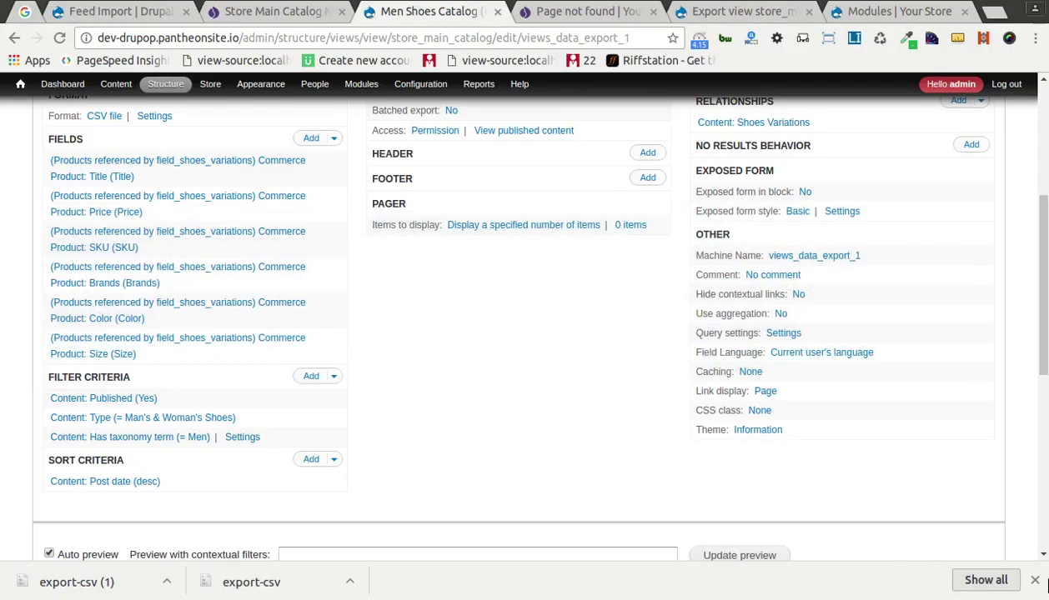
left_click(1034, 581)
scroll(515, 375, "up", 5)
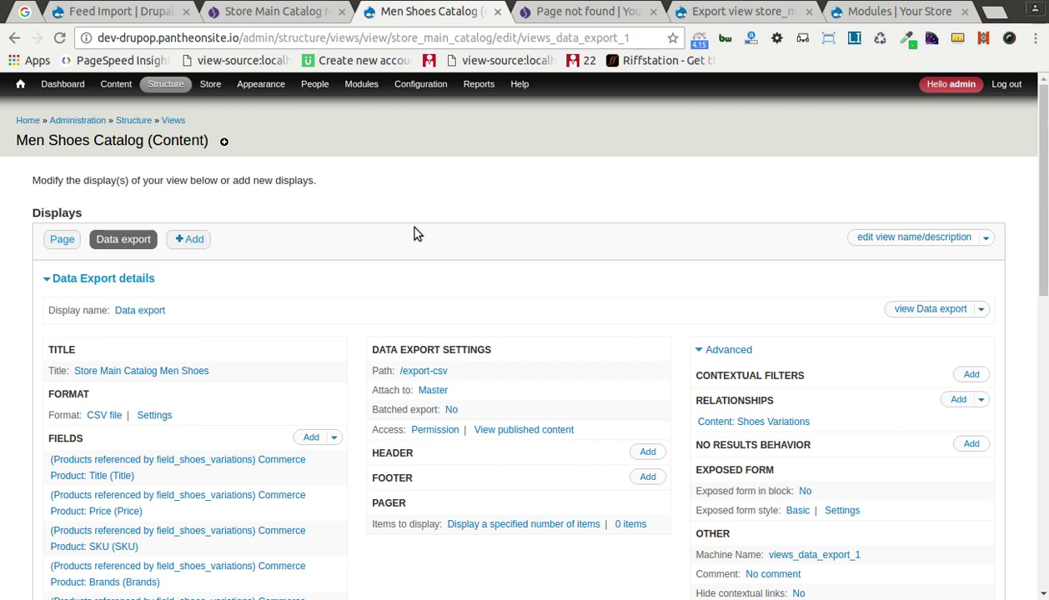
scroll(417, 242, "down", 5)
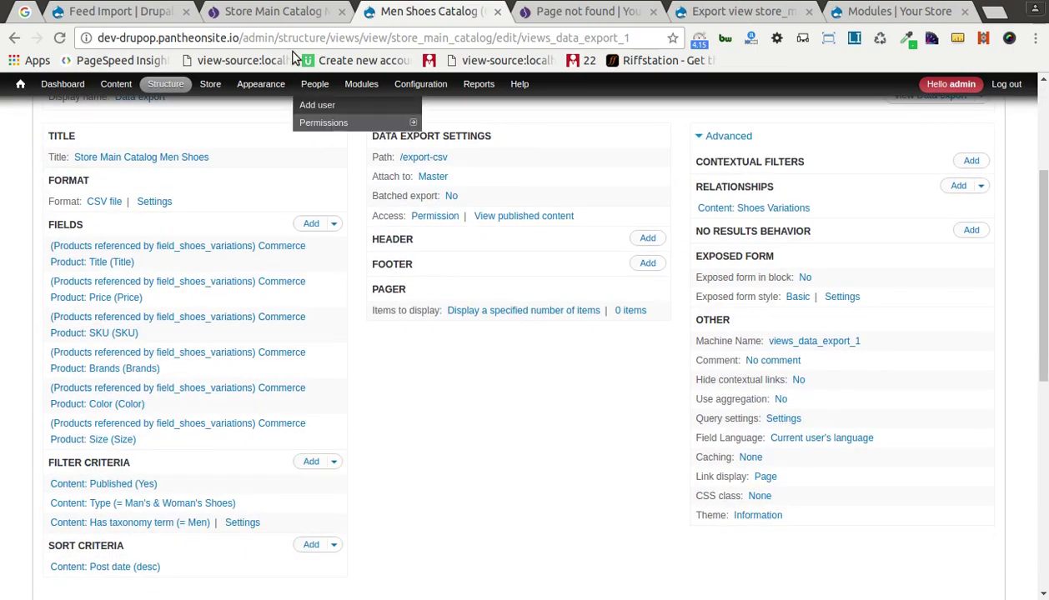
- Look through the products on the Store Main Catalog Men Shoes page
left_click(275, 12)
scroll(503, 300, "down", 6)
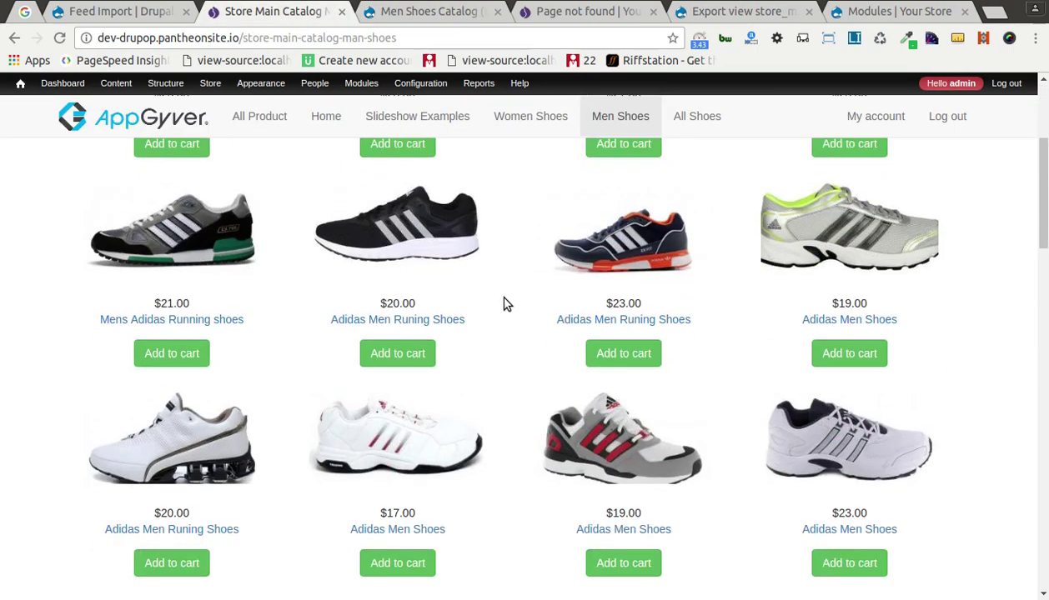
scroll(481, 387, "down", 20)
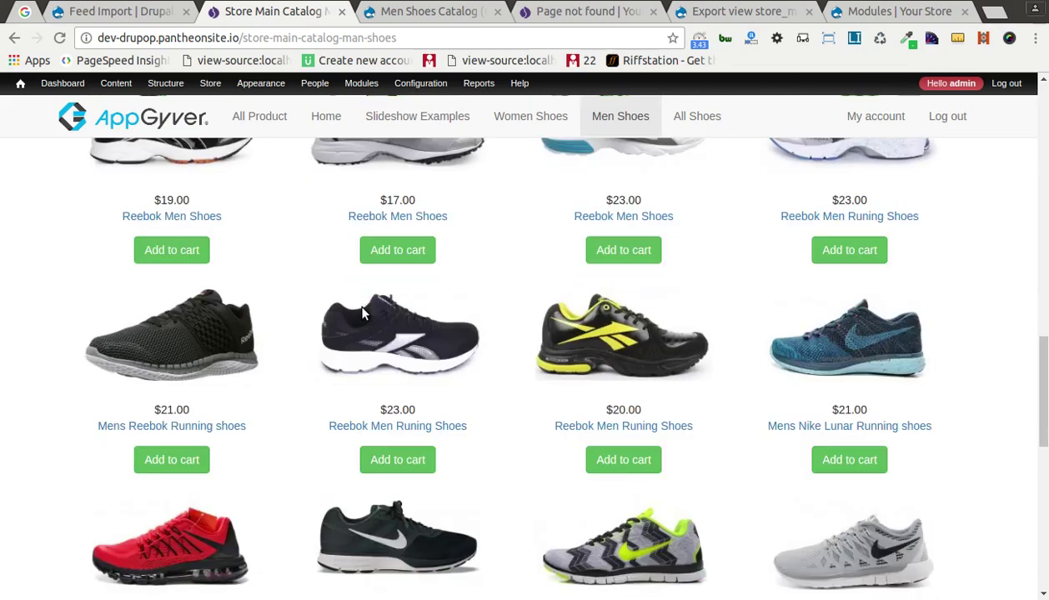
scroll(480, 268, "down", 4)
scroll(284, 385, "up", 9)
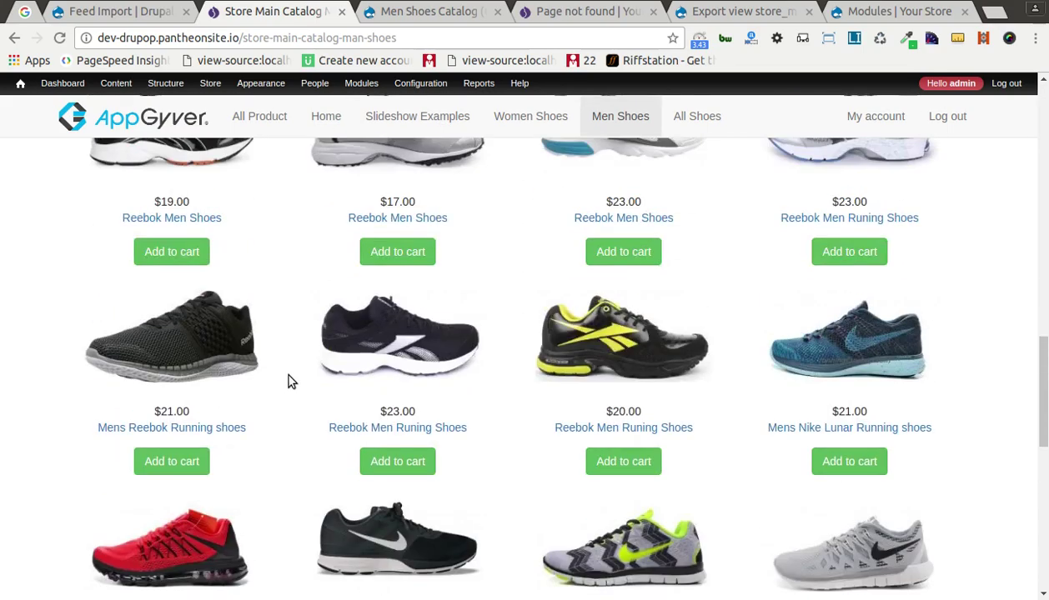
scroll(288, 380, "up", 2)
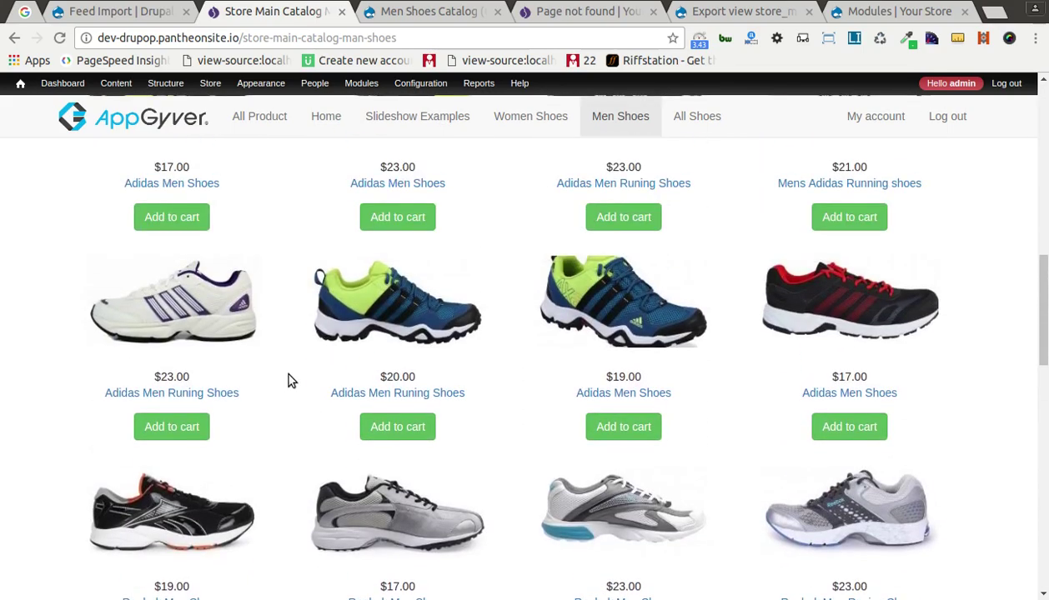
scroll(287, 380, "up", 10)
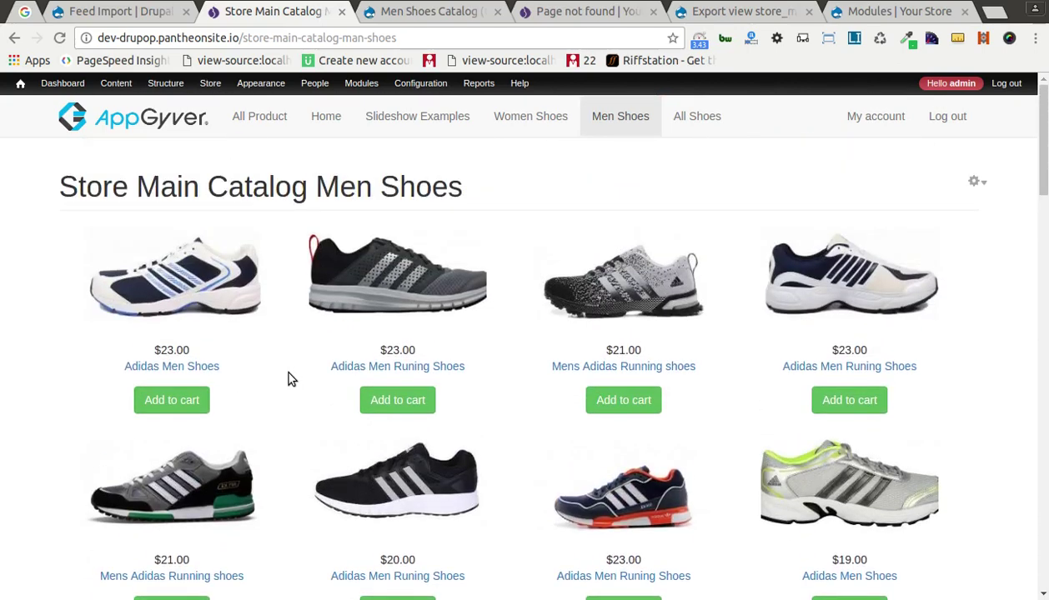
left_click(586, 16)
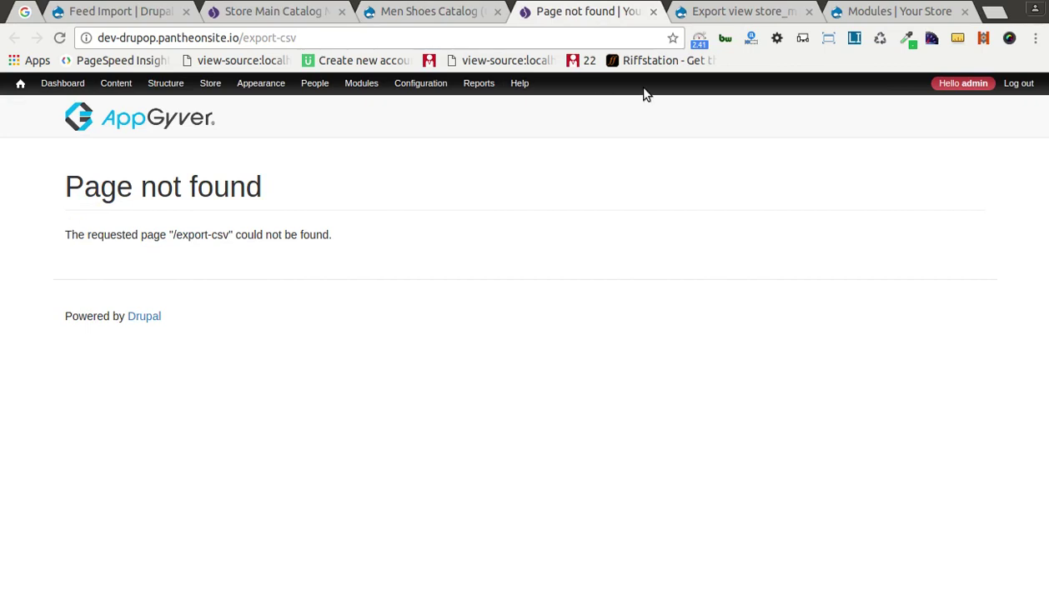
left_click(849, 4)
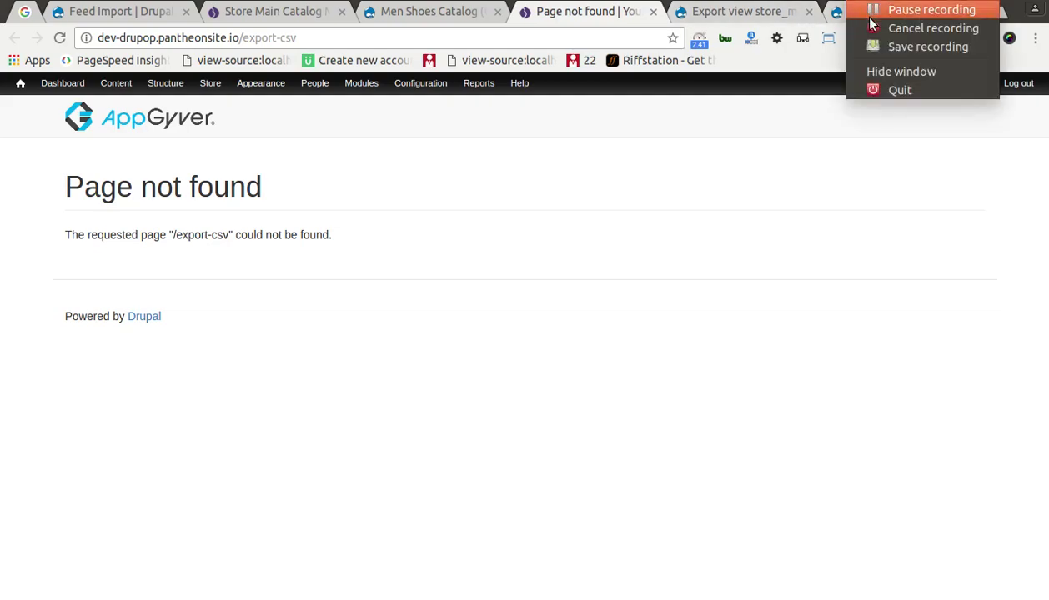